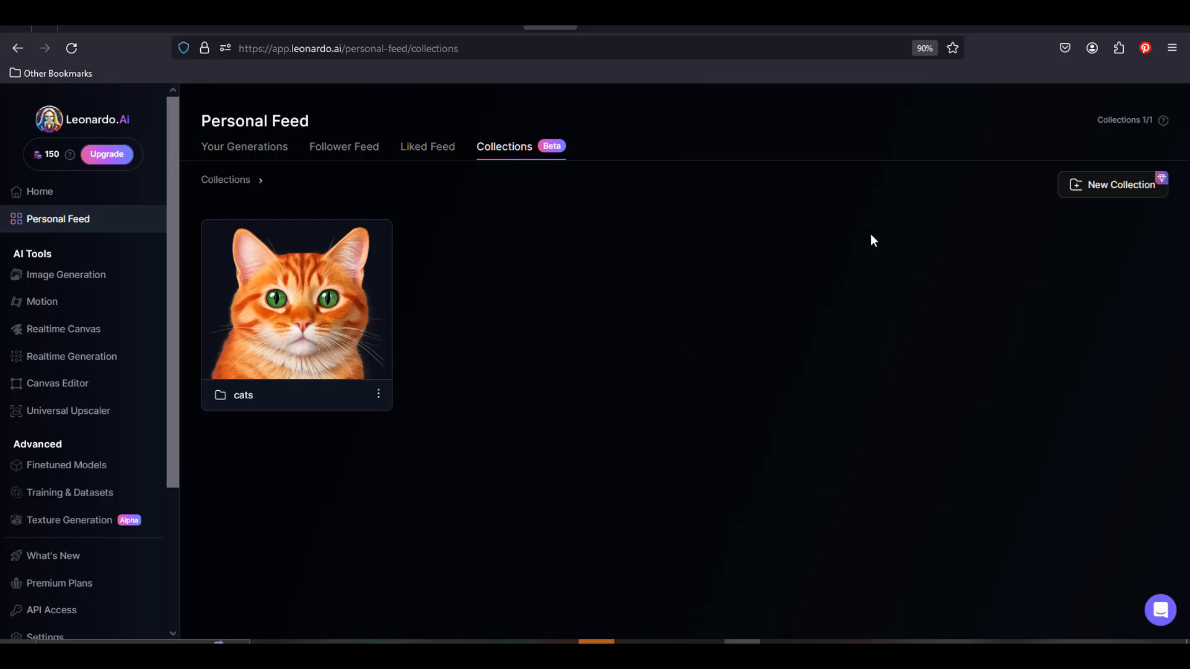
- Try to create a new collection in the personal feed and dismiss the upgrade offer
{"action": "left_click", "coordinate": [1078, 185]}
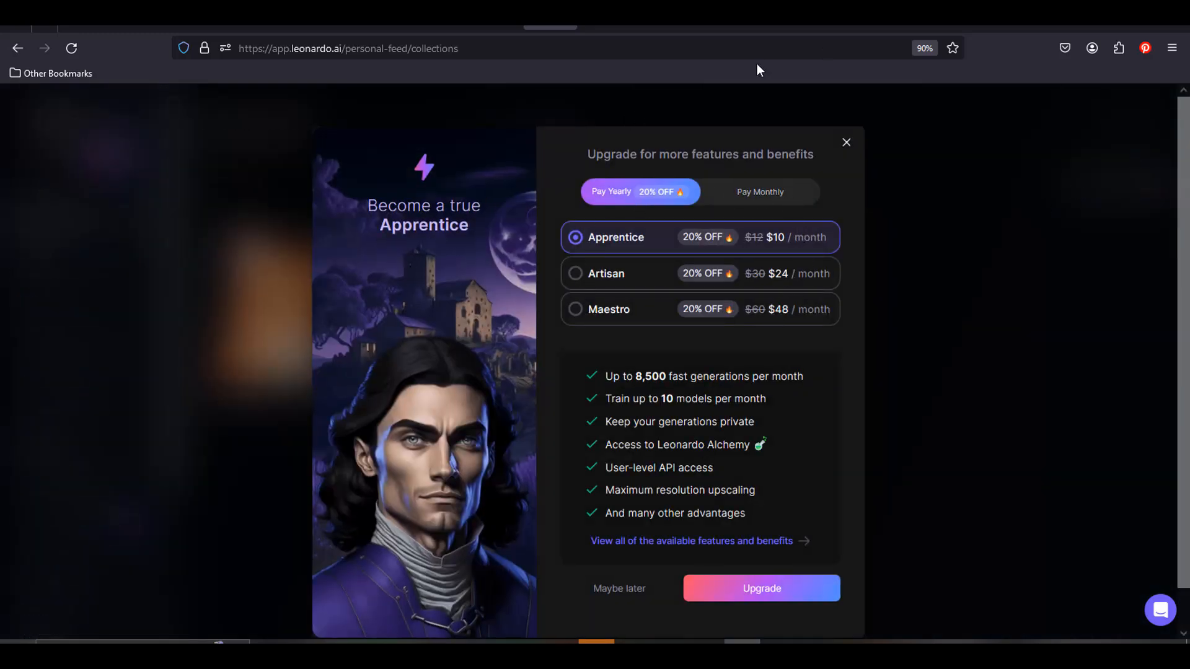
{"action": "left_click", "coordinate": [846, 146]}
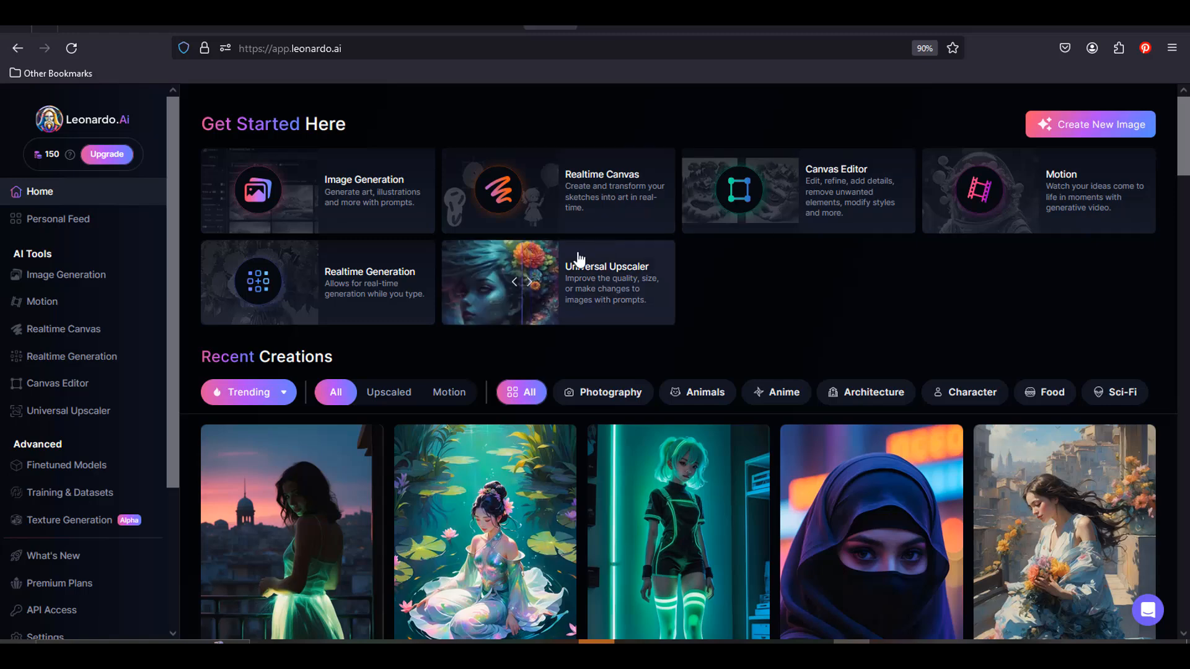
- Find Leonardo Lightning XL among the finetuned platform models, review its sample images and start an image generation with it
{"action": "left_click", "coordinate": [75, 473]}
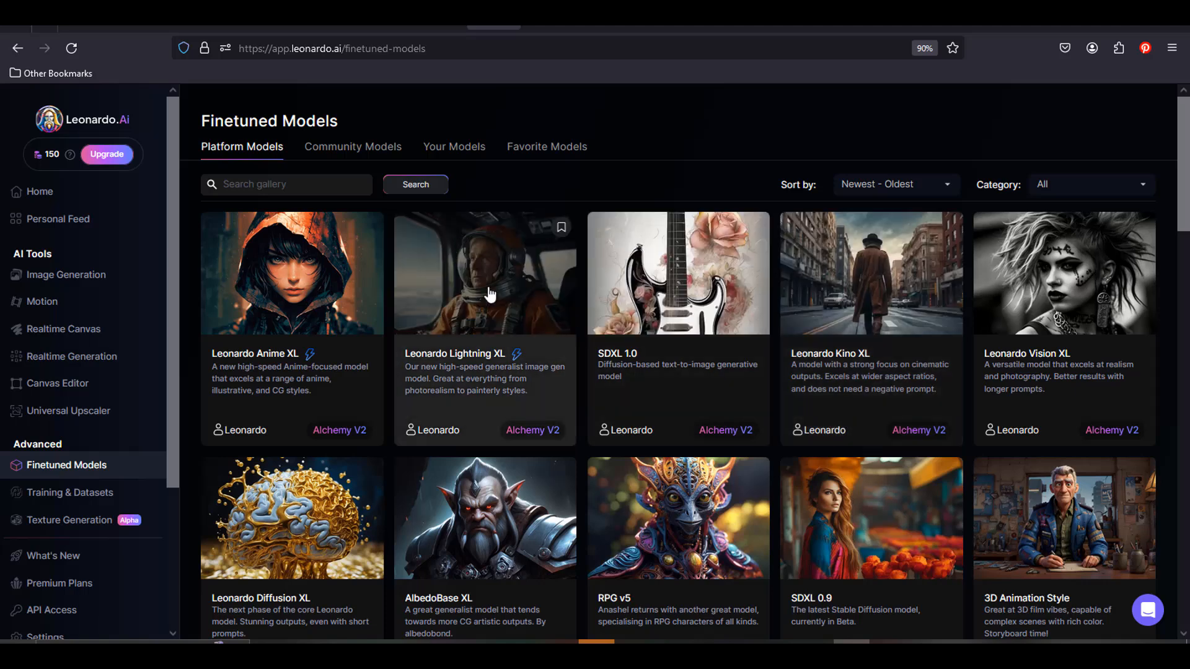
{"action": "left_click", "coordinate": [490, 295]}
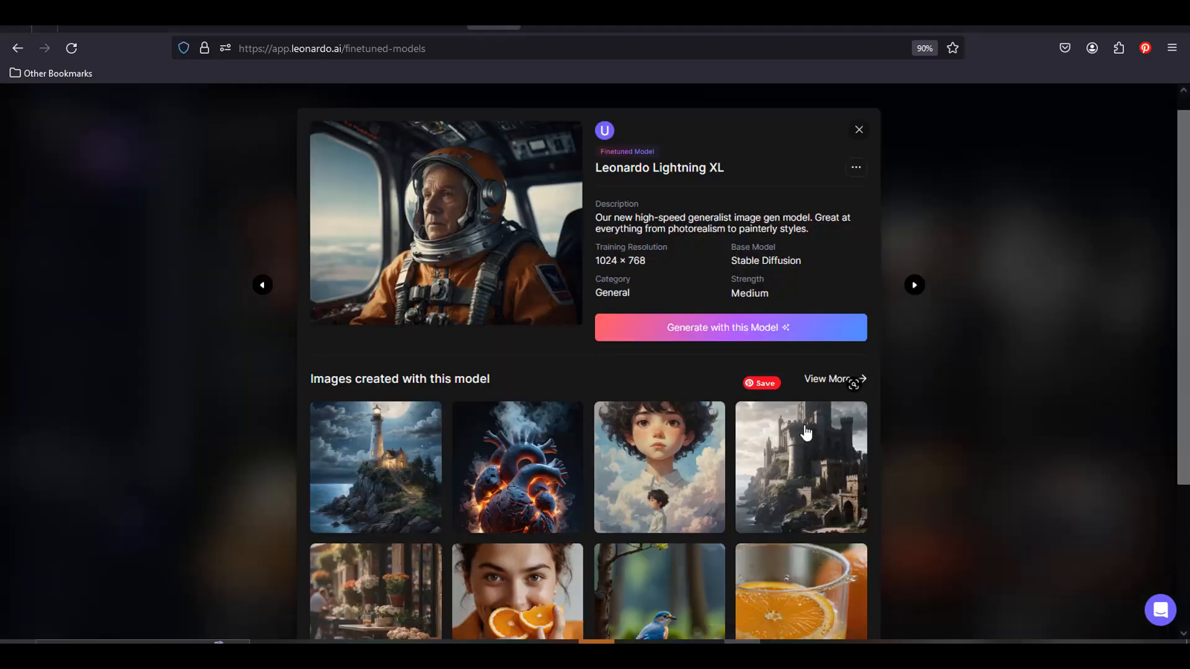
{"action": "scroll", "coordinate": [806, 435], "scroll_direction": "down", "scroll_amount": 3}
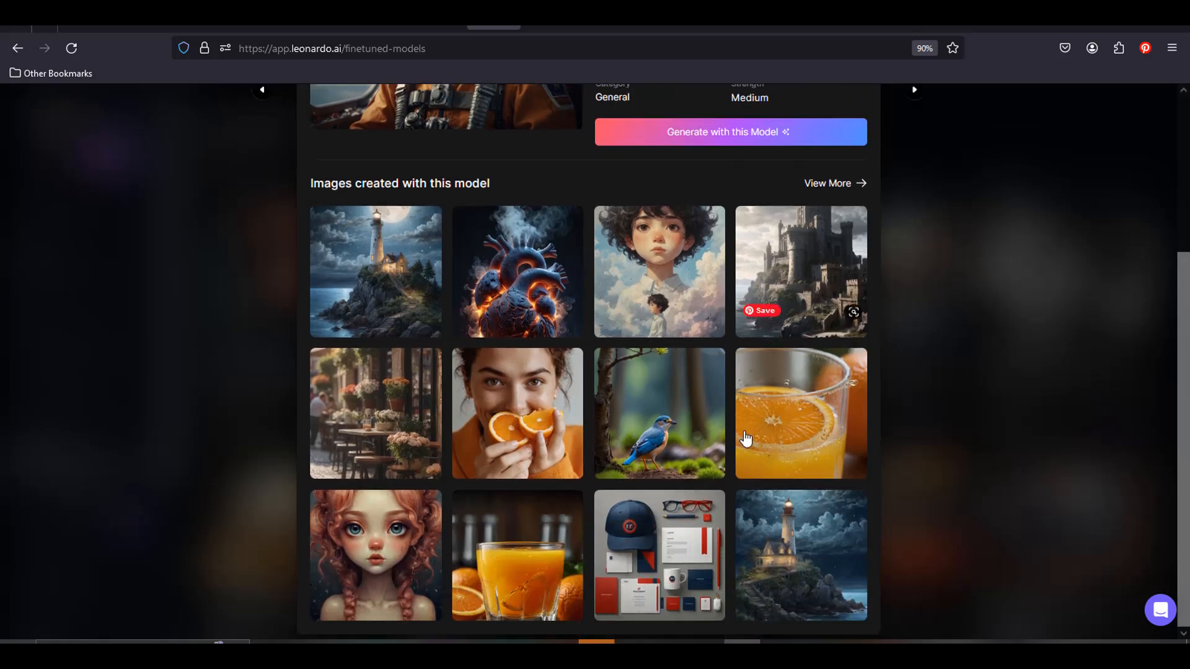
{"action": "scroll", "coordinate": [728, 361], "scroll_direction": "up", "scroll_amount": 3}
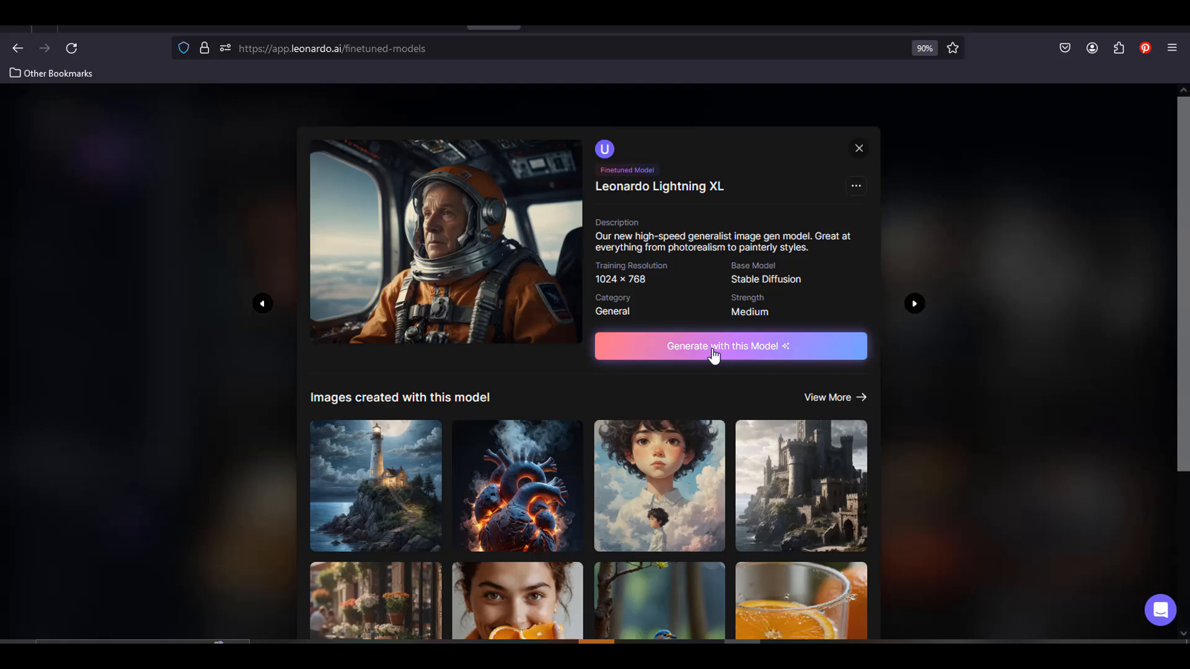
{"action": "left_click", "coordinate": [728, 359]}
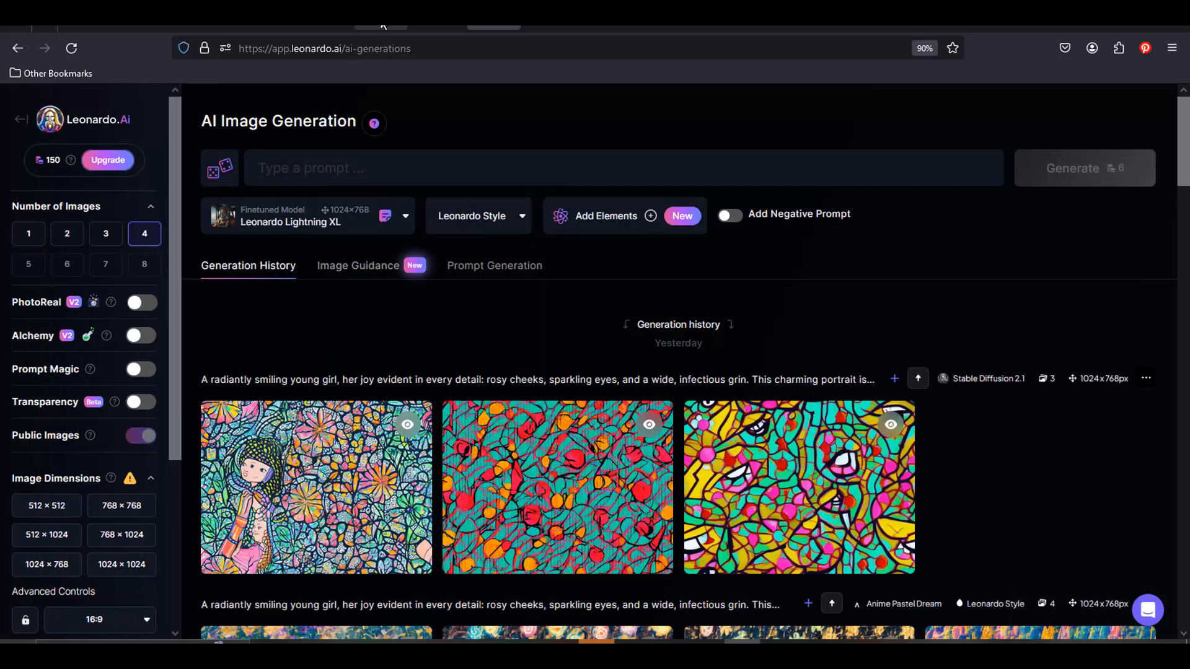
- Copy the photorealistic portrait prompt of a smiling 23-year-old girl from Google Translate into the Leonardo.Ai image prompt
{"action": "left_click", "coordinate": [428, 27]}
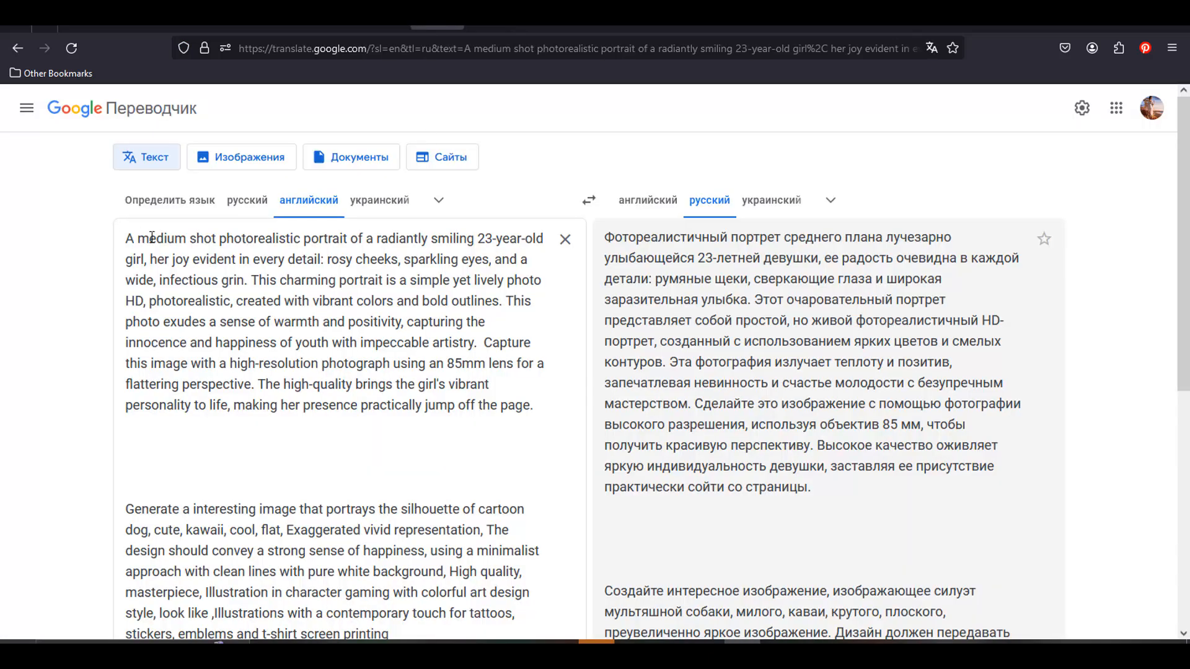
{"action": "left_click_drag", "start_coordinate": [126, 240], "coordinate": [542, 399]}
{"action": "key", "text": "ctrl+c"}
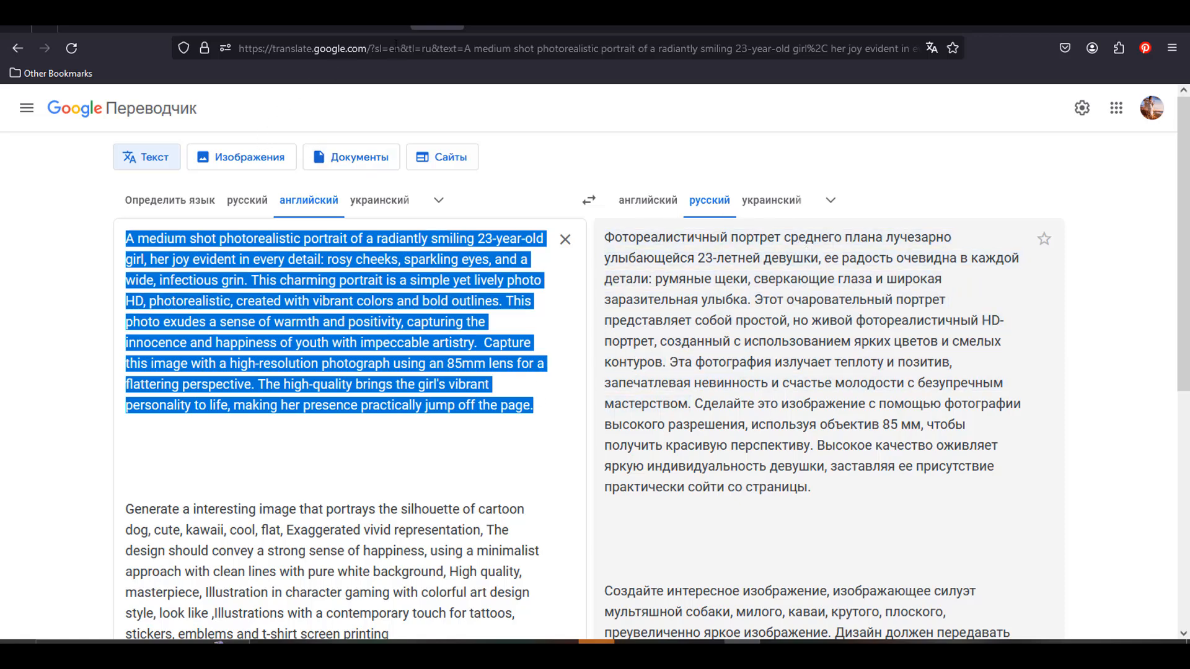
{"action": "left_click", "coordinate": [494, 29]}
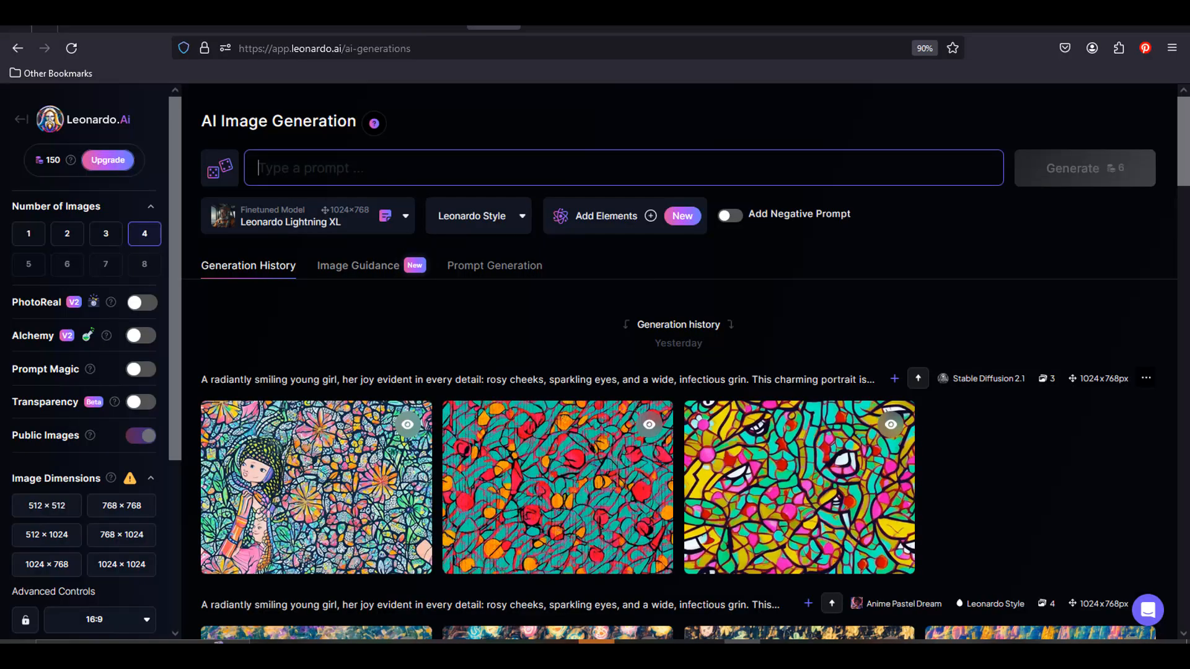
{"action": "key", "text": "ctrl+v"}
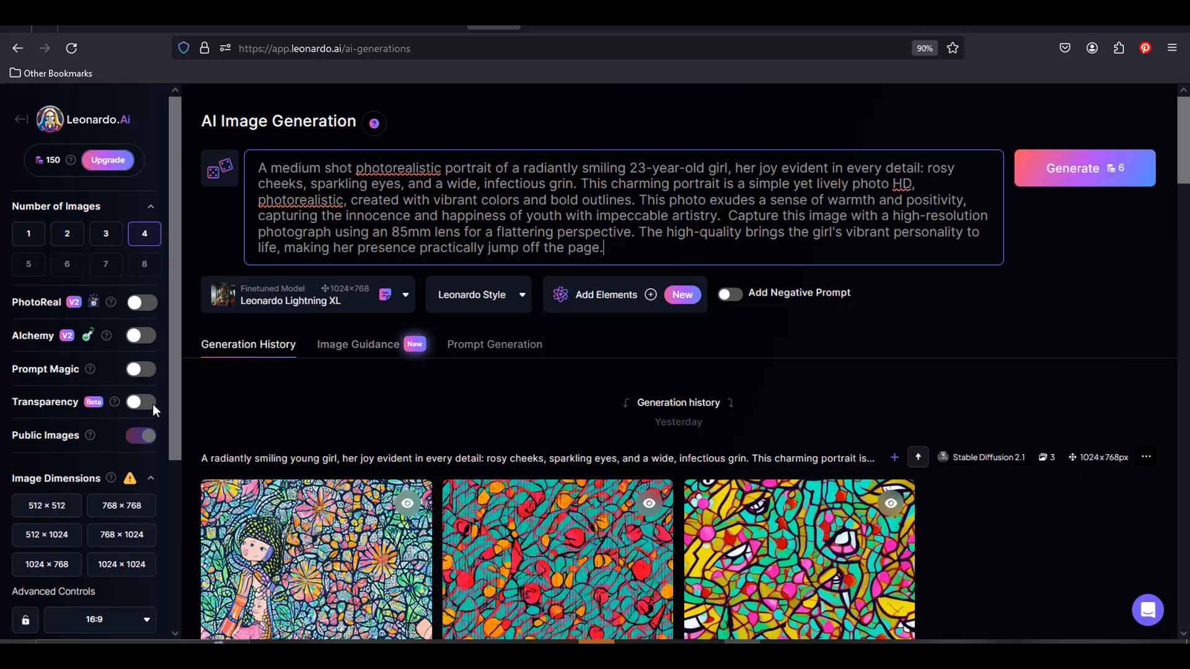
- Check the image dimensions warning, set the size to 1024 × 768 and generate the four portrait images
{"action": "scroll", "coordinate": [153, 405], "scroll_direction": "down", "scroll_amount": 1}
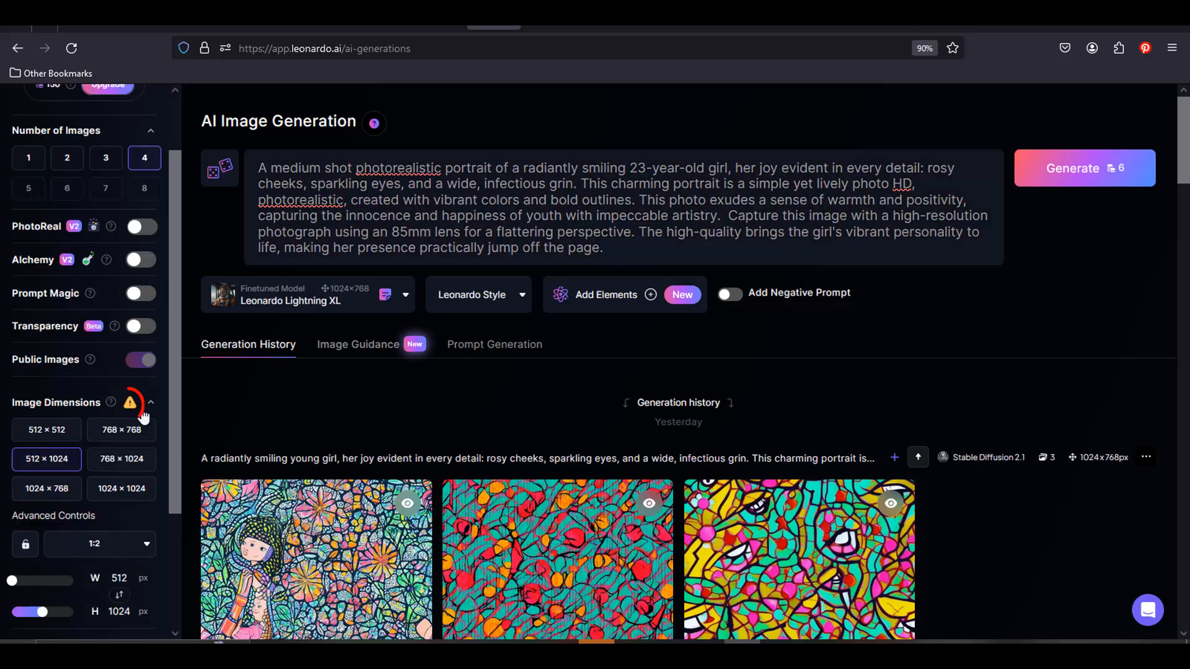
{"action": "mouse_move", "coordinate": [129, 408]}
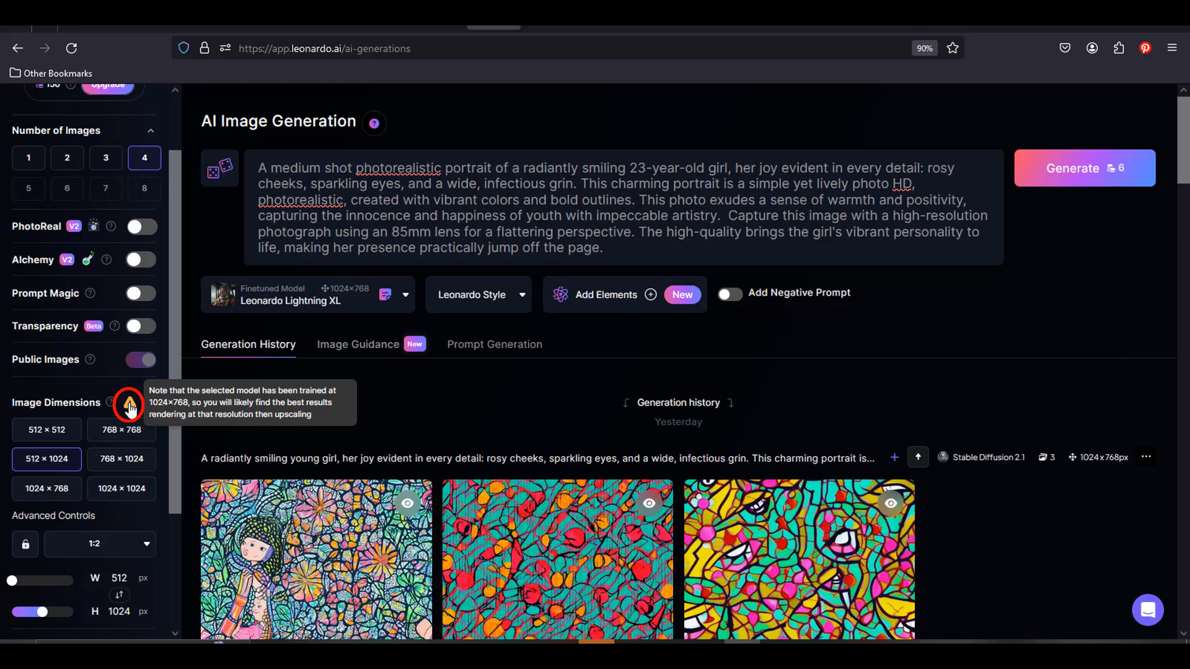
{"action": "left_click", "coordinate": [70, 490]}
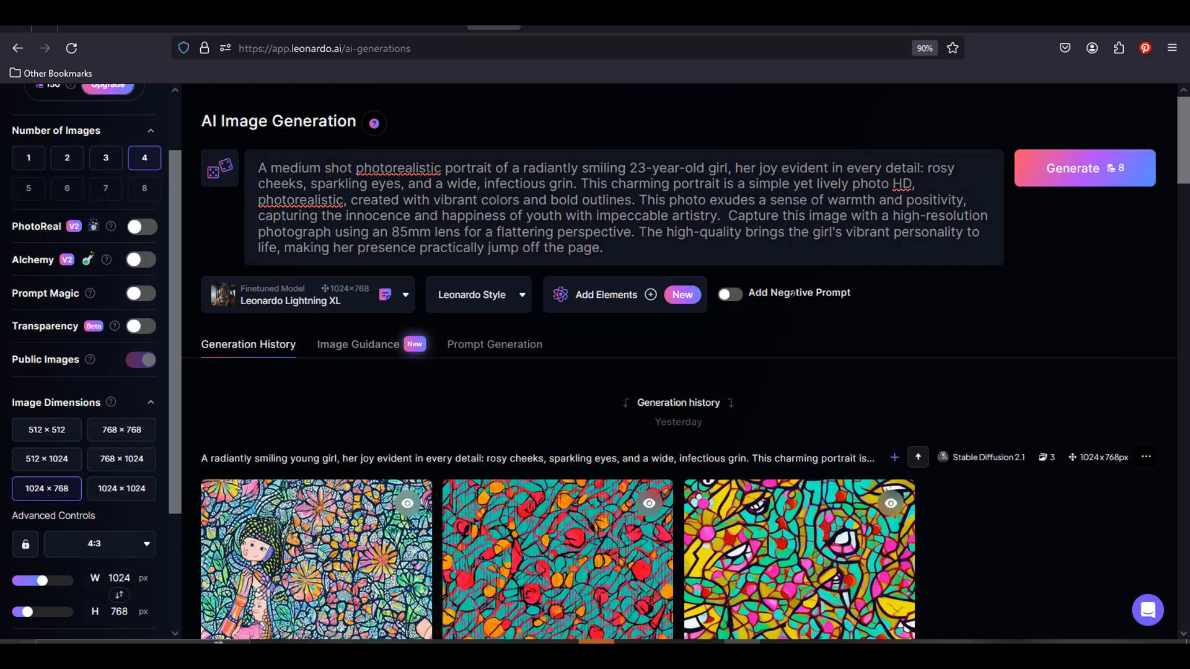
{"action": "left_click", "coordinate": [1109, 179]}
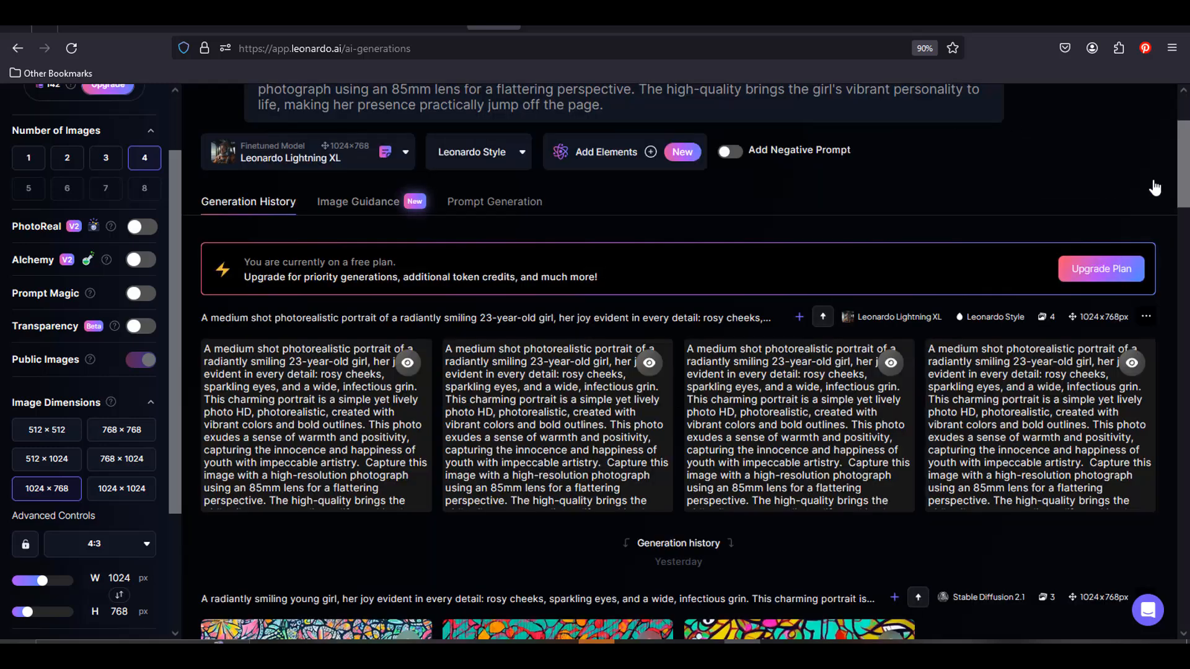
- Examine the generated portraits of the smiling girl one by one in the enlarged view
{"action": "left_click", "coordinate": [730, 375]}
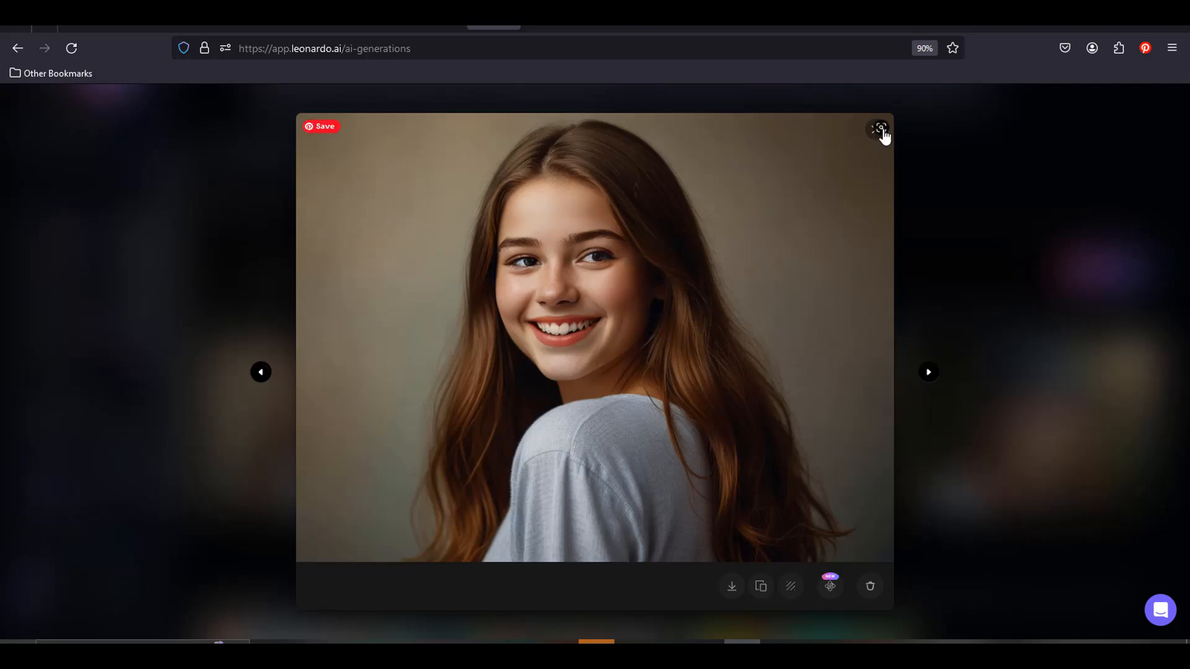
{"action": "left_click", "coordinate": [877, 129]}
{"action": "left_click", "coordinate": [565, 388]}
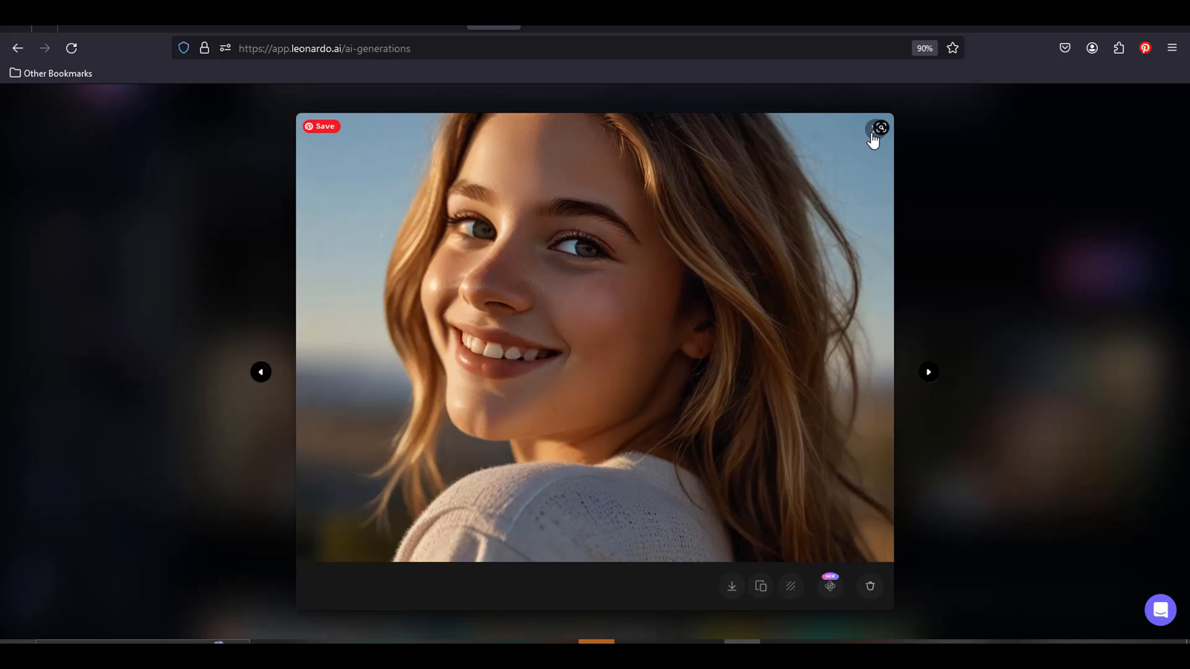
{"action": "key", "text": "Escape"}
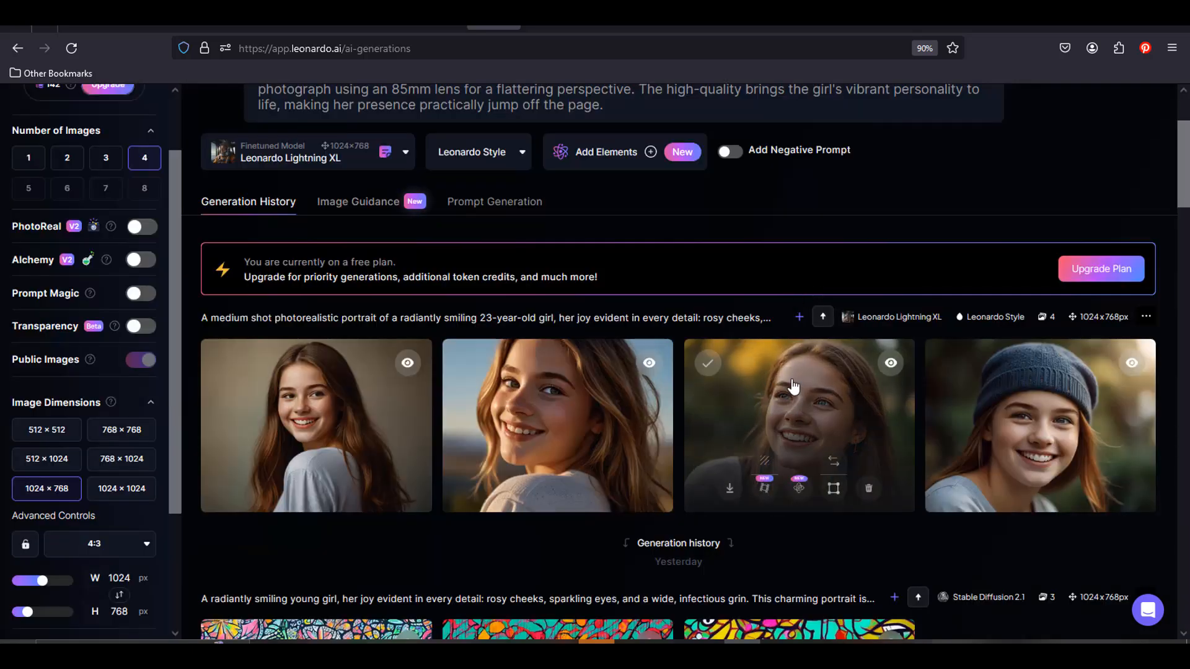
{"action": "left_click", "coordinate": [793, 386]}
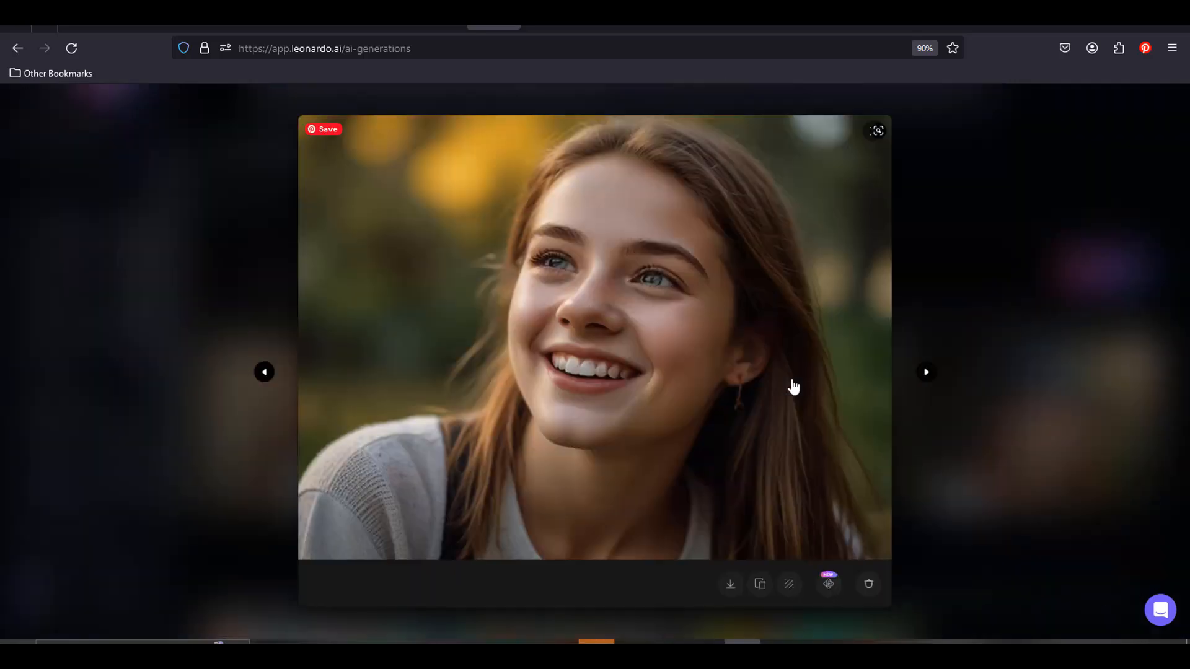
{"action": "left_click", "coordinate": [880, 129]}
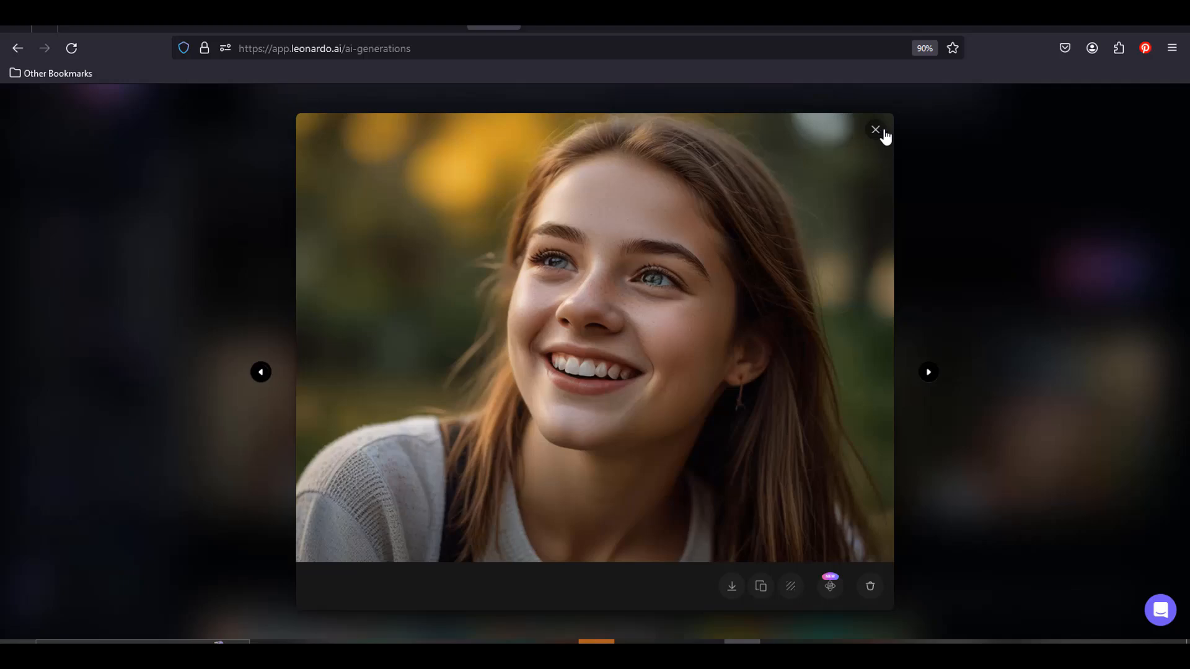
{"action": "left_click", "coordinate": [882, 131]}
{"action": "left_click", "coordinate": [1067, 402]}
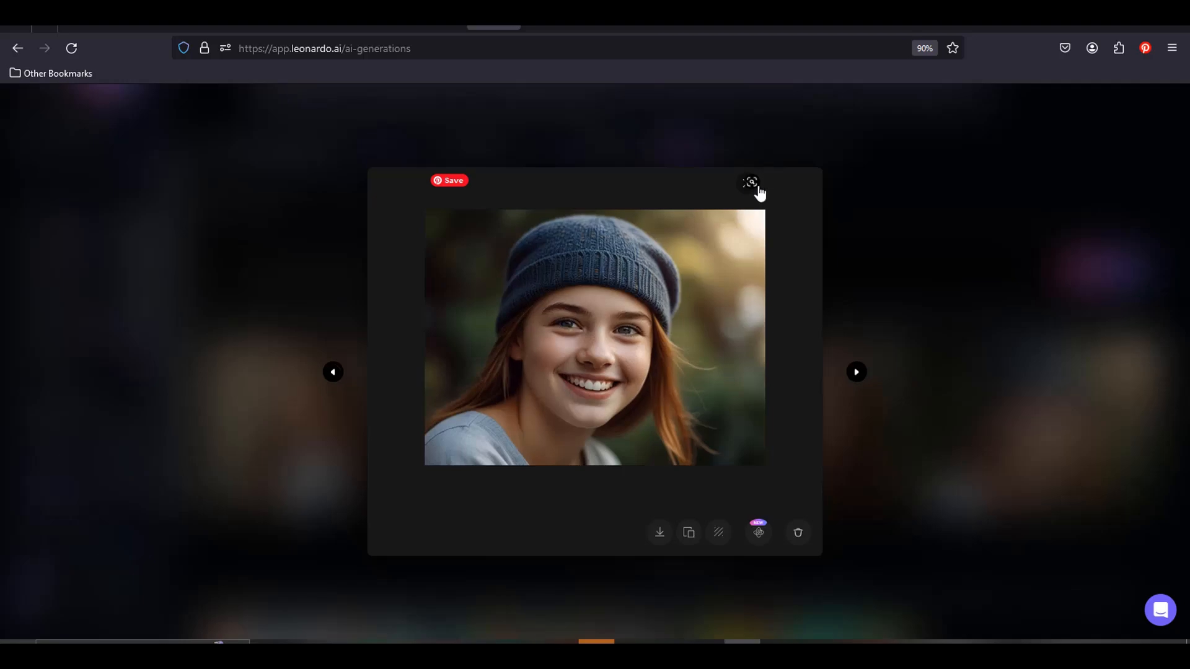
{"action": "key", "text": "Escape"}
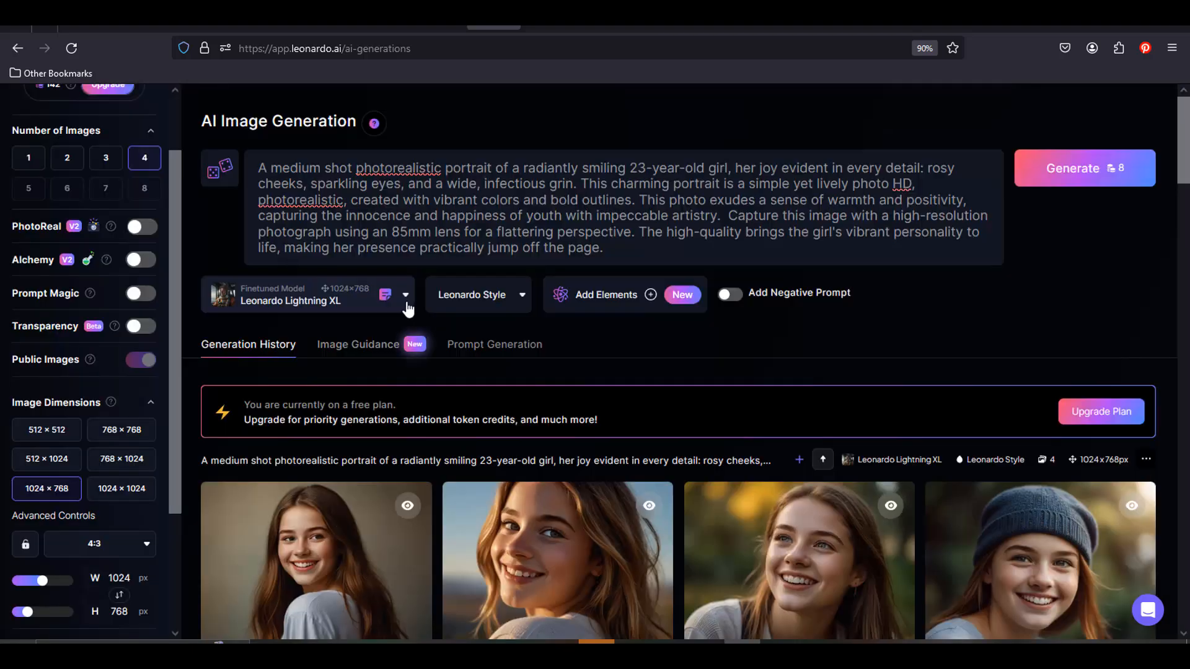
- Switch the finetuned model to Leonardo Anime XL and copy the cartoon dog silhouette prompt from Google Translate
{"action": "left_click", "coordinate": [405, 296]}
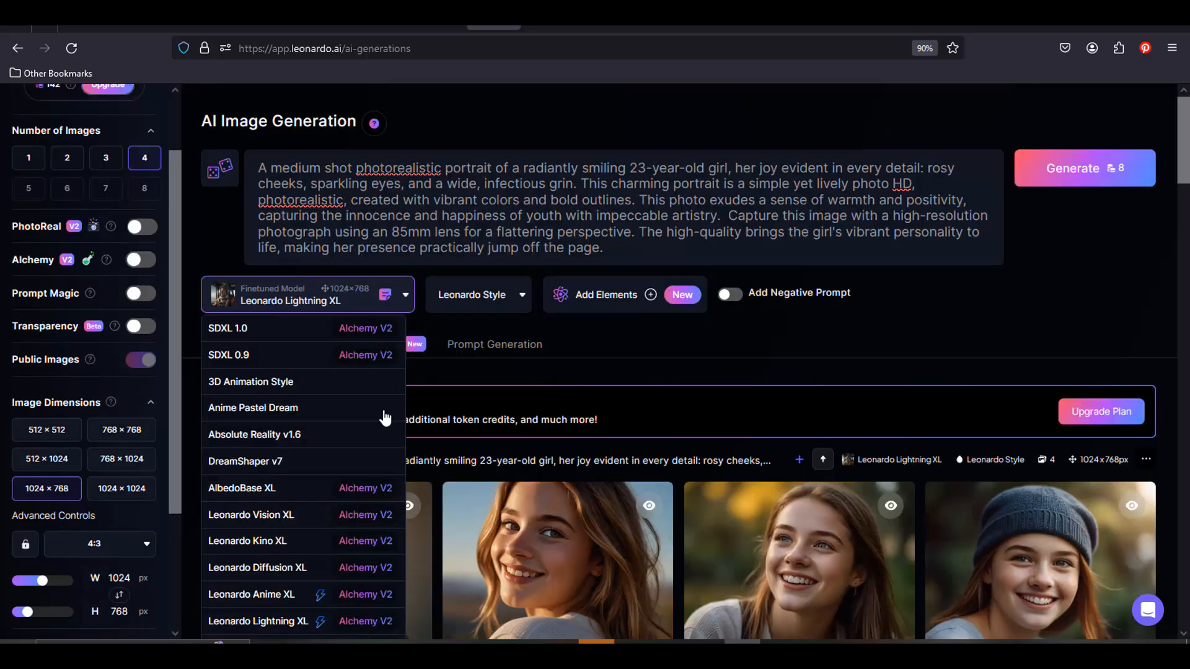
{"action": "left_click", "coordinate": [290, 600]}
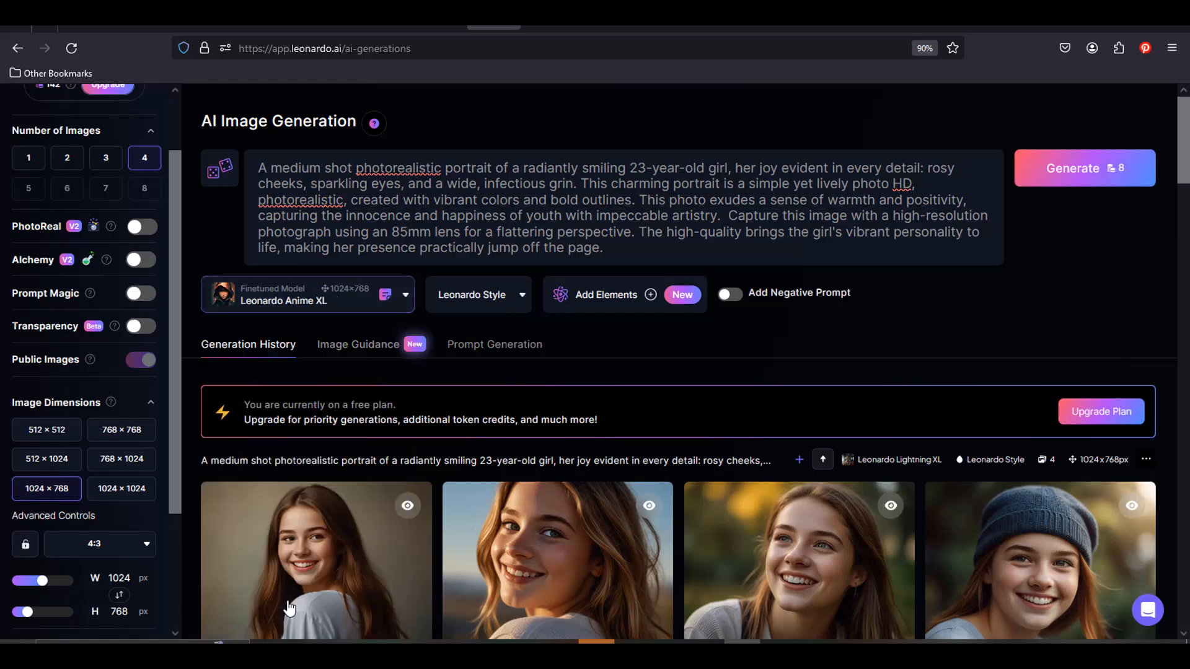
{"action": "left_click", "coordinate": [437, 27]}
{"action": "scroll", "coordinate": [397, 409], "scroll_direction": "down", "scroll_amount": 3}
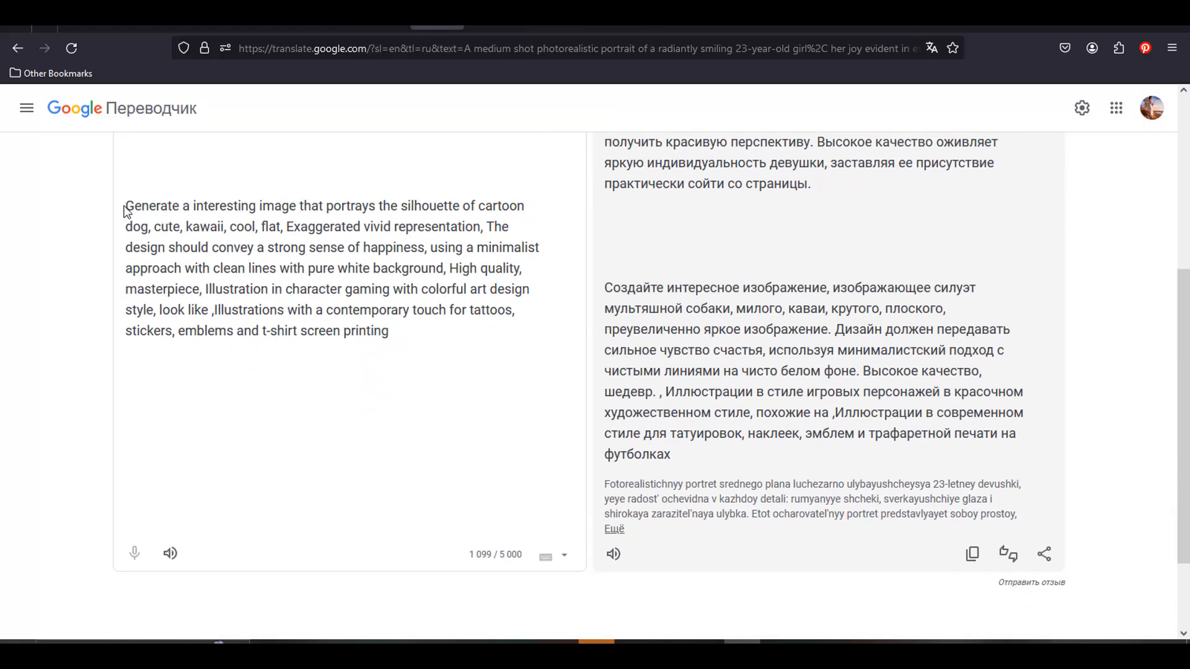
{"action": "left_click_drag", "start_coordinate": [123, 204], "coordinate": [415, 334]}
{"action": "key", "text": "ctrl+c"}
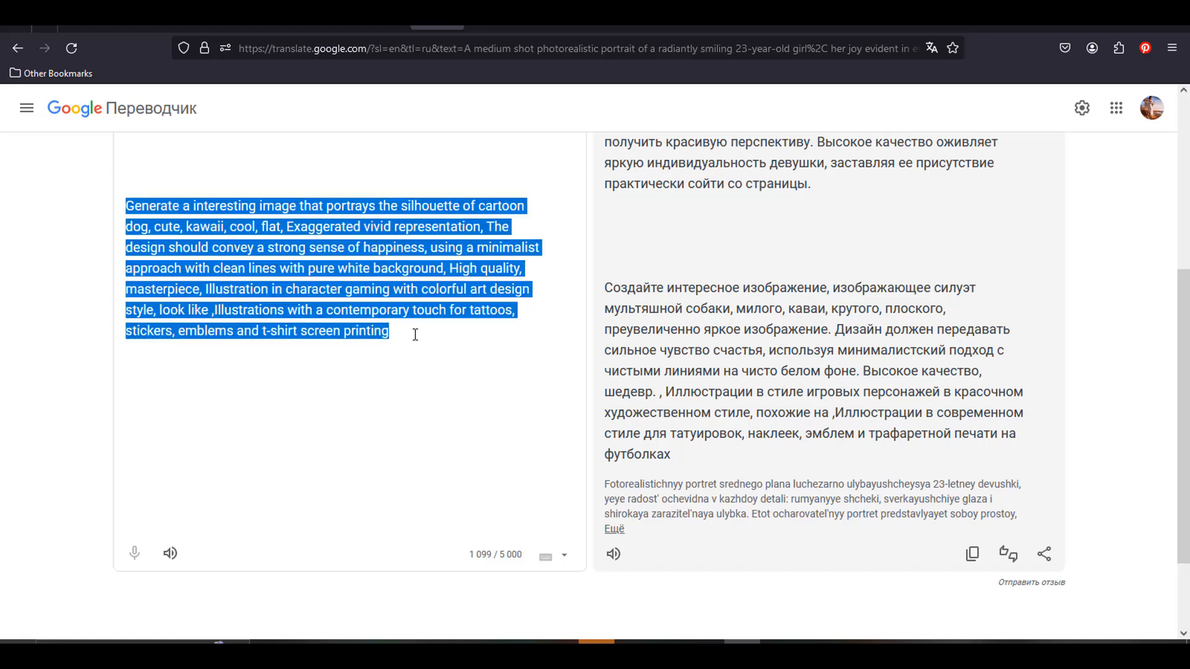
- Replace the portrait prompt in Leonardo.Ai with the copied cartoon dog prompt and generate four images
{"action": "left_click", "coordinate": [493, 27]}
{"action": "left_click", "coordinate": [528, 216]}
{"action": "key", "text": "ctrl+a"}
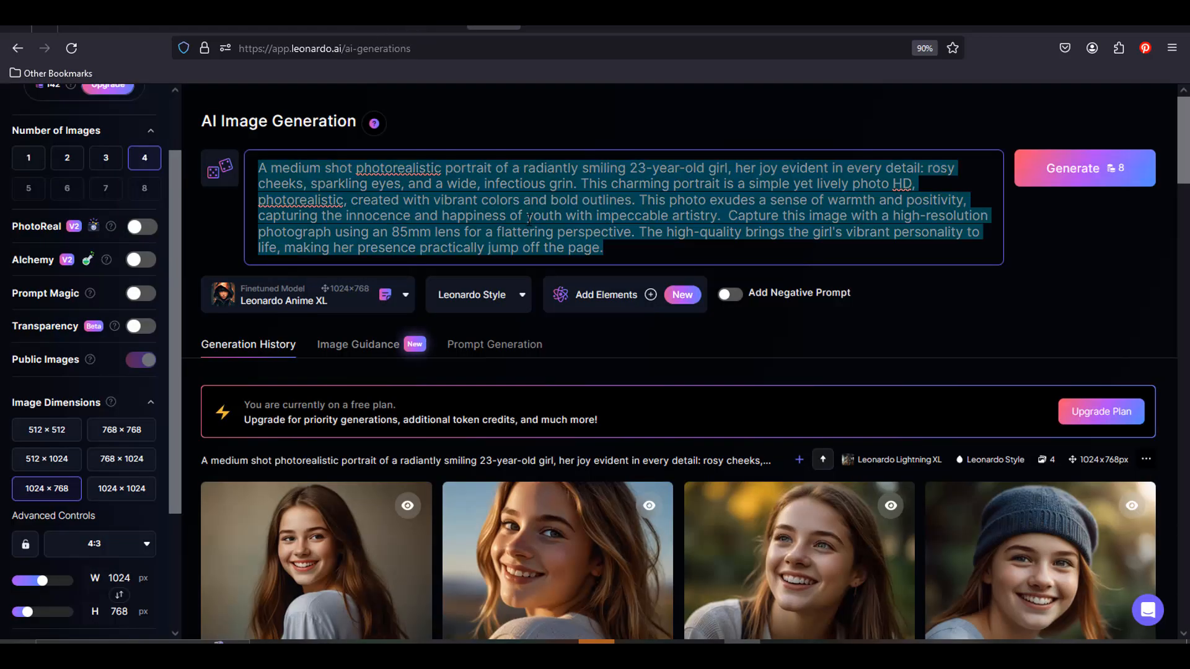
{"action": "key", "text": "BackSpace"}
{"action": "key", "text": "ctrl+v"}
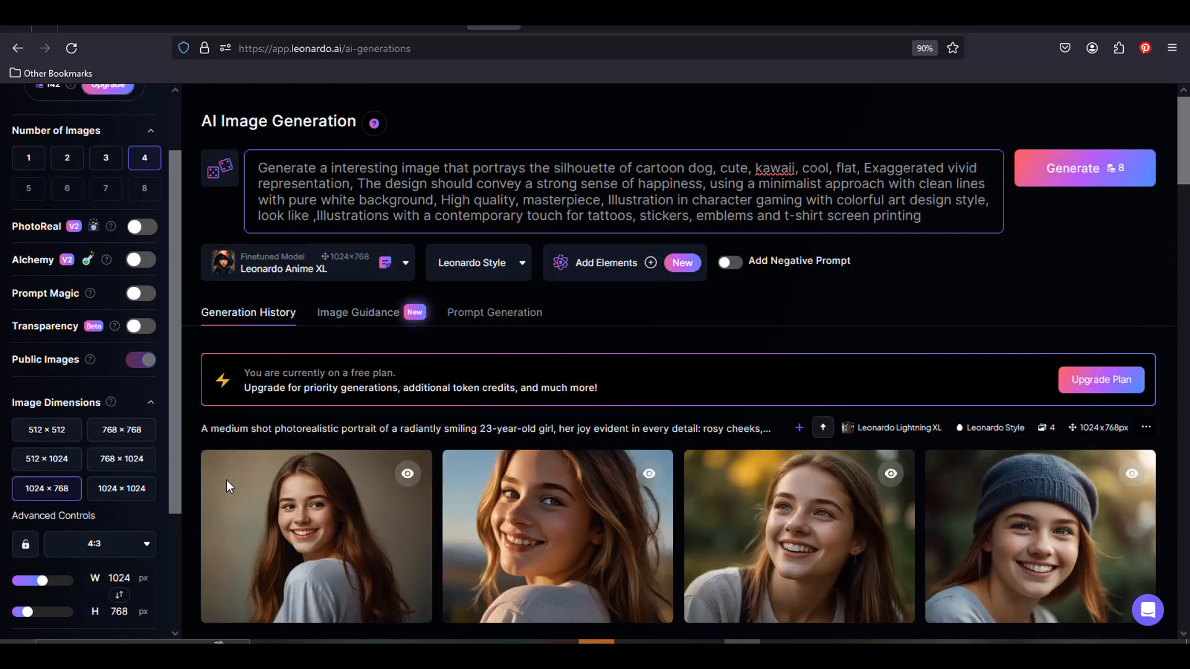
{"action": "left_click", "coordinate": [1065, 171]}
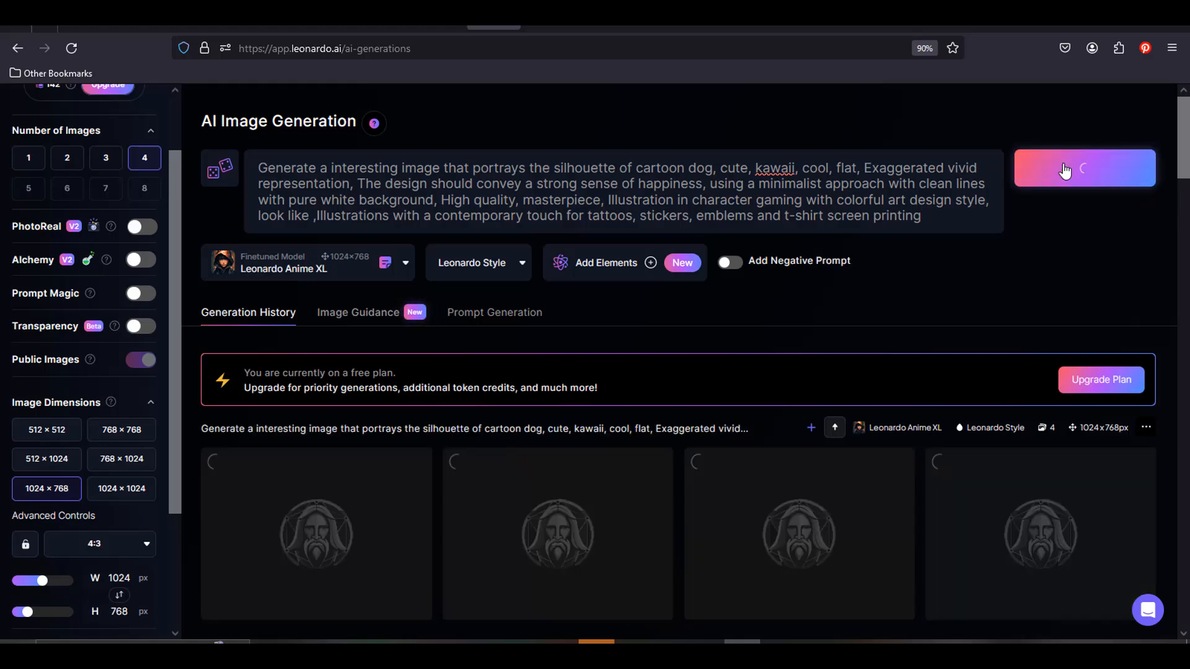
- Examine the first three generated cartoon dog images one by one in the enlarged view
{"action": "scroll", "coordinate": [1137, 266], "scroll_direction": "down", "scroll_amount": 2}
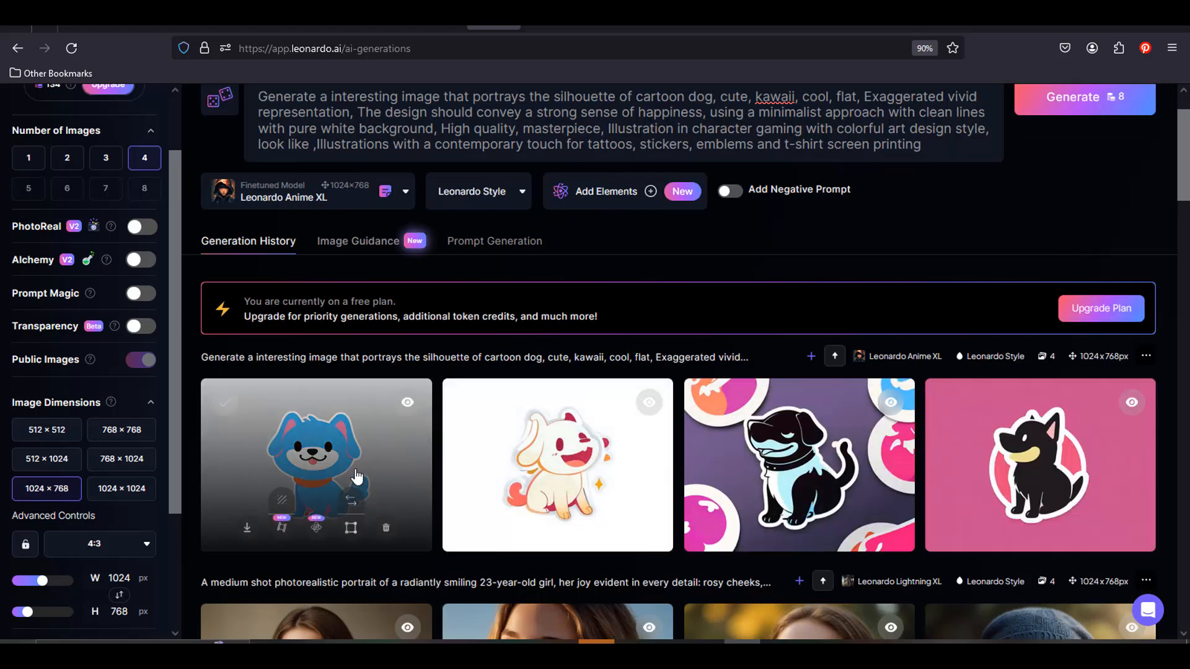
{"action": "left_click", "coordinate": [376, 468]}
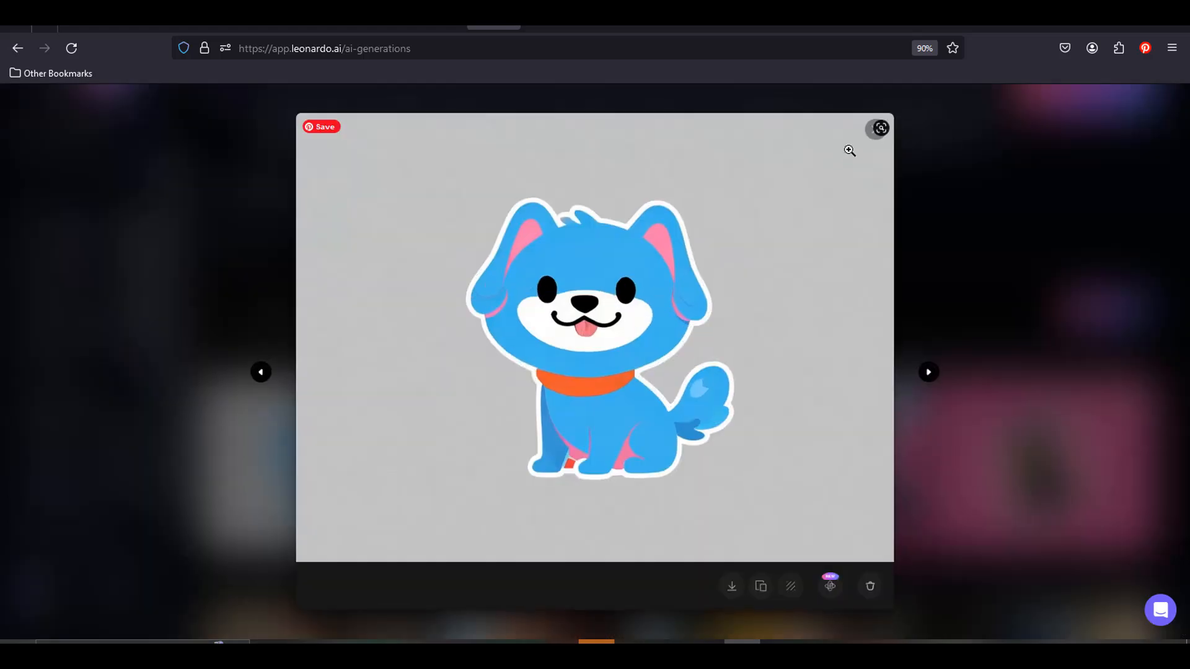
{"action": "left_click", "coordinate": [874, 137]}
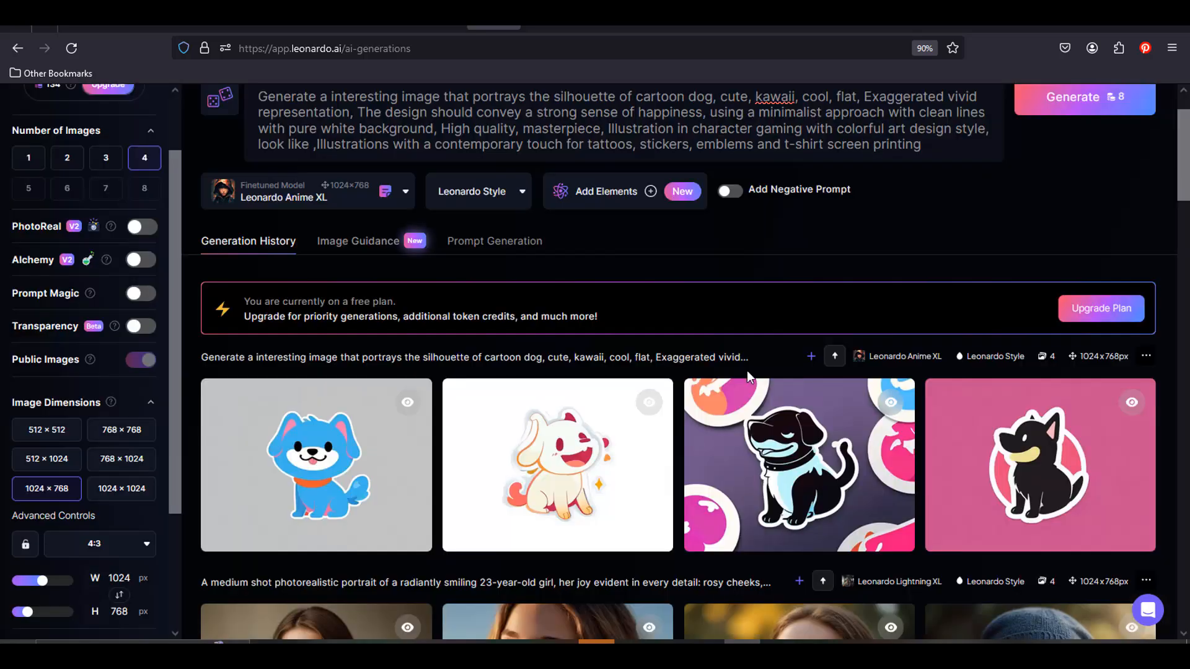
{"action": "left_click", "coordinate": [635, 492]}
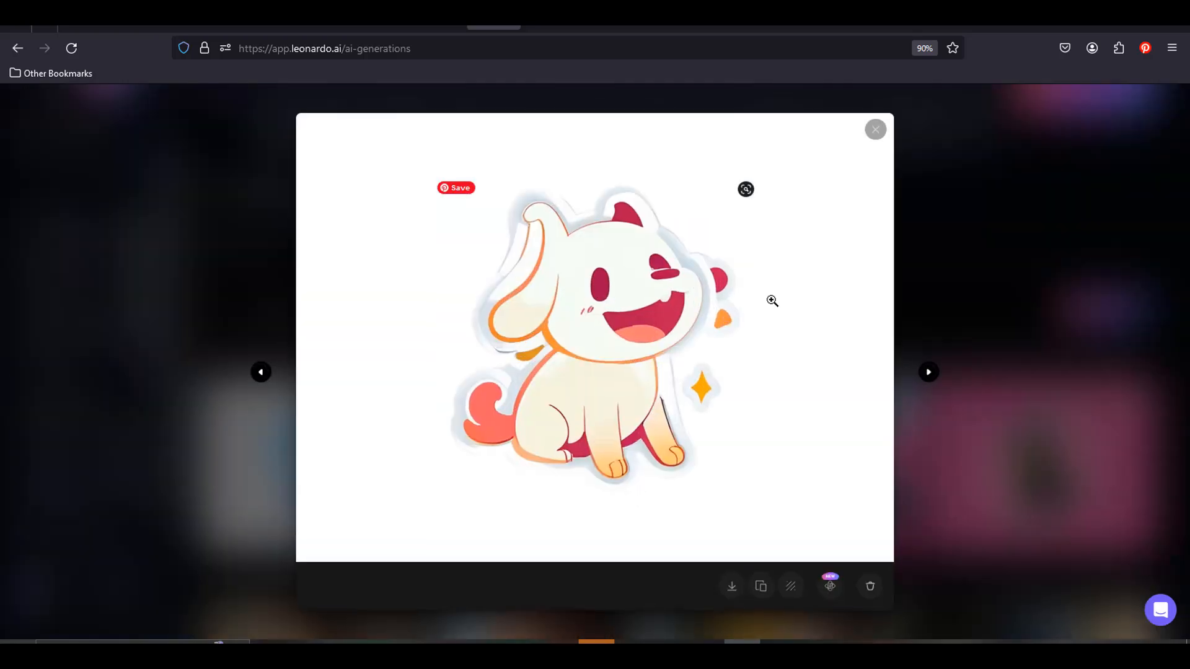
{"action": "left_click", "coordinate": [874, 129]}
{"action": "left_click", "coordinate": [806, 446]}
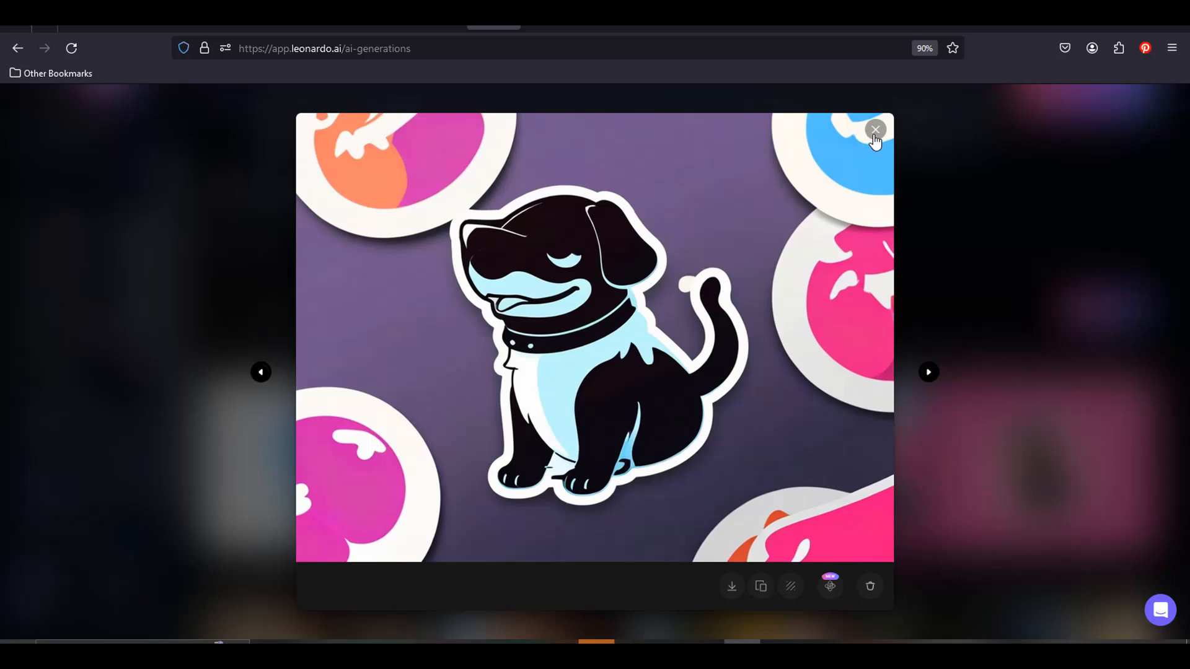
{"action": "left_click", "coordinate": [874, 131]}
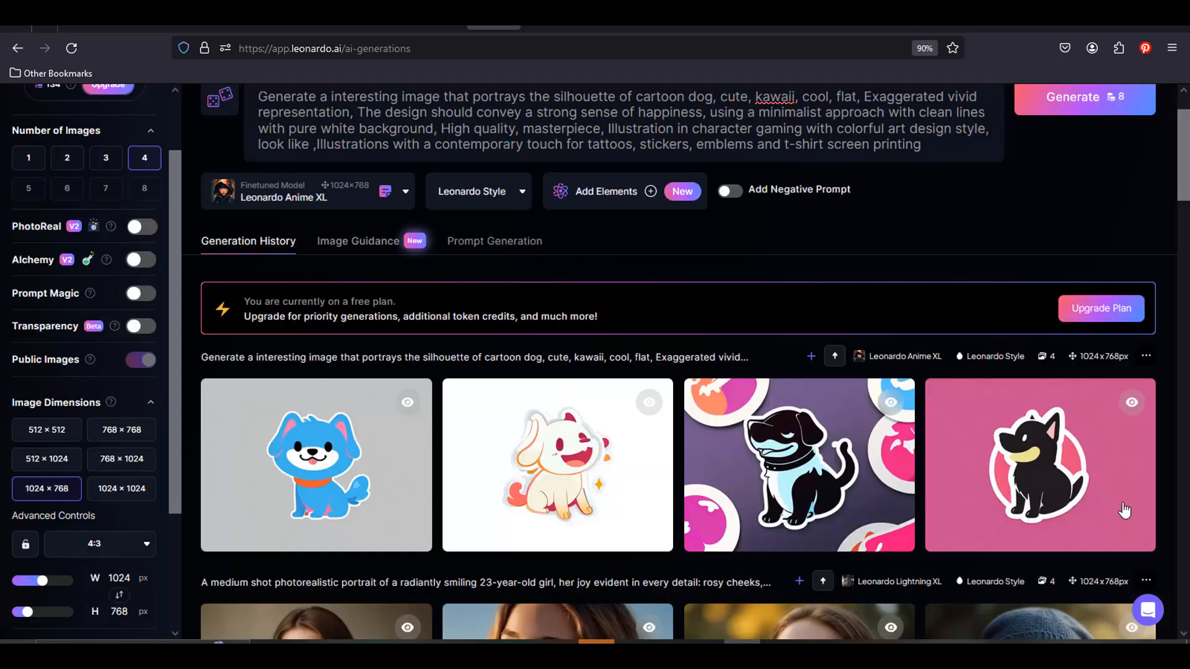
- View the fourth generated cartoon dog image enlarged, go on to the next image and close the enlarged view
{"action": "left_click", "coordinate": [1056, 461]}
{"action": "left_click", "coordinate": [928, 372]}
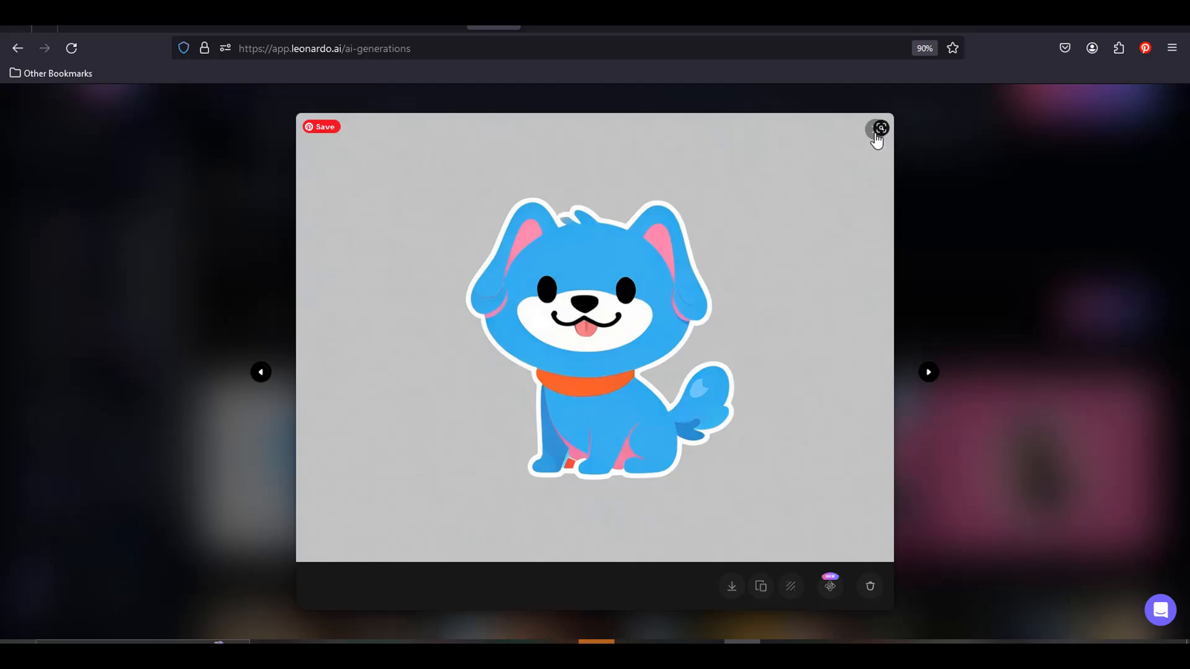
{"action": "left_click", "coordinate": [875, 133]}
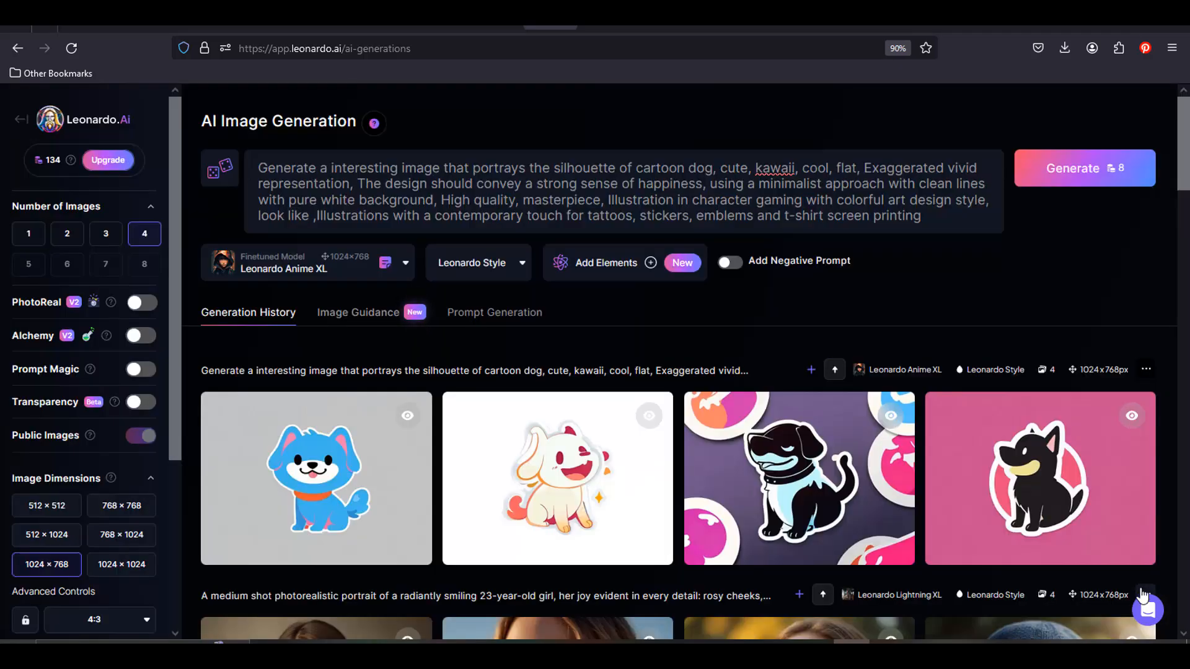
- Shorten the cartoon dog prompt to under 200 characters by deleting everything after "Exaggerated vivid representation"
{"action": "left_click", "coordinate": [221, 184]}
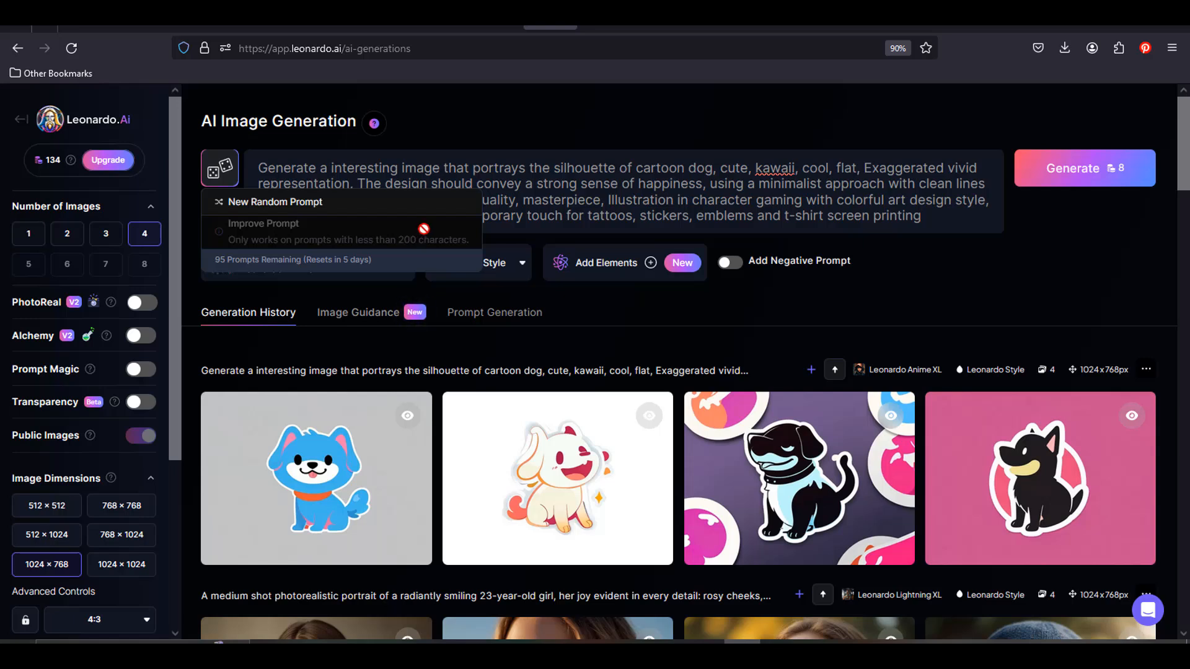
{"action": "left_click", "coordinate": [591, 212]}
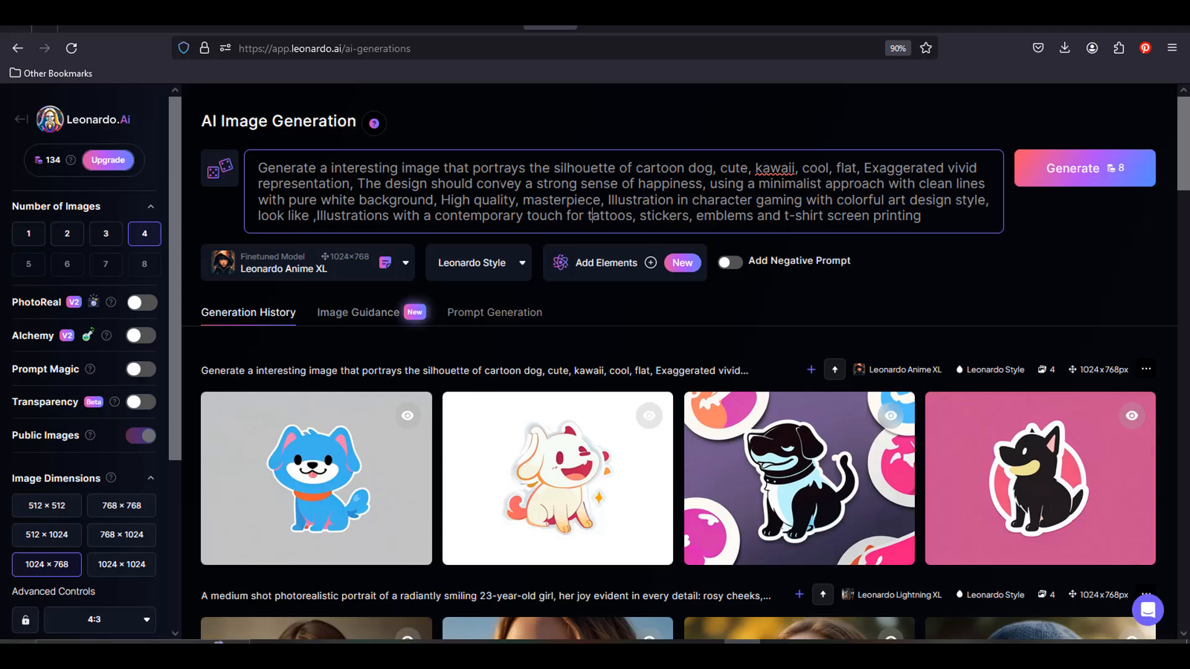
{"action": "left_click_drag", "start_coordinate": [257, 200], "coordinate": [922, 216]}
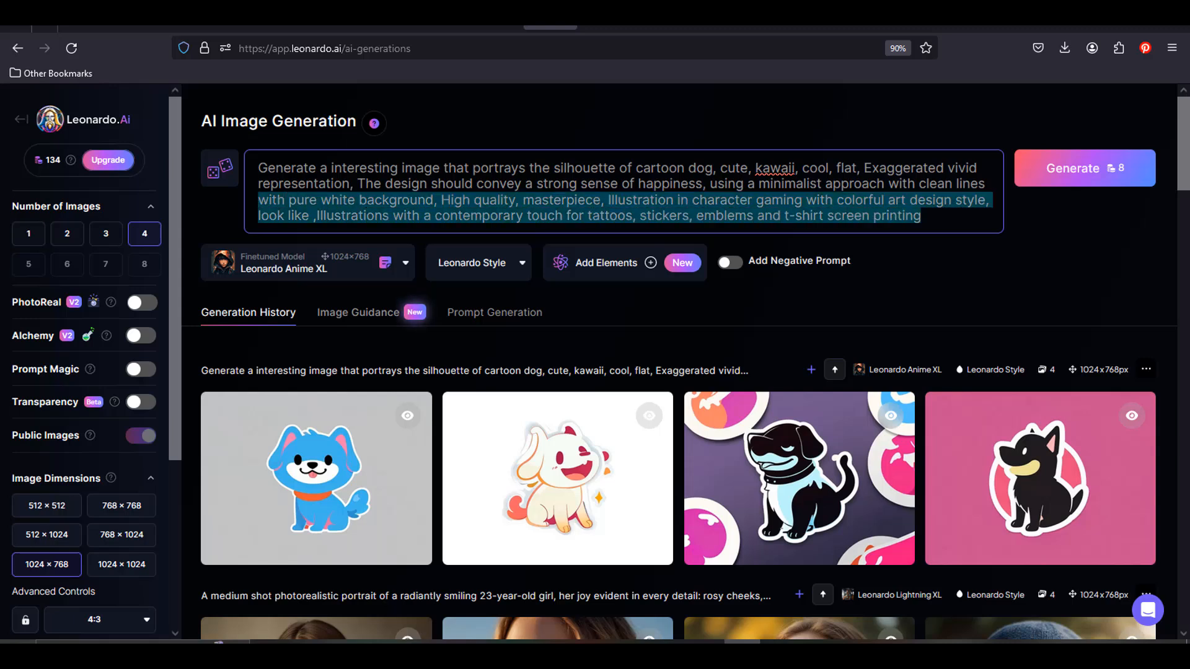
{"action": "key", "text": "BackSpace"}
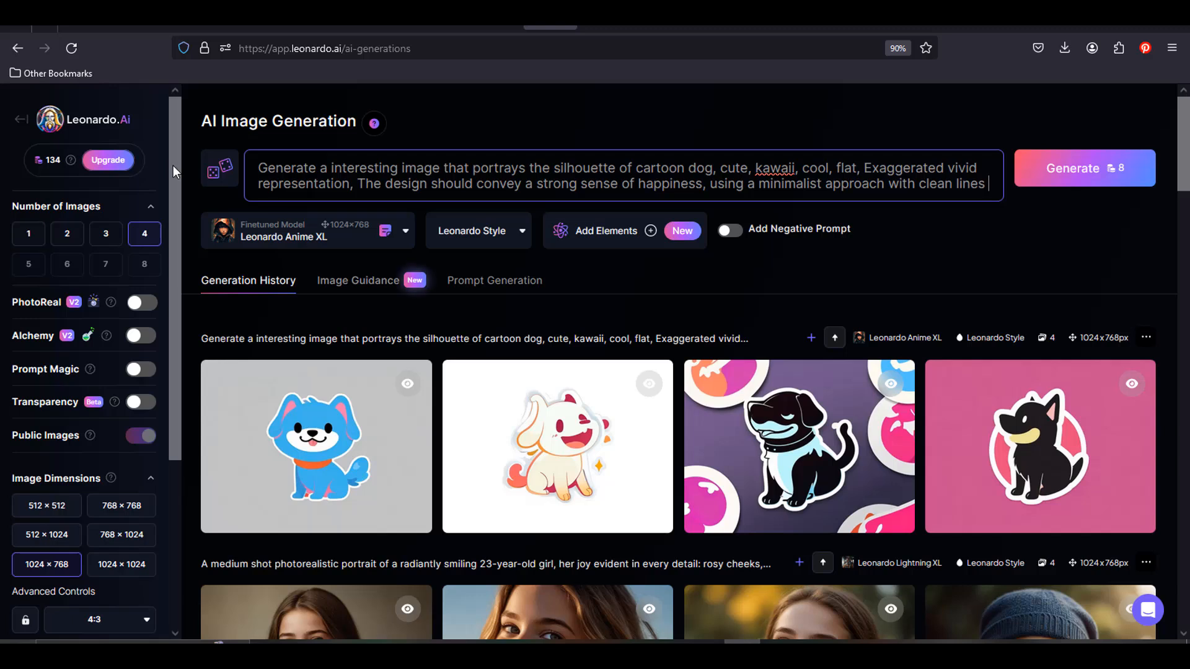
{"action": "left_click", "coordinate": [216, 181]}
{"action": "left_click", "coordinate": [681, 184]}
{"action": "left_click_drag", "start_coordinate": [349, 184], "coordinate": [986, 184]}
{"action": "key", "text": "BackSpace"}
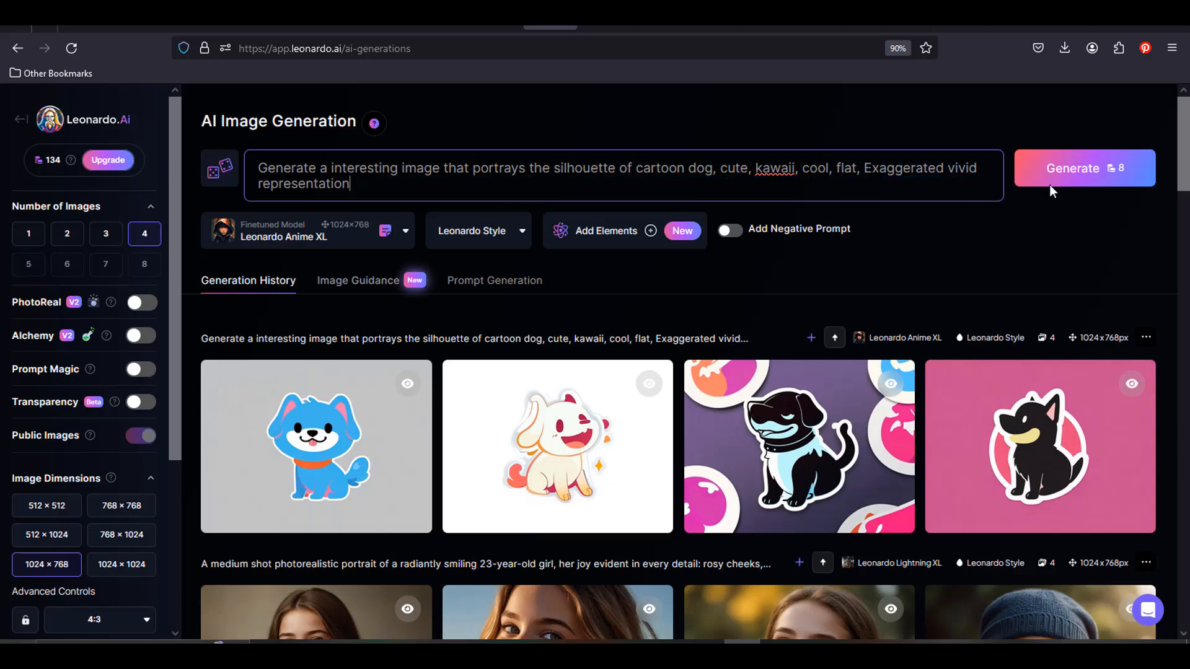
- Rewrite the shortened dog prompt with Improve Prompt and generate four images from it with Leonardo Anime XL
{"action": "left_click", "coordinate": [218, 175]}
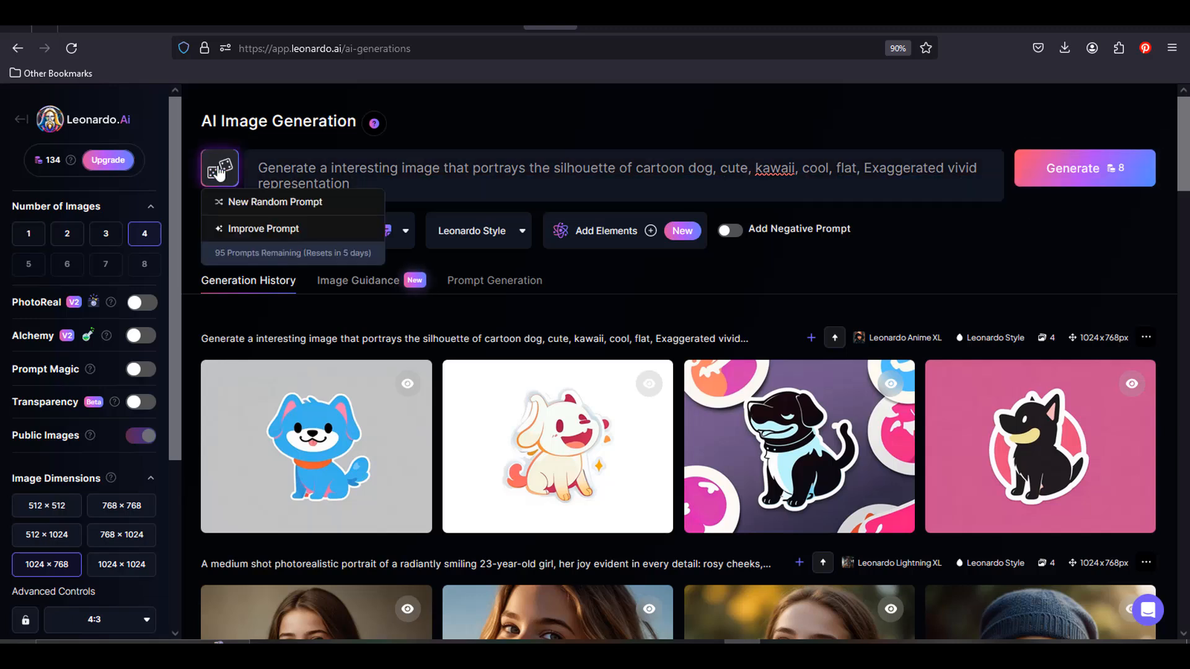
{"action": "left_click", "coordinate": [245, 231]}
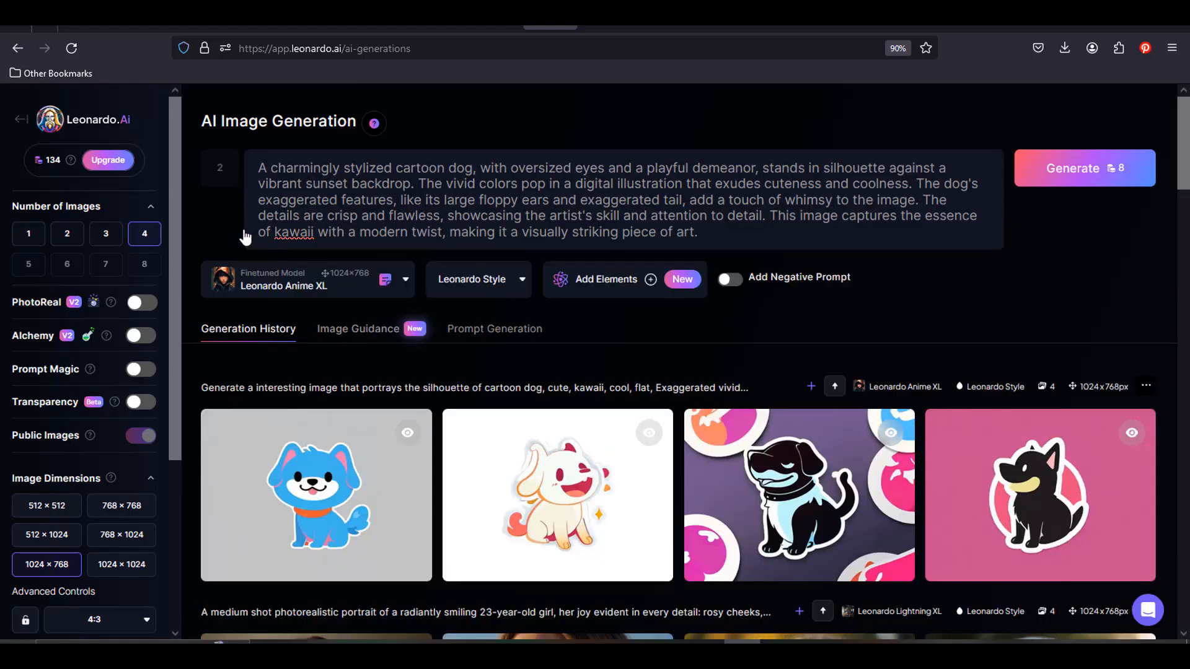
{"action": "left_click", "coordinate": [1085, 168]}
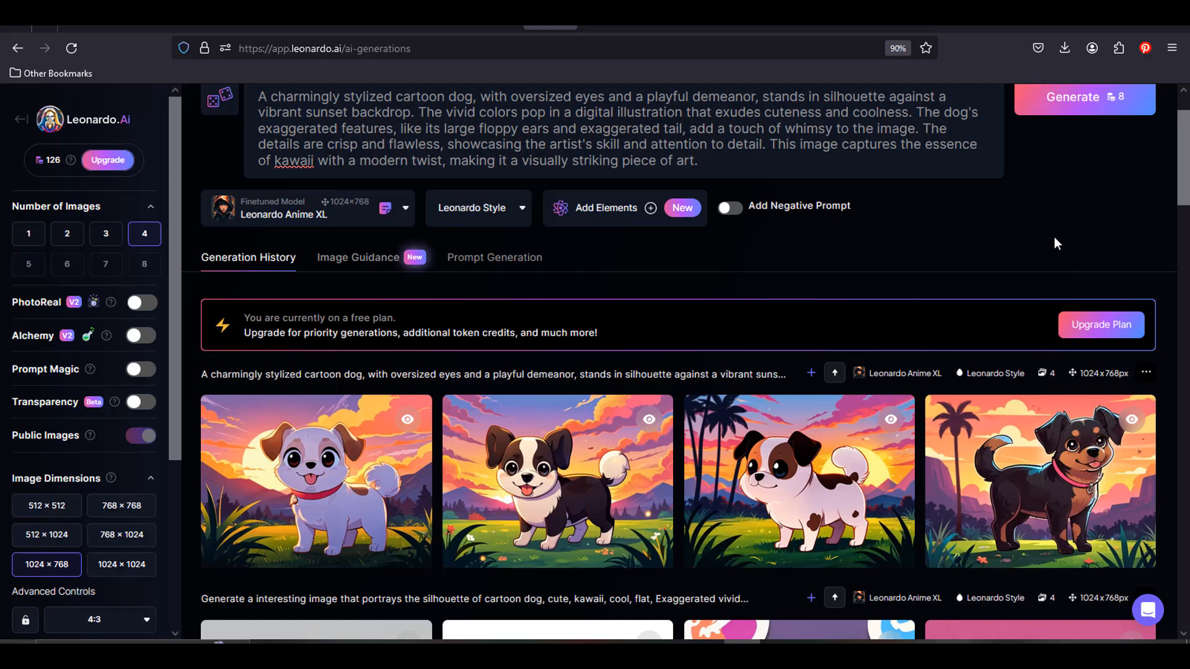
- Examine the four generated sunset dog images one by one in the enlarged view
{"action": "scroll", "coordinate": [1057, 244], "scroll_direction": "up", "scroll_amount": 2}
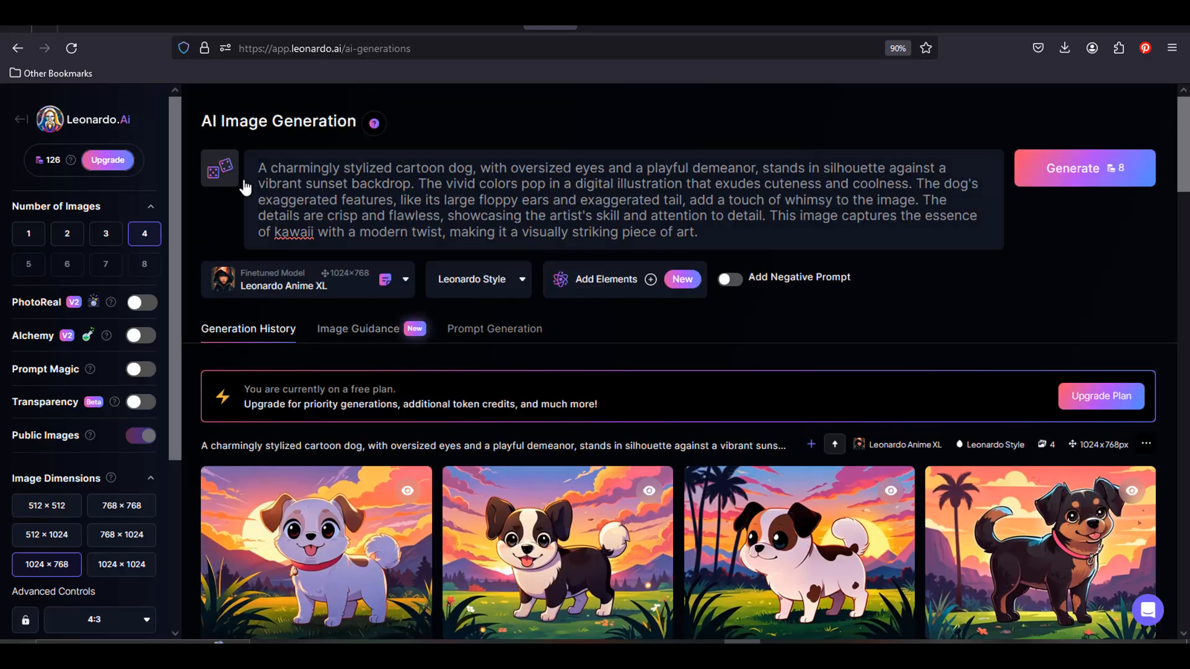
{"action": "scroll", "coordinate": [927, 334], "scroll_direction": "down", "scroll_amount": 3}
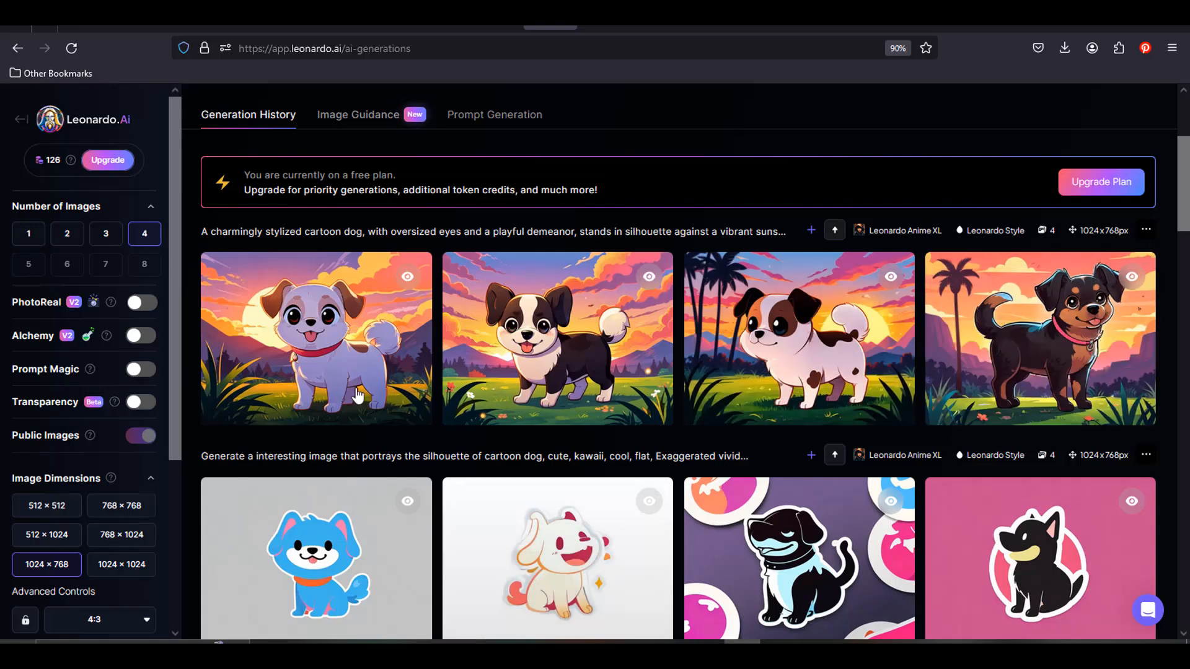
{"action": "left_click", "coordinate": [358, 396]}
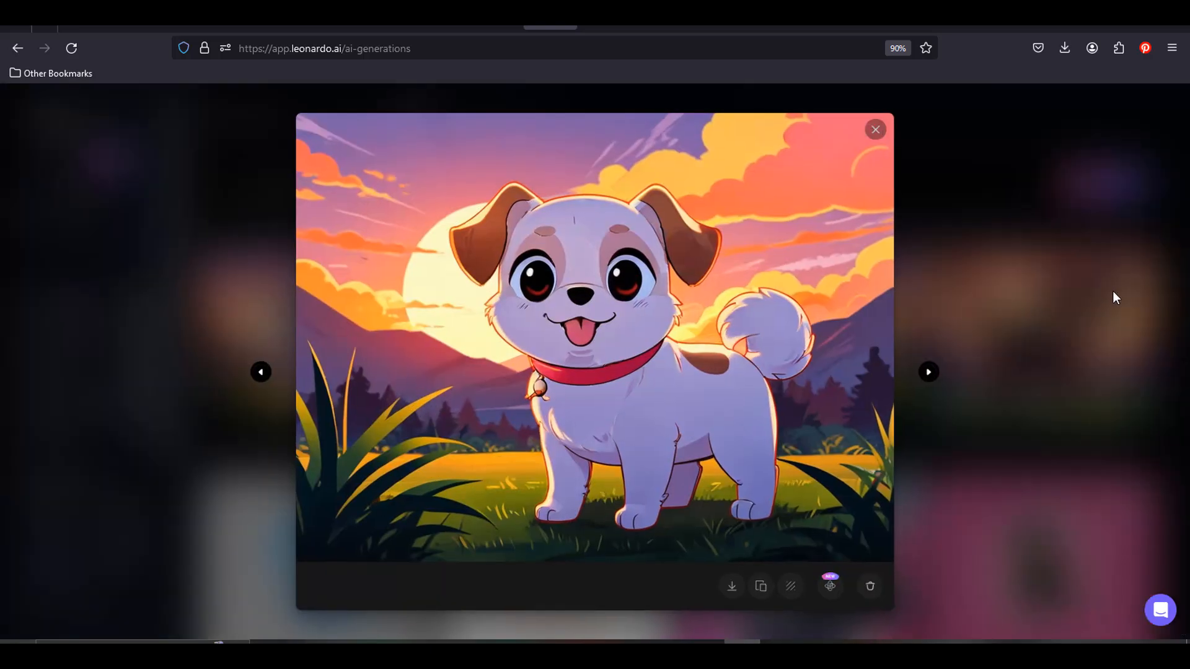
{"action": "left_click", "coordinate": [929, 373]}
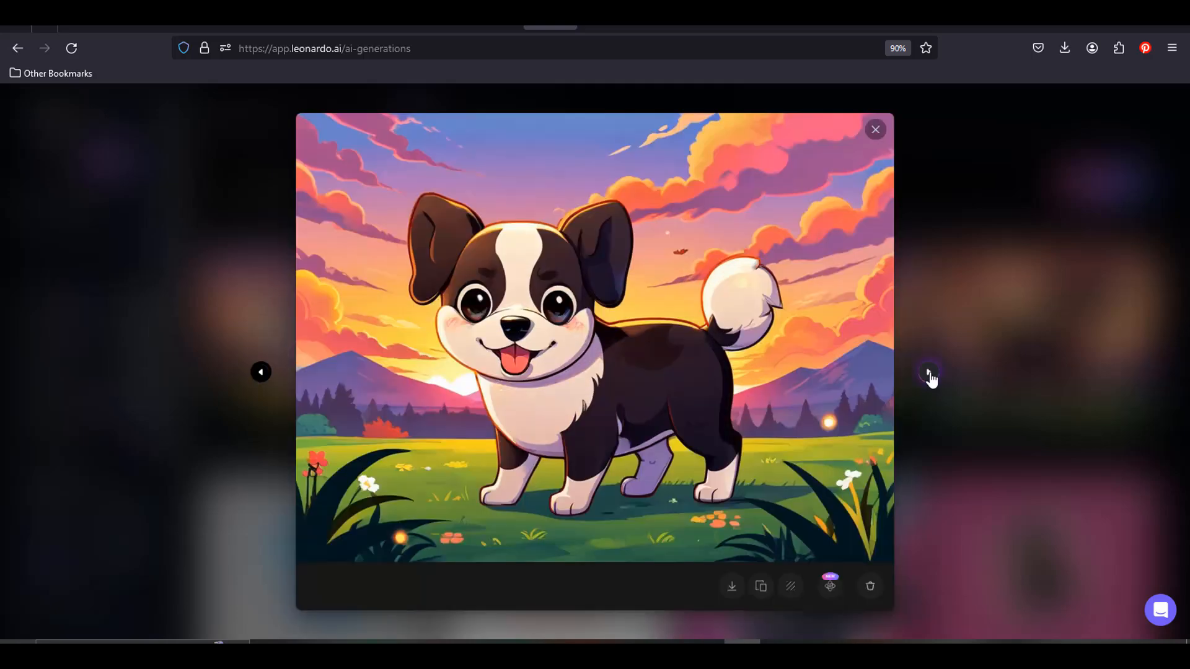
{"action": "left_click", "coordinate": [928, 373]}
{"action": "left_click", "coordinate": [928, 373]}
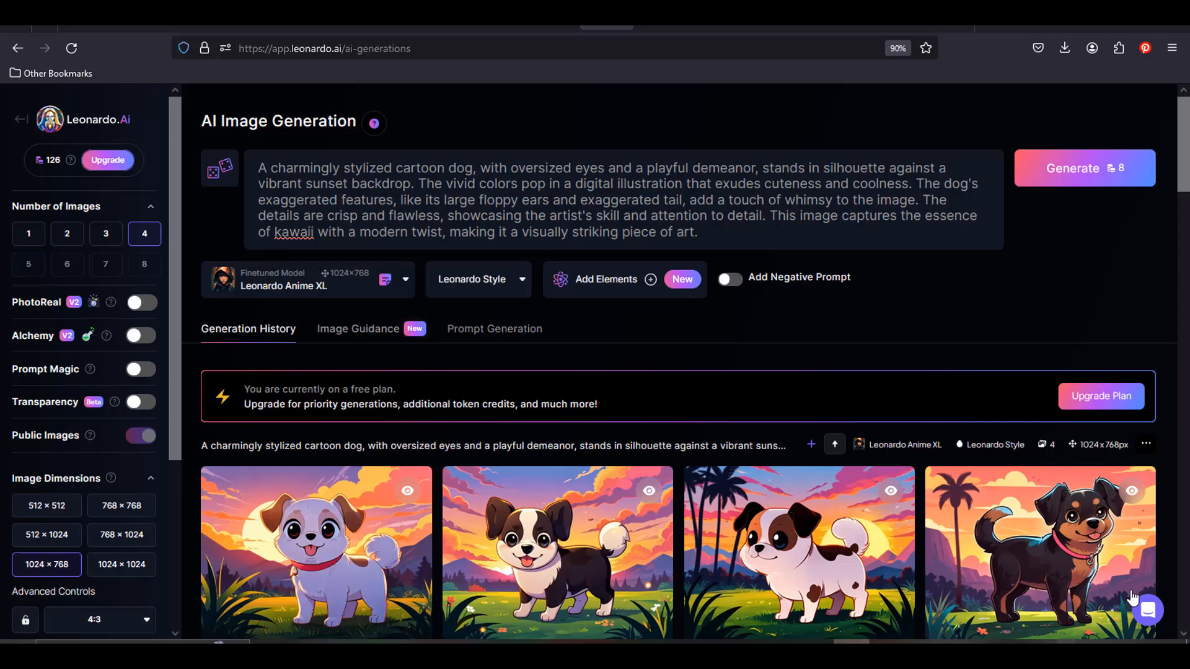
- Turn on Transparency and copy the full improved dog prompt into Google Translate
{"action": "mouse_move", "coordinate": [1134, 598]}
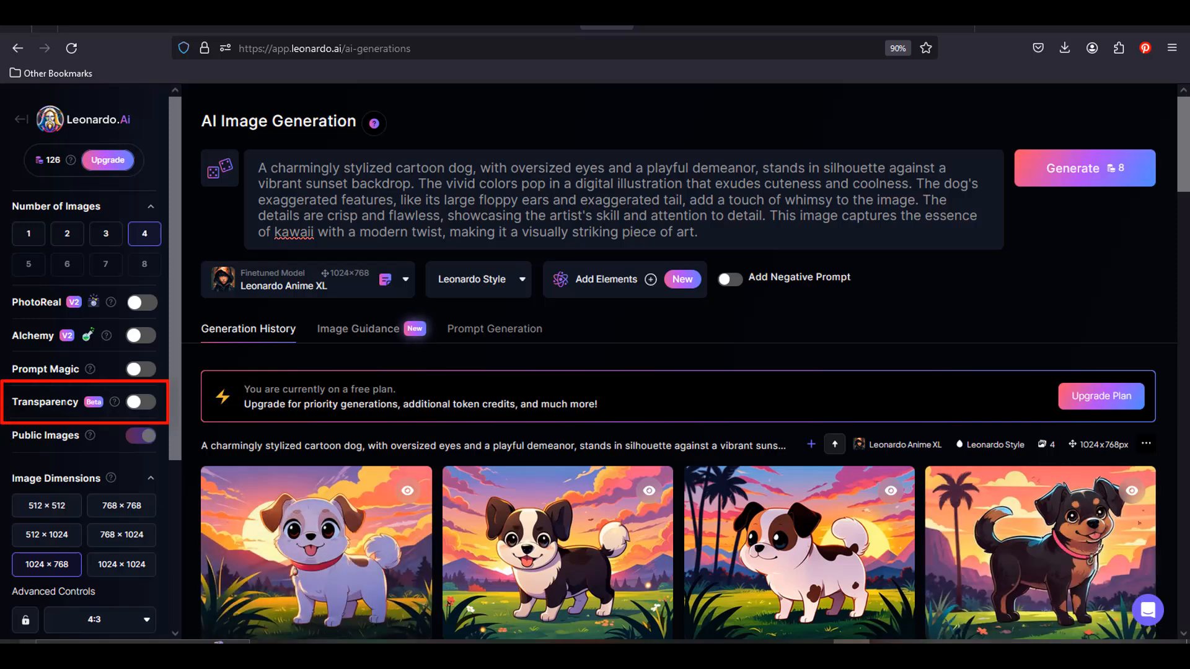
{"action": "left_click", "coordinate": [141, 403]}
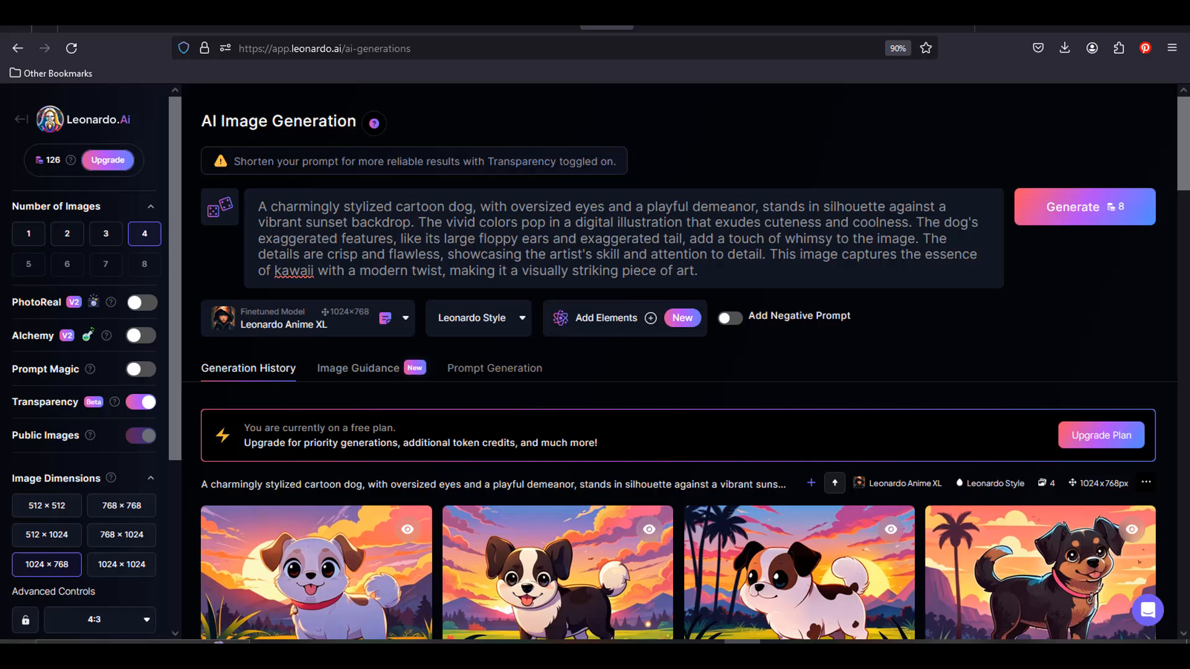
{"action": "left_click", "coordinate": [259, 207]}
{"action": "left_click_drag", "start_coordinate": [259, 206], "coordinate": [717, 288]}
{"action": "key", "text": "ctrl+c"}
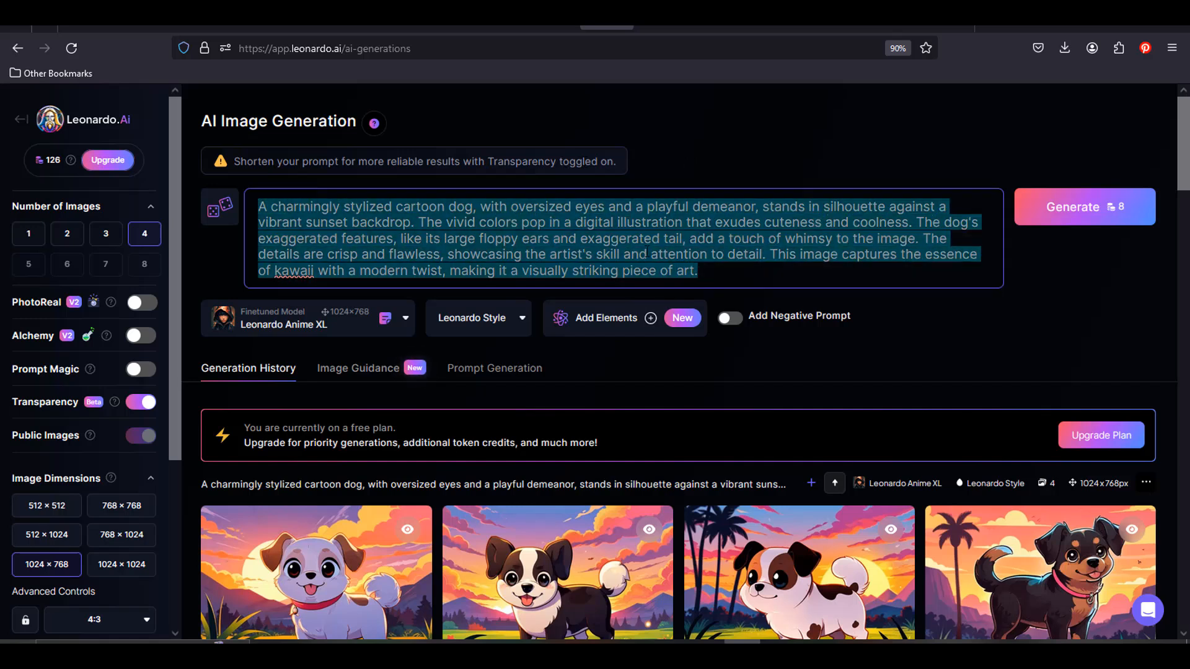
{"action": "left_click", "coordinate": [545, 25]}
{"action": "key", "text": "ctrl+v"}
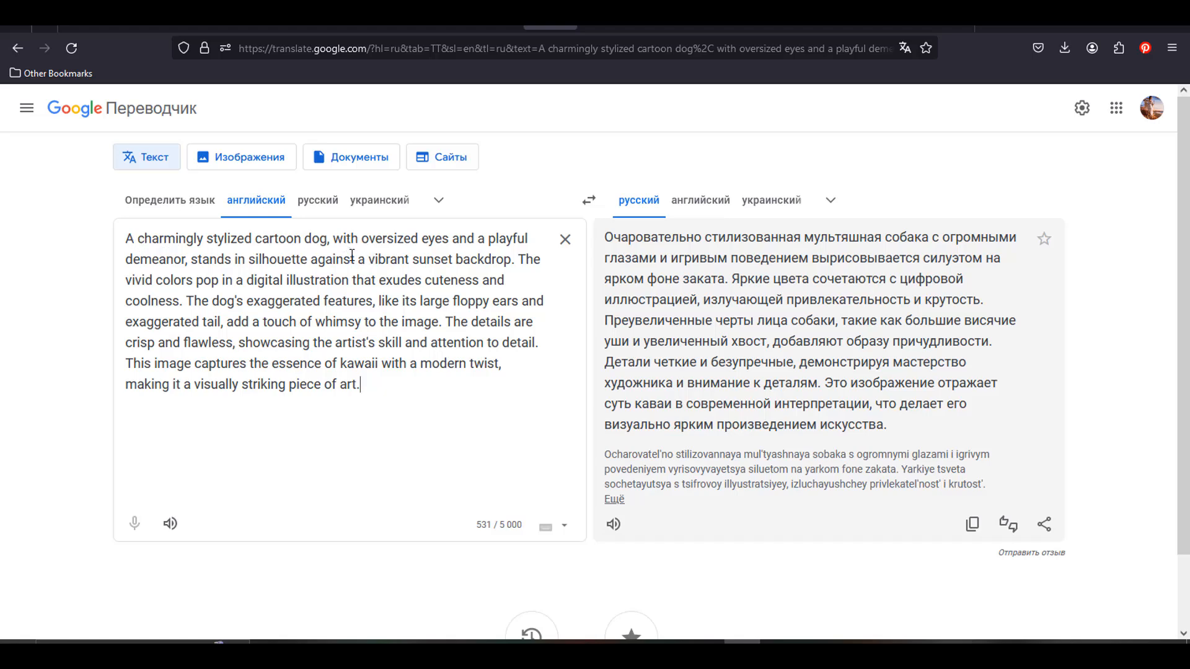
- Delete the sunset backdrop phrase and the vivid colors sentence, and copy the text from the start through "touch of whimsy to the image."
{"action": "left_click_drag", "start_coordinate": [352, 256], "coordinate": [508, 261]}
{"action": "key", "text": "BackSpace"}
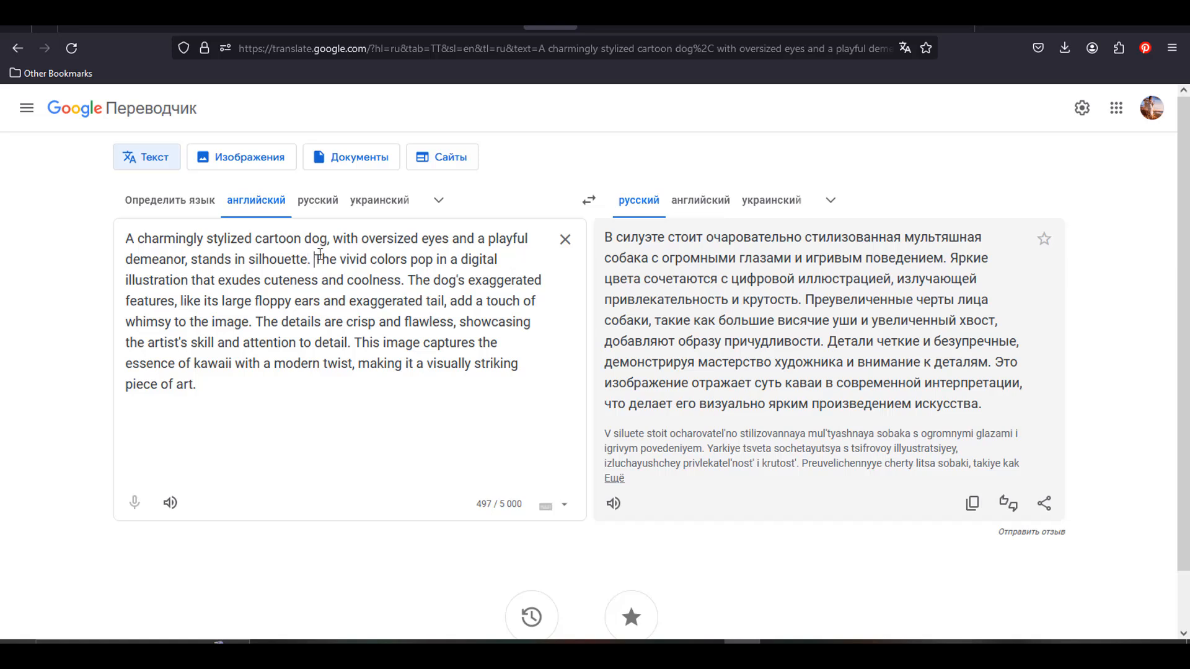
{"action": "left_click_drag", "start_coordinate": [320, 254], "coordinate": [409, 281]}
{"action": "key", "text": "BackSpace"}
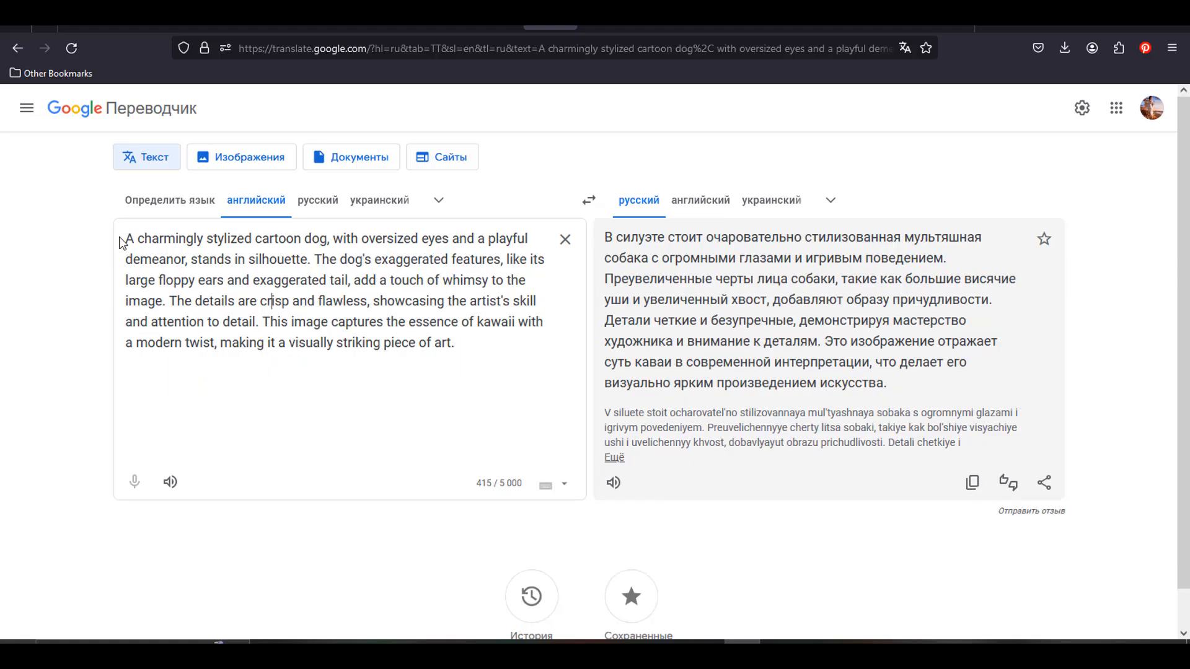
{"action": "left_click_drag", "start_coordinate": [126, 239], "coordinate": [168, 300]}
{"action": "key", "text": "ctrl+c"}
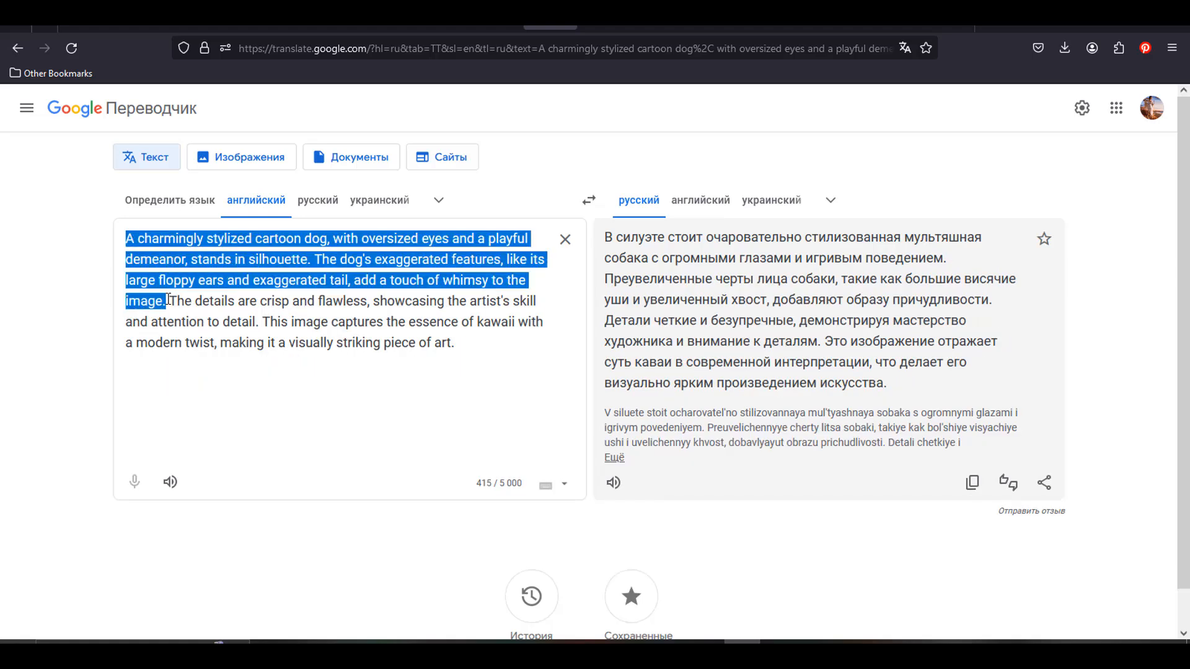
- Replace the prompt in Leonardo.Ai with the copied shorter version and generate four transparent images
{"action": "key", "text": "ctrl+Tab"}
{"action": "left_click", "coordinate": [698, 269]}
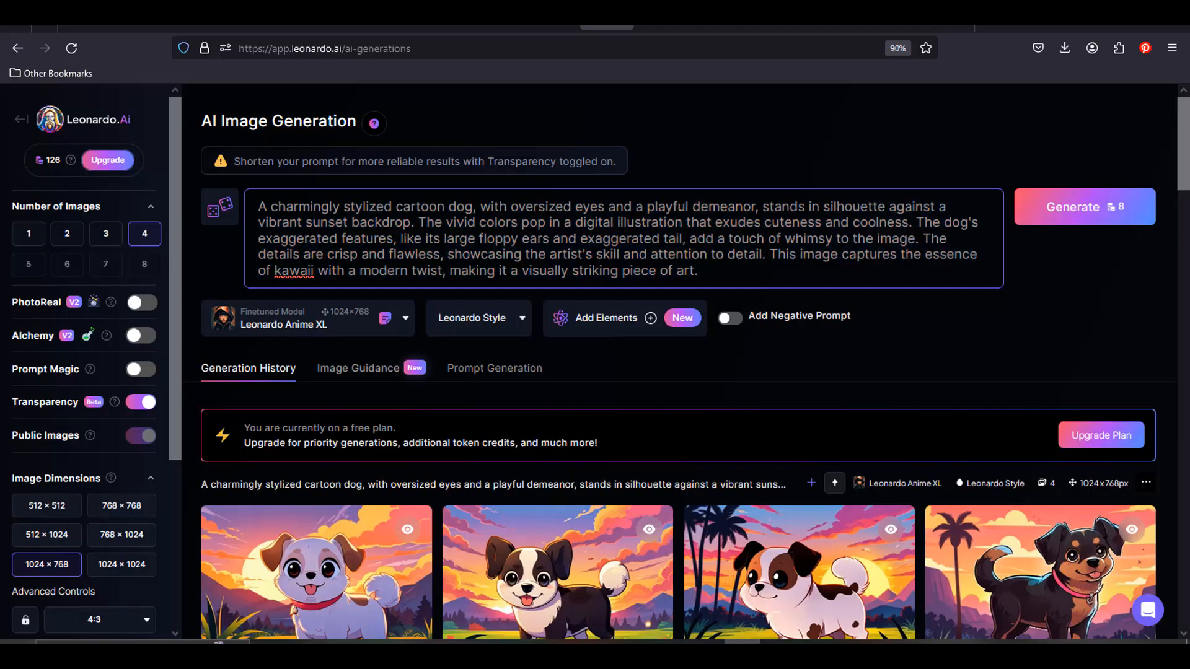
{"action": "key", "text": "ctrl+a"}
{"action": "key", "text": "BackSpace"}
{"action": "key", "text": "ctrl+v"}
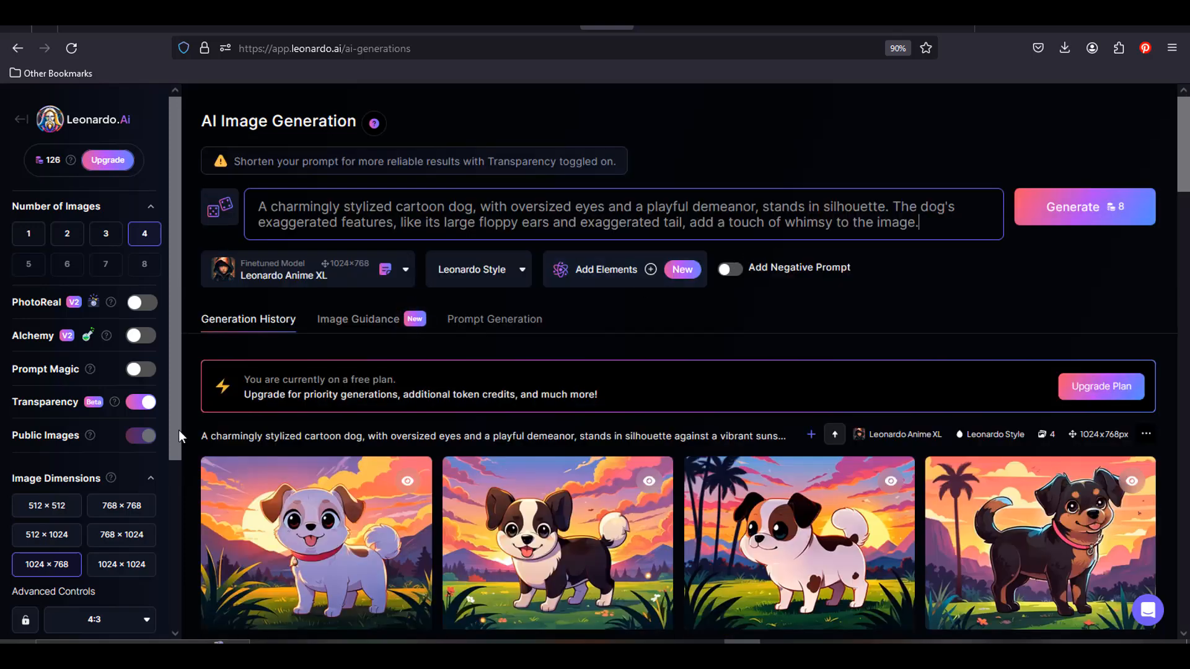
{"action": "left_click", "coordinate": [336, 161]}
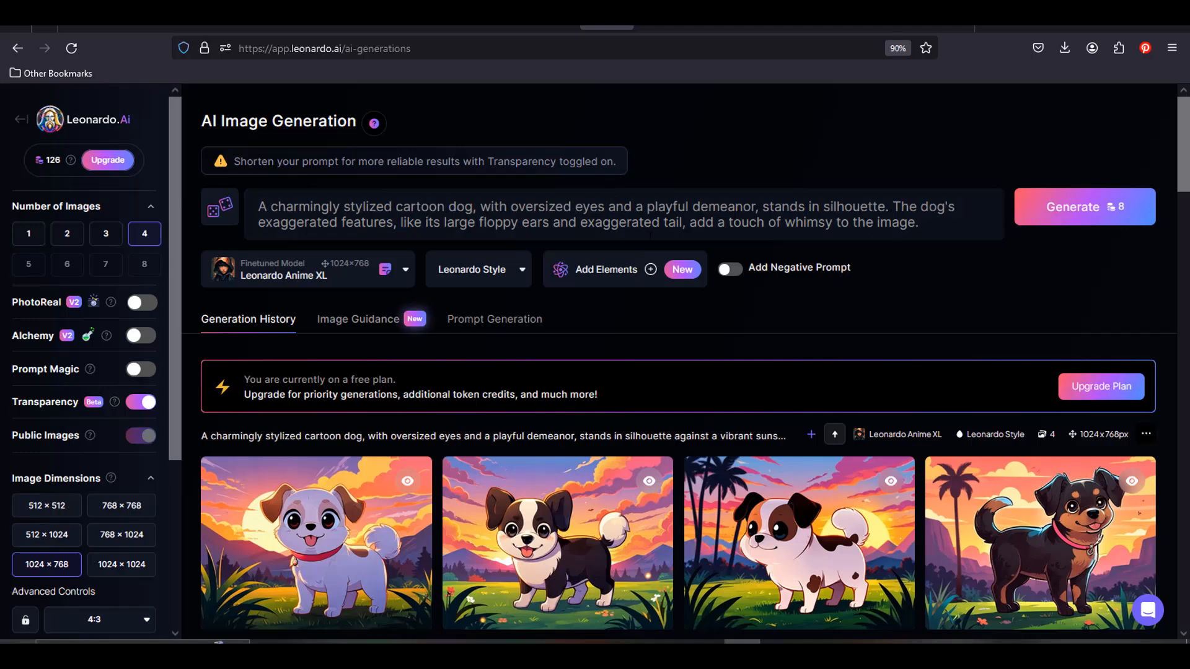
{"action": "left_click", "coordinate": [1085, 211]}
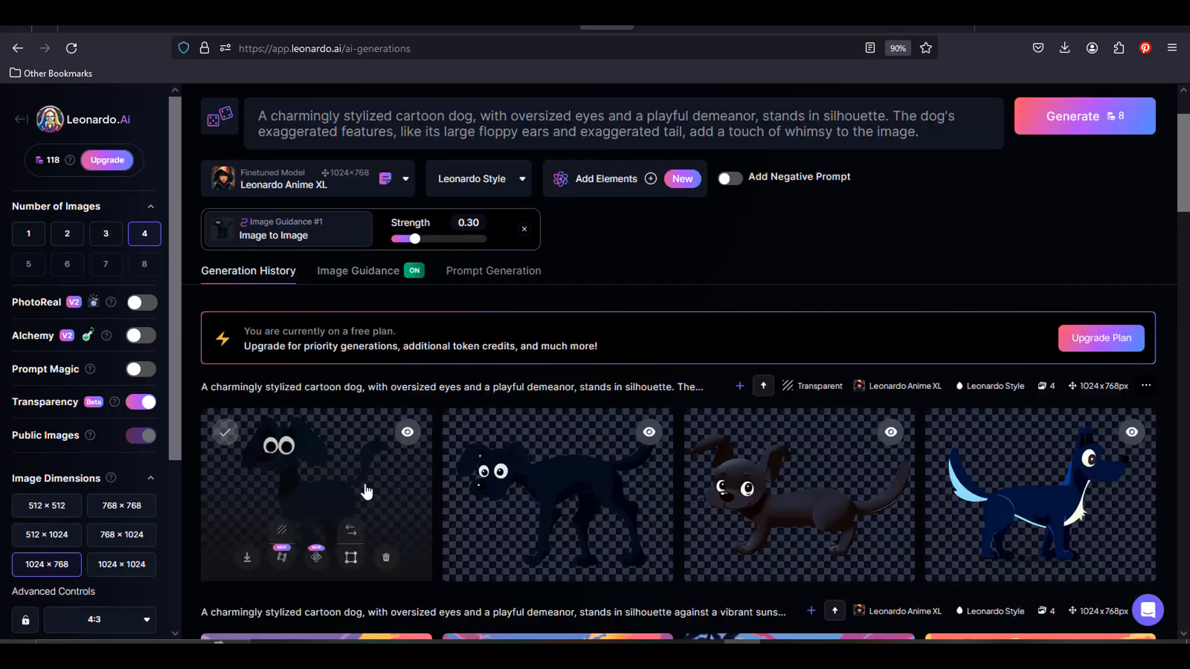
- Examine the four transparent dog images in the enlarged view, going forward through them and back again
{"action": "left_click", "coordinate": [367, 492]}
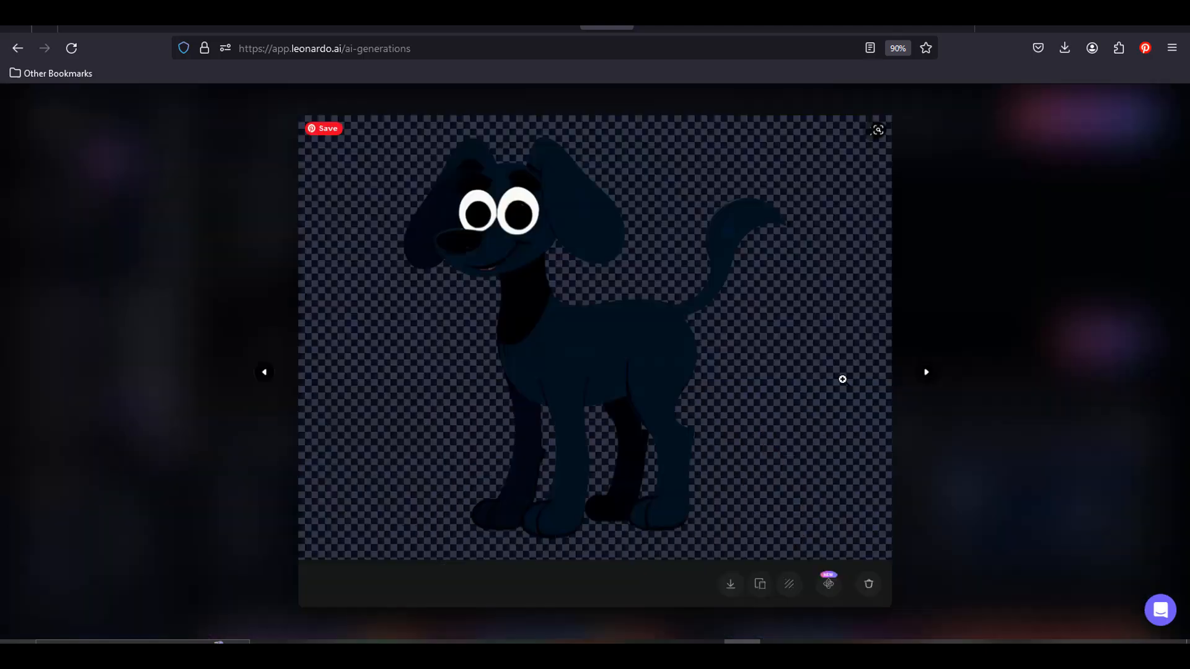
{"action": "left_click", "coordinate": [929, 373]}
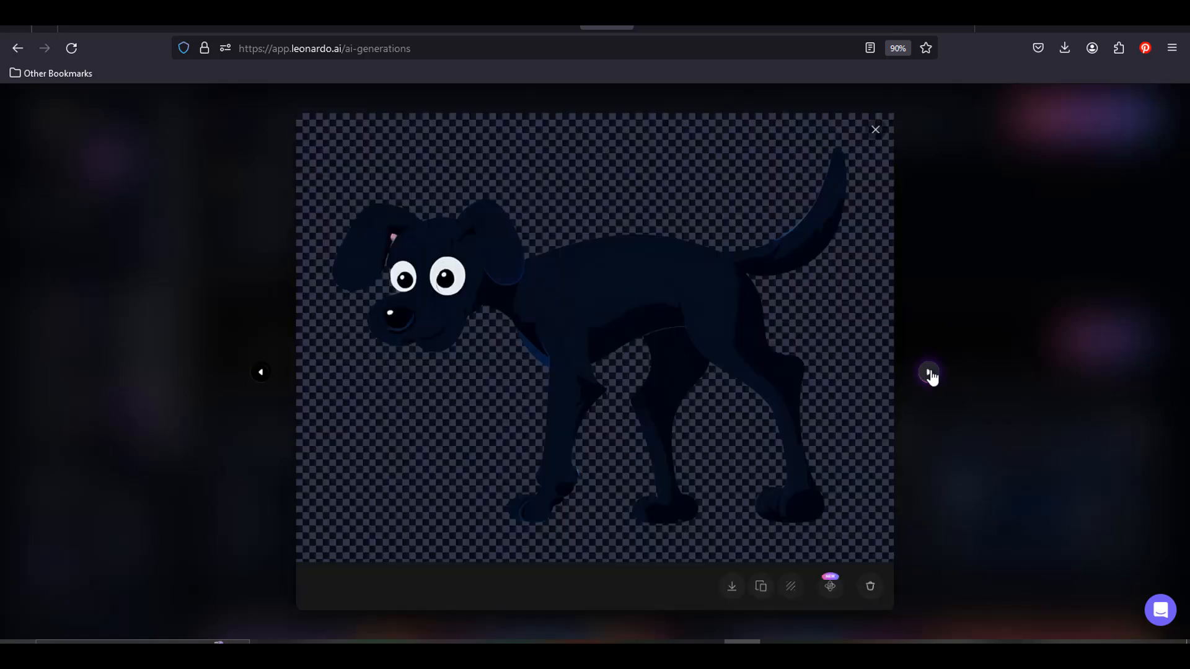
{"action": "left_click", "coordinate": [929, 373]}
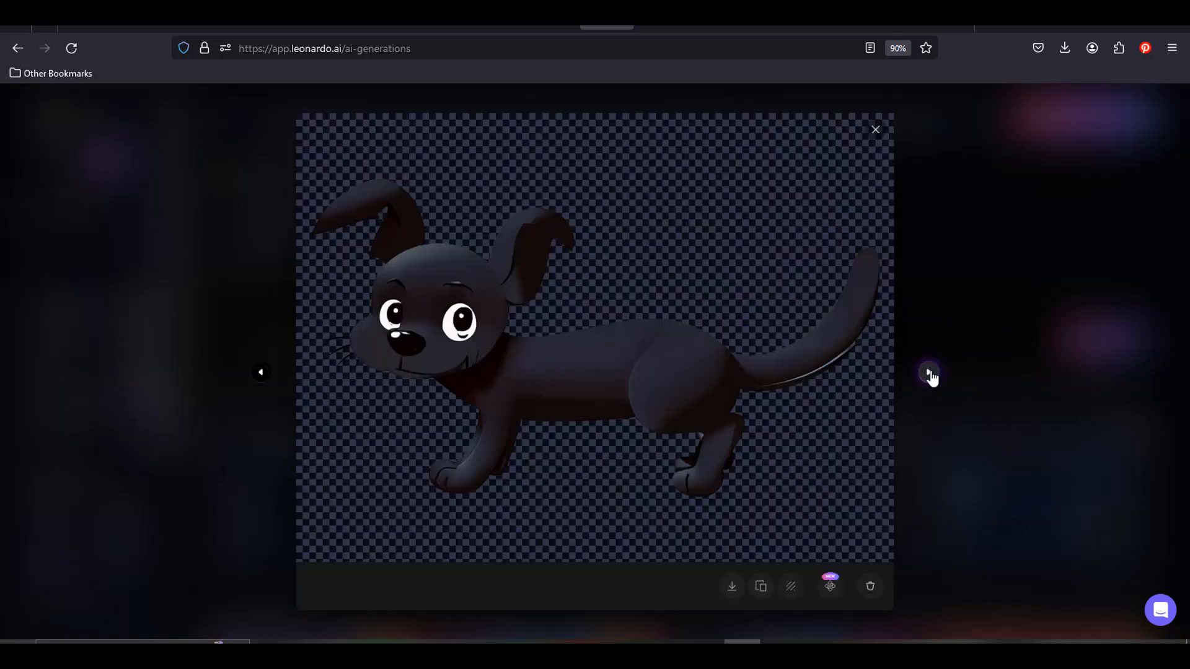
{"action": "left_click", "coordinate": [929, 373]}
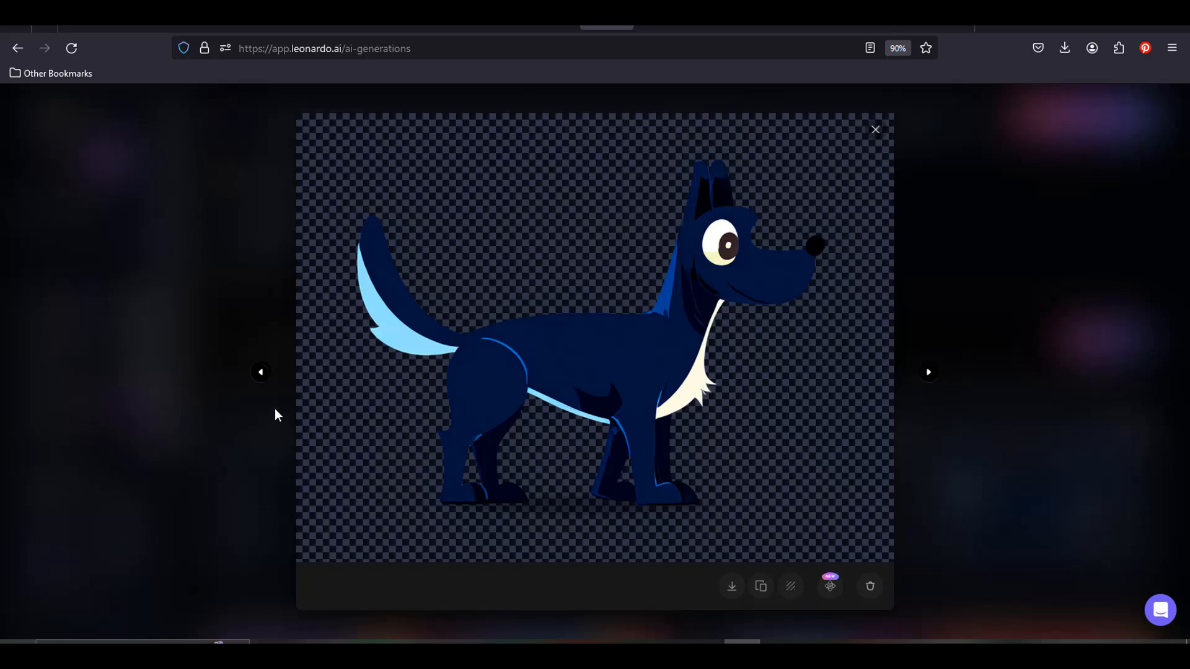
{"action": "left_click", "coordinate": [261, 373]}
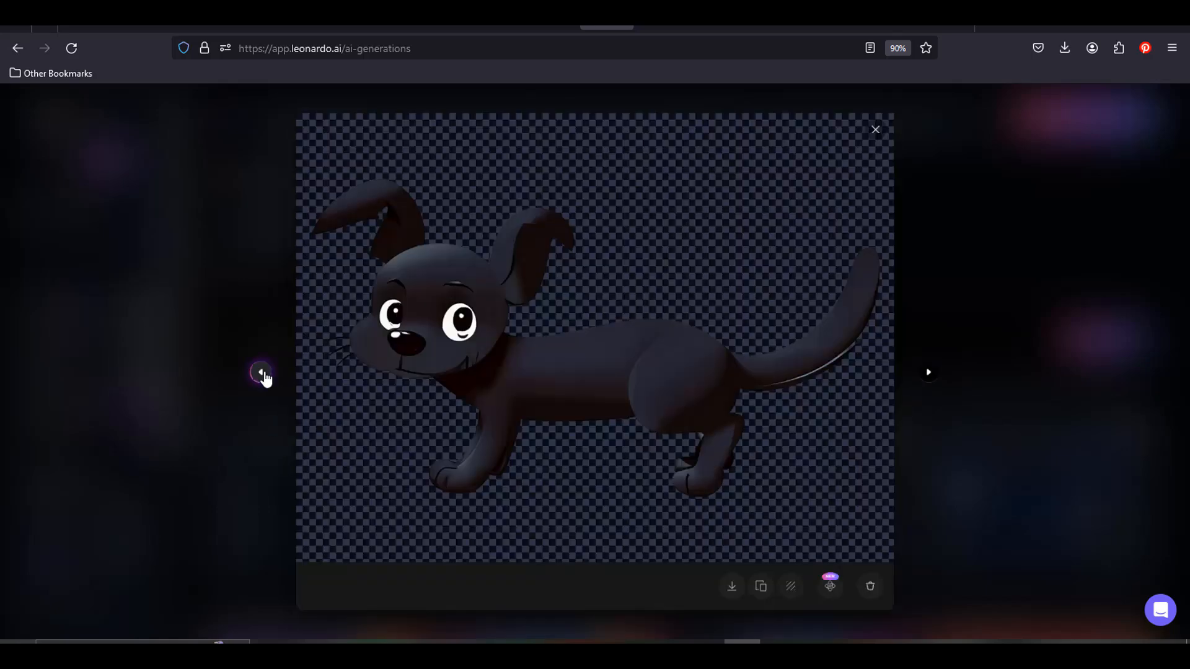
{"action": "left_click", "coordinate": [261, 373]}
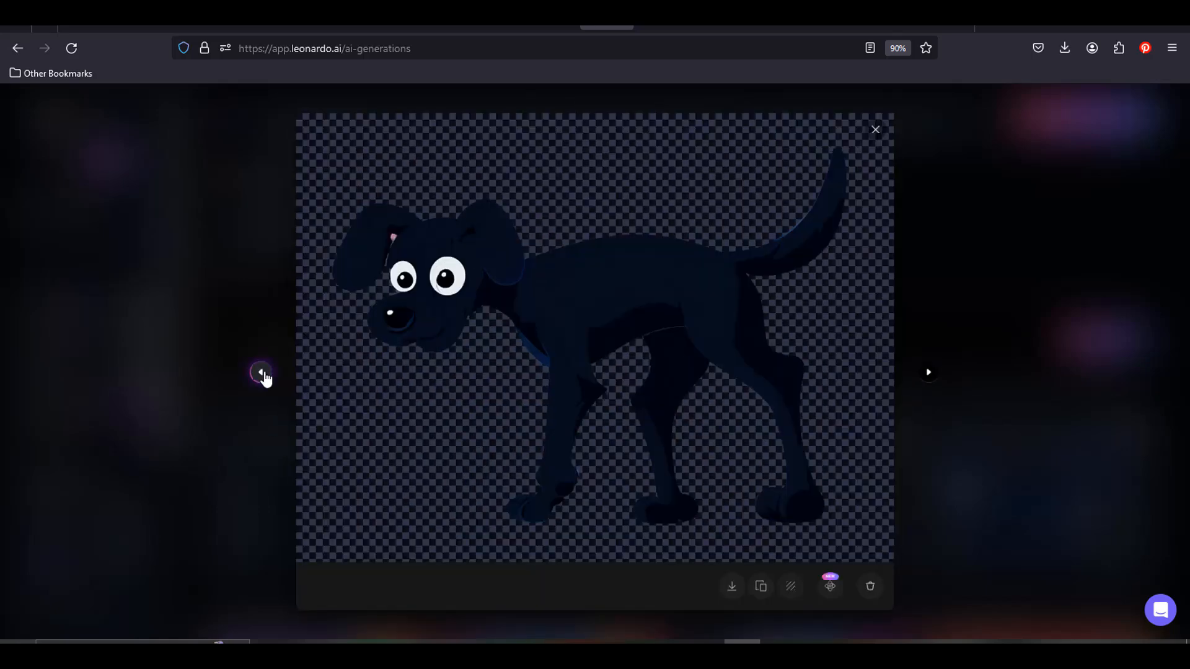
{"action": "left_click", "coordinate": [260, 372]}
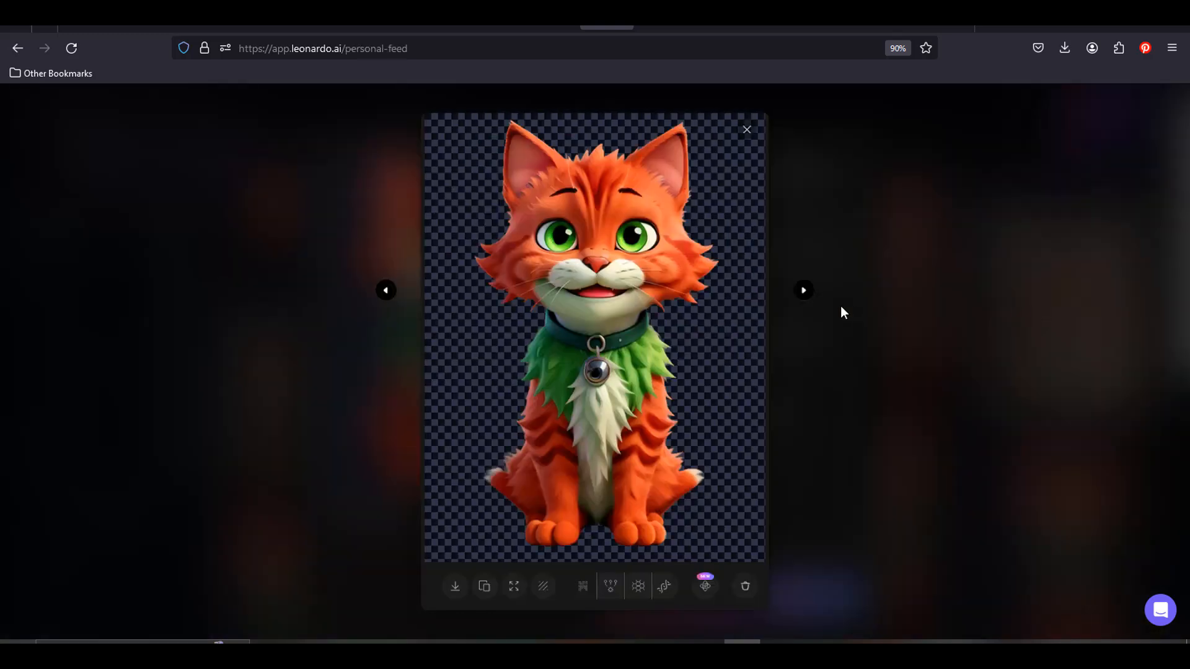
- Examine the transparent-background ginger cat images one after another in the enlarged view
{"action": "left_click", "coordinate": [808, 296]}
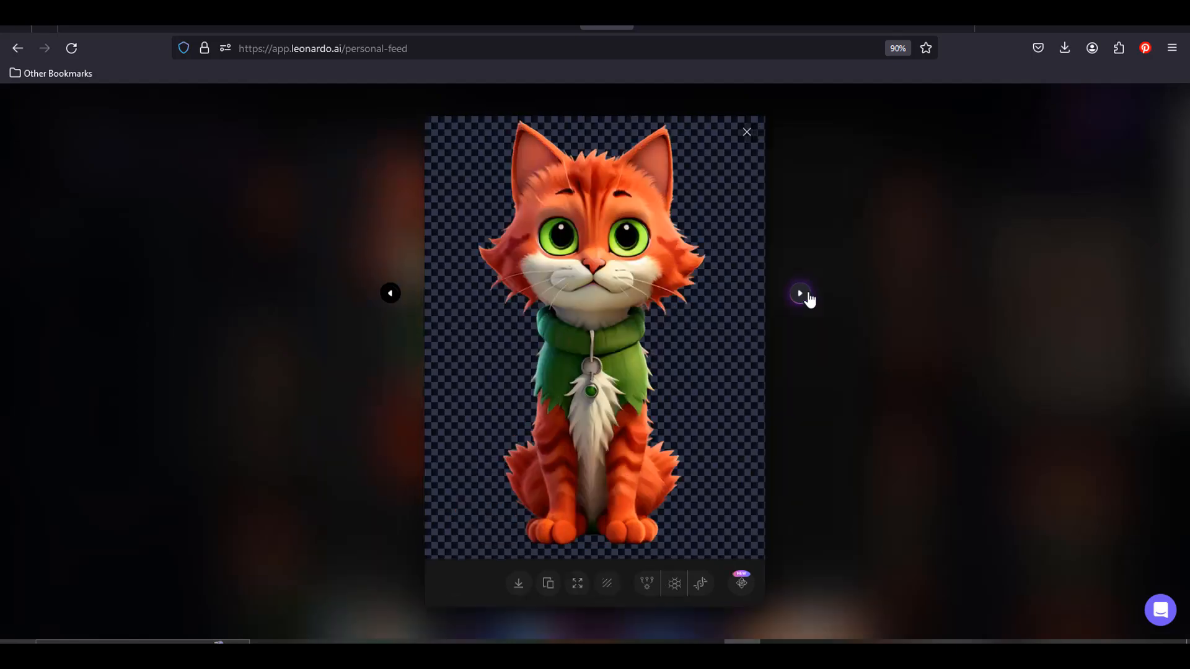
{"action": "left_click", "coordinate": [803, 293]}
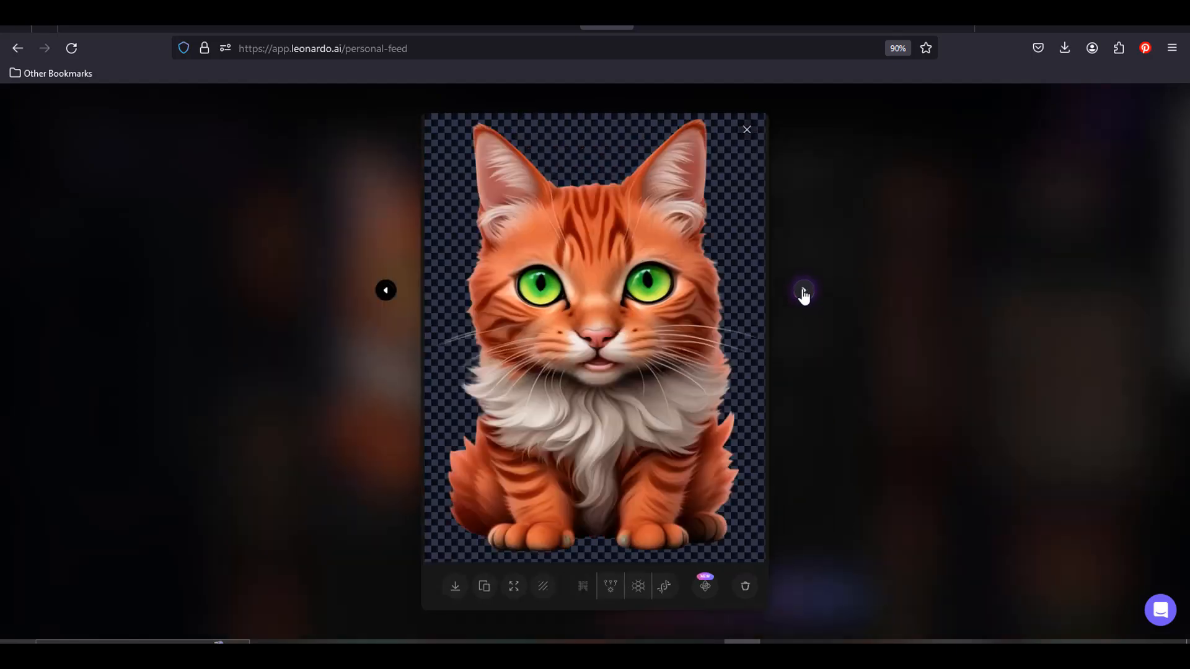
{"action": "left_click", "coordinate": [804, 294]}
{"action": "left_click", "coordinate": [803, 297]}
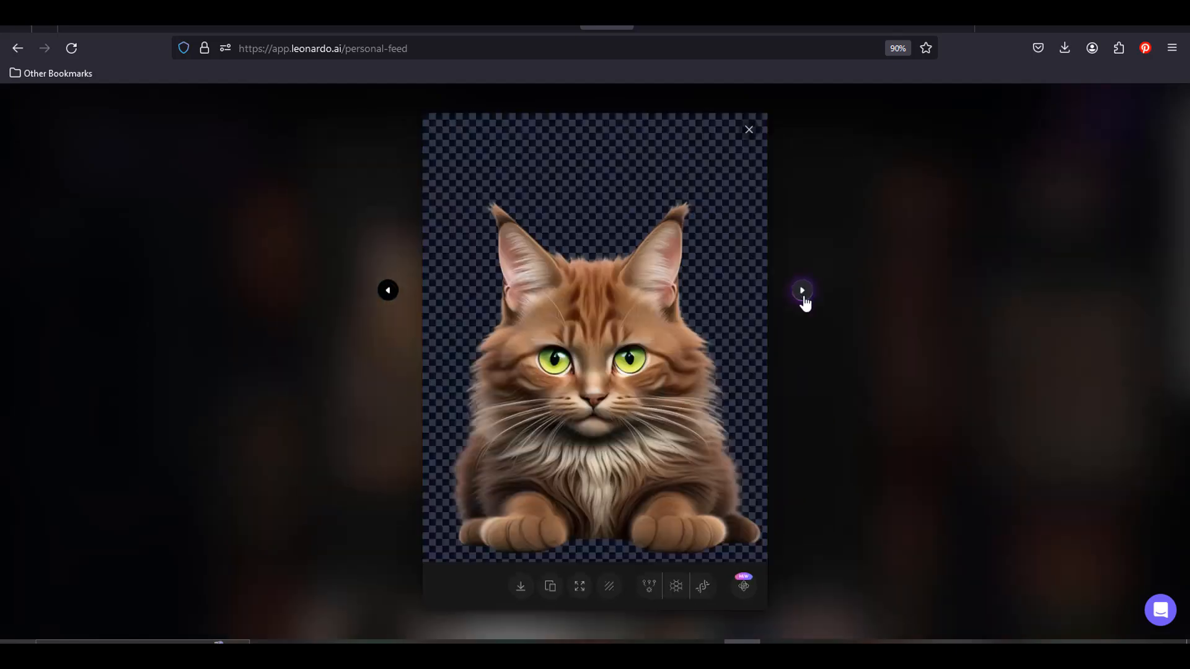
{"action": "left_click", "coordinate": [803, 291]}
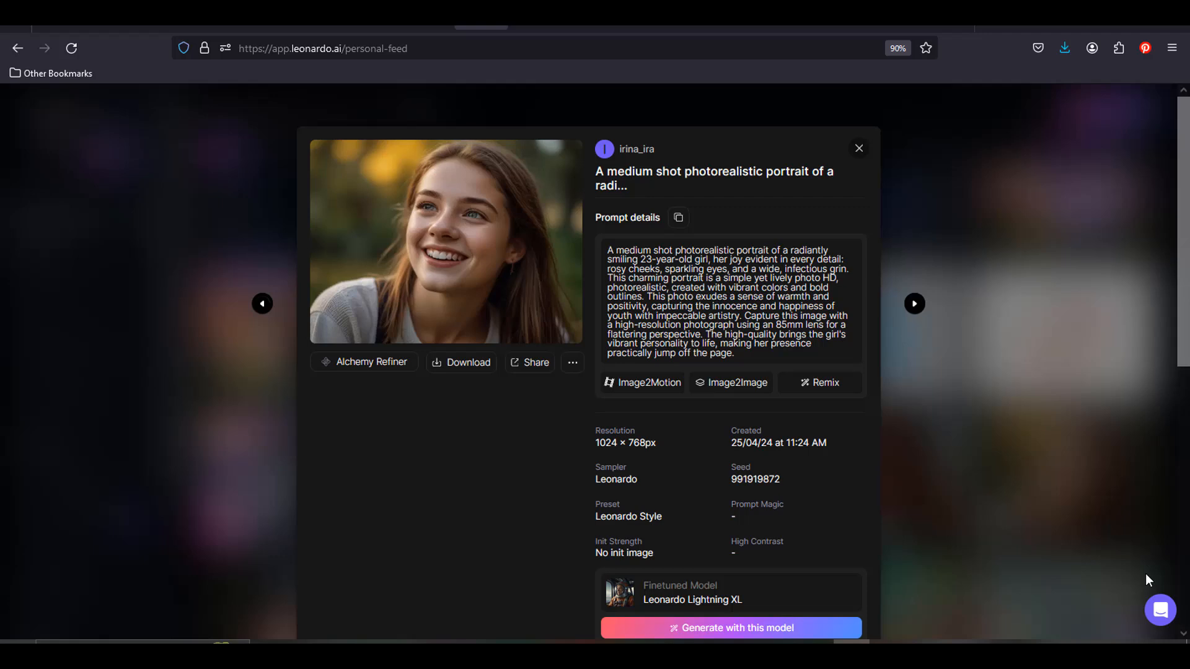
- Copy the smiling 23-year-old girl portrait's prompt from its image details into Google Translate
{"action": "left_click", "coordinate": [679, 217]}
{"action": "left_click", "coordinate": [537, 27]}
{"action": "key", "text": "ctrl+v"}
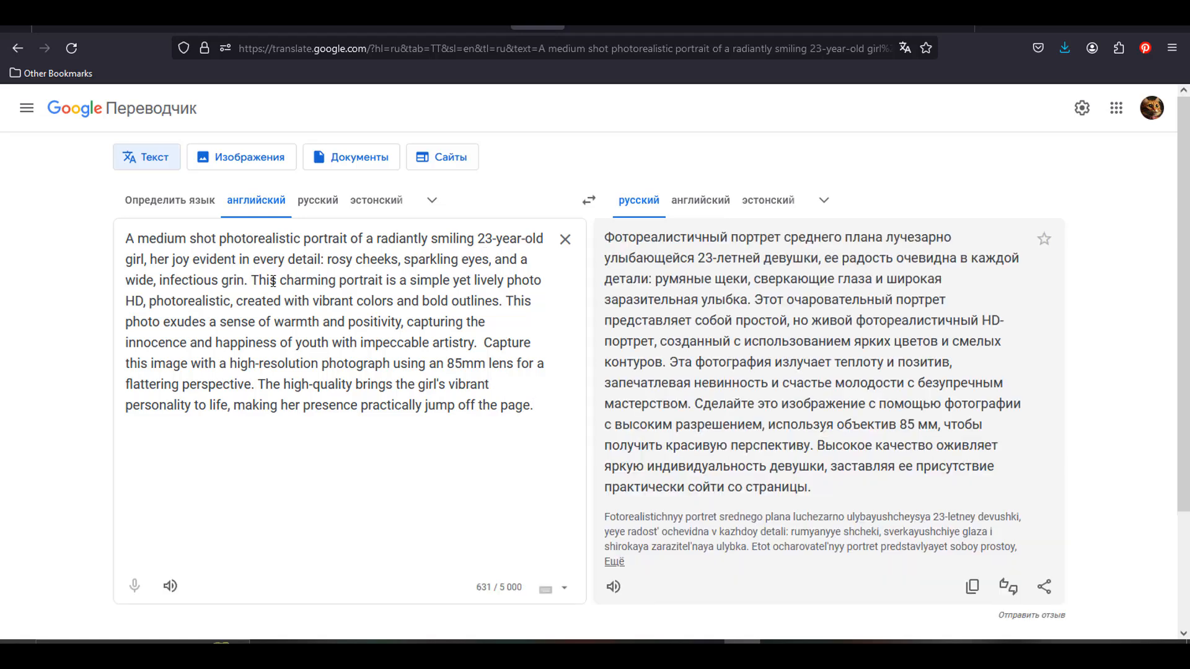
- Remove "This charming portrait is a simple yet lively", add the 85mm lens phrase after "bold outlines", and separate this shortened prompt from the leftover text
{"action": "left_click_drag", "start_coordinate": [251, 280], "coordinate": [507, 282]}
{"action": "key", "text": "BackSpace"}
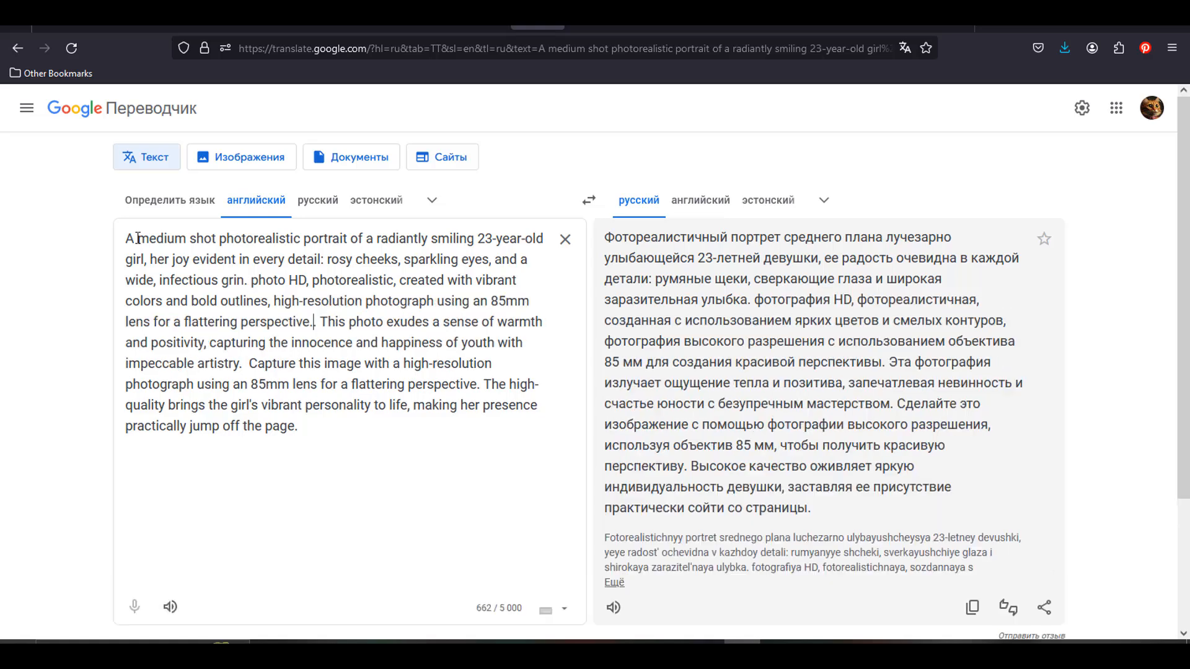
{"action": "key", "text": "Return"}
{"action": "key", "text": "Return"}
{"action": "key", "text": "Return"}
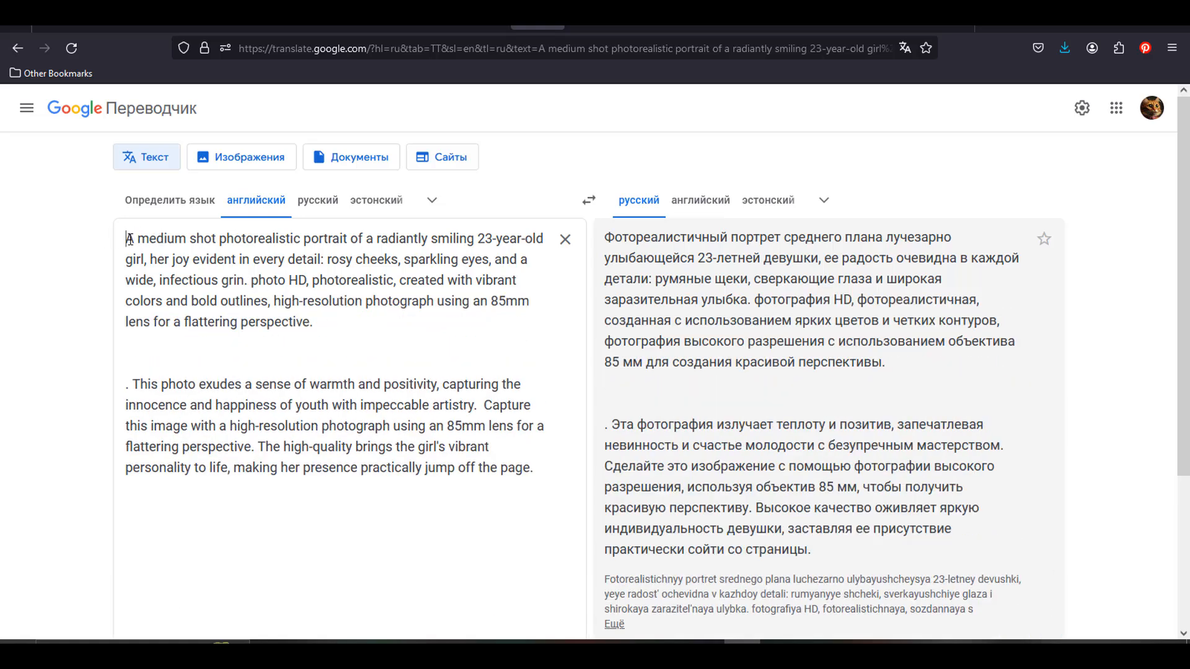
{"action": "left_click_drag", "start_coordinate": [129, 239], "coordinate": [313, 322]}
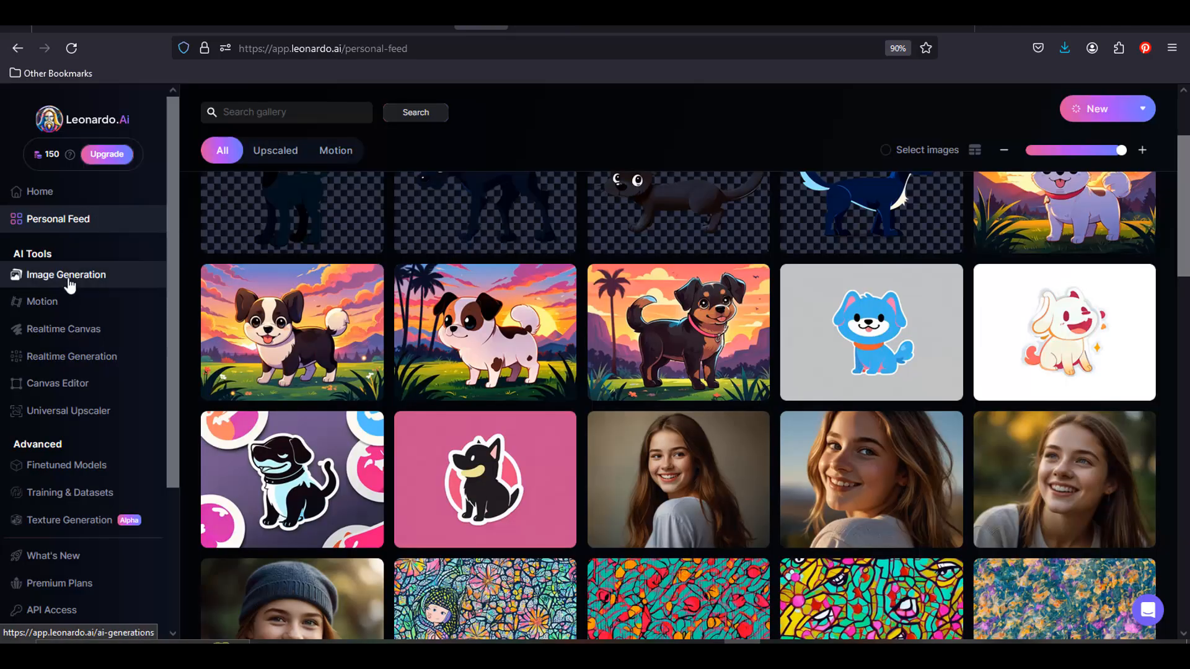
- Turn on Transparency in Leonardo.Ai's Image Generation and paste the Lightning XL transparency warning into Google Translate
{"action": "left_click", "coordinate": [70, 282]}
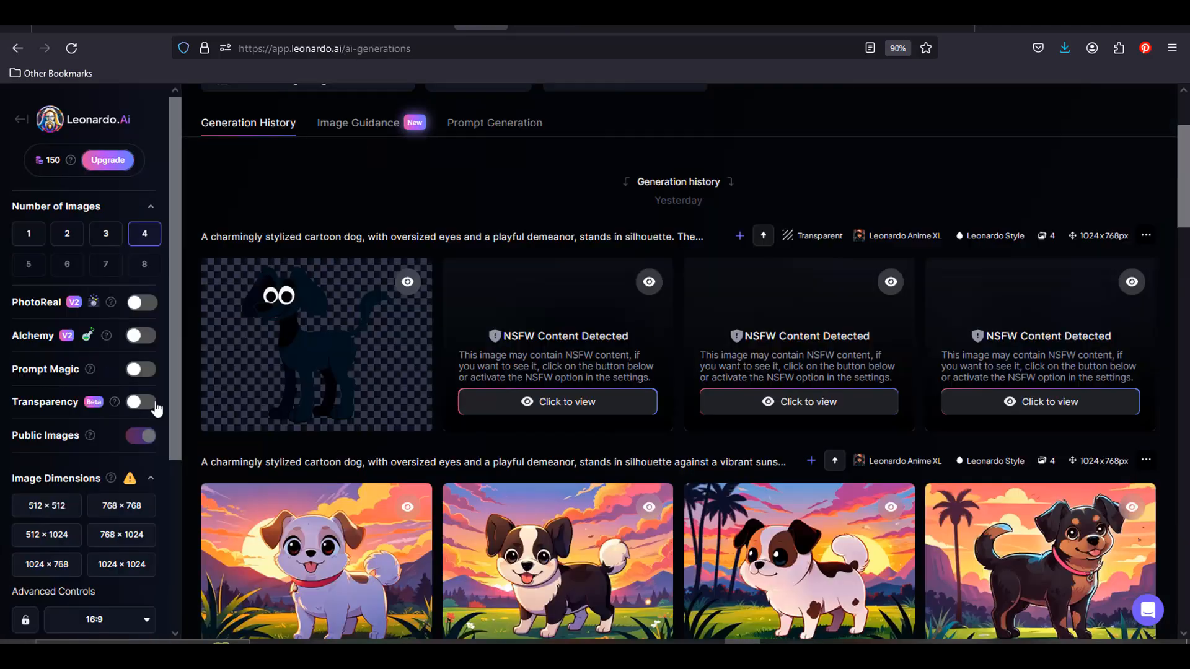
{"action": "left_click", "coordinate": [155, 404]}
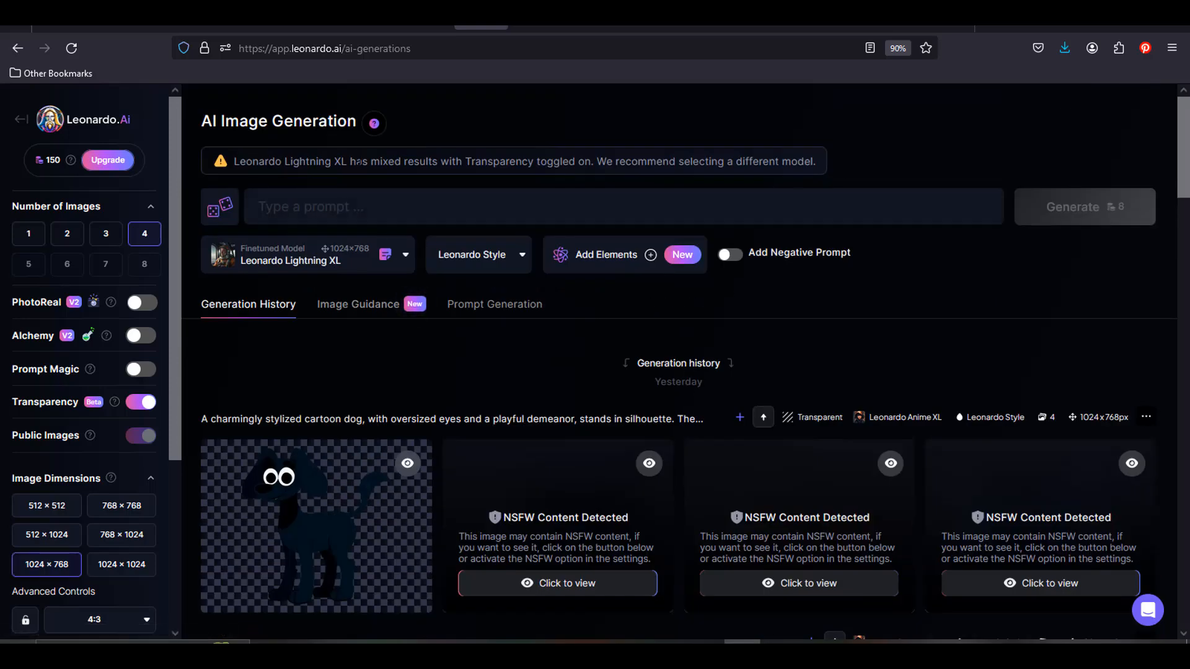
{"action": "left_click_drag", "start_coordinate": [234, 162], "coordinate": [836, 162]}
{"action": "key", "text": "ctrl+c"}
{"action": "key", "text": "ctrl+Tab"}
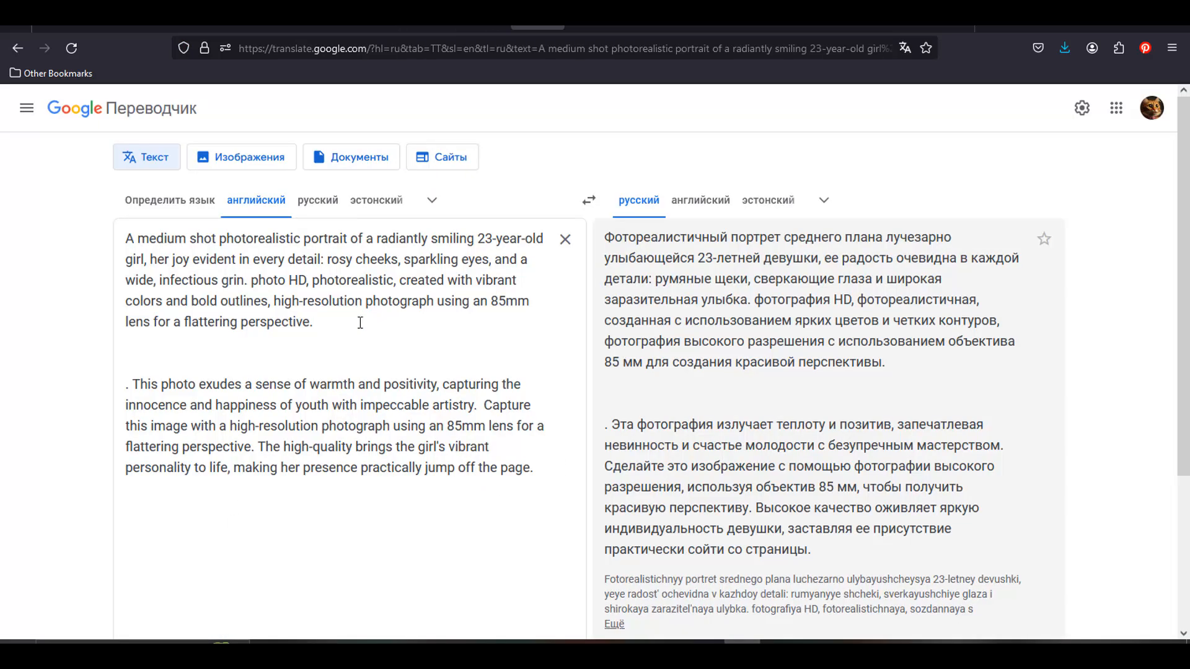
{"action": "key", "text": "ctrl+v"}
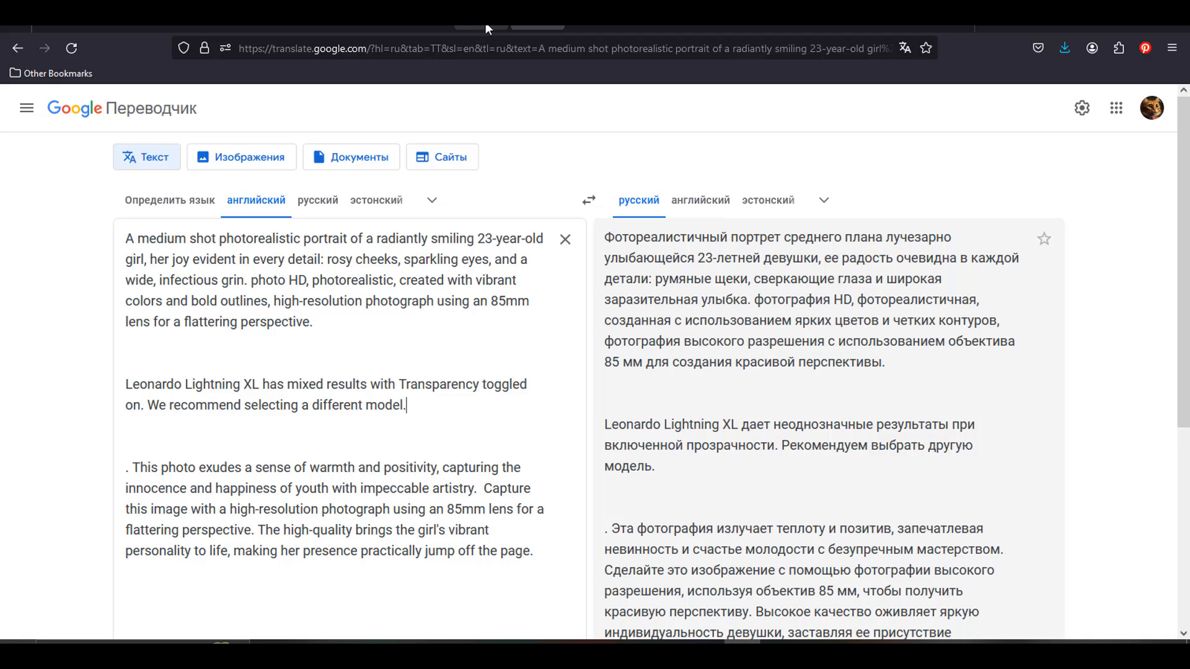
- Switch the finetuned model in Leonardo.Ai to Absolute Reality v1.6
{"action": "left_click", "coordinate": [473, 28]}
{"action": "left_click", "coordinate": [405, 255]}
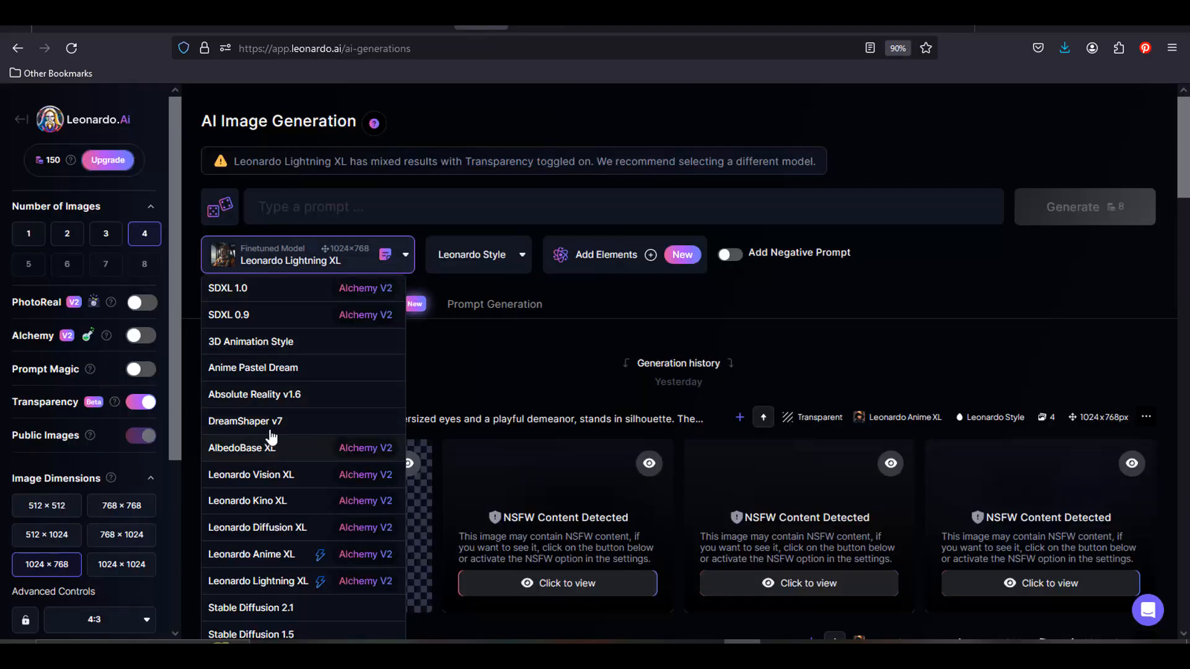
{"action": "left_click", "coordinate": [288, 397]}
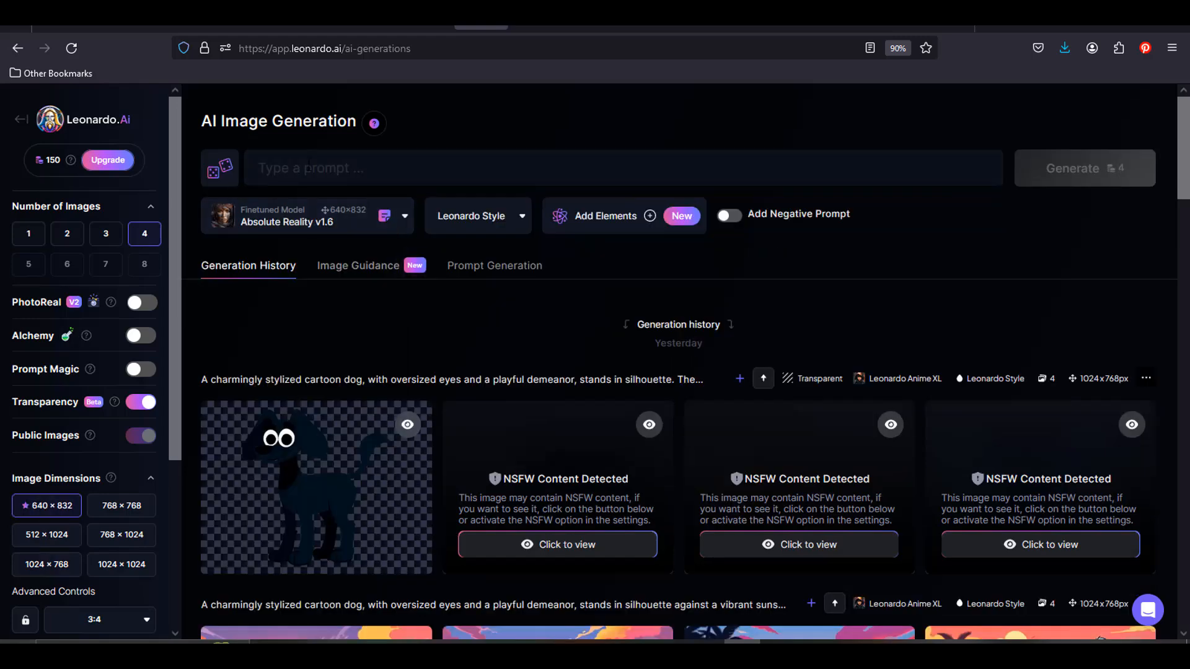
- Bring the shortened girl prompt from Google Translate into Leonardo.Ai, delete "created with vibrant colors and bold outlines", and generate four transparent images
{"action": "left_click", "coordinate": [537, 28]}
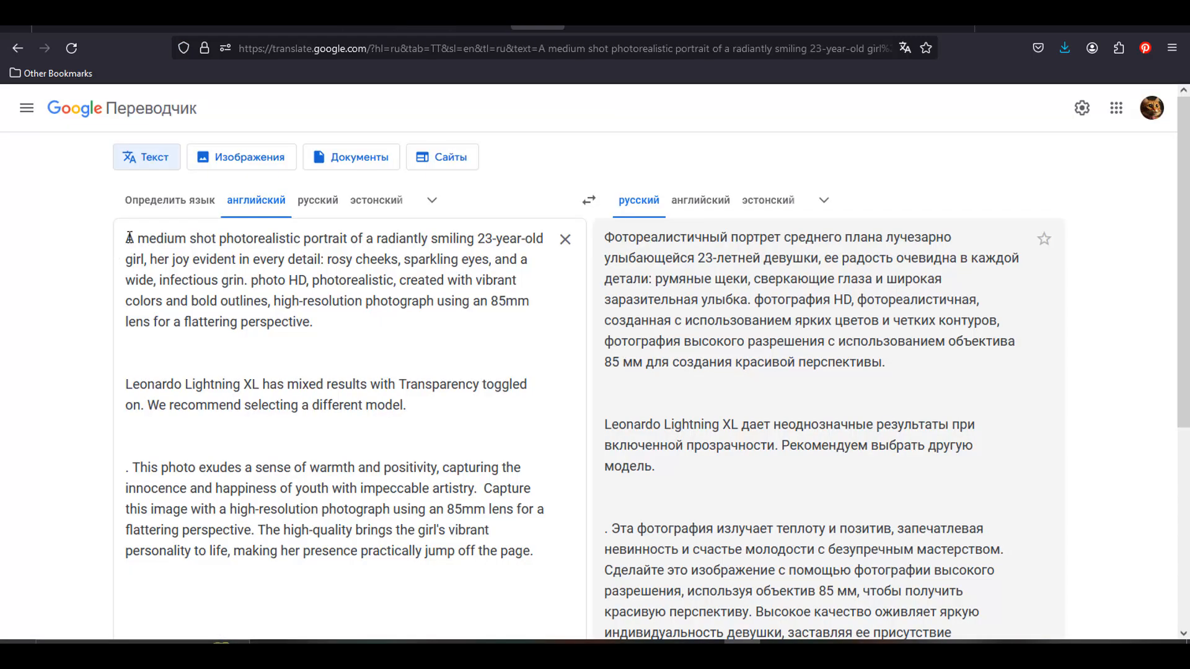
{"action": "key", "text": "ctrl+shift+Tab"}
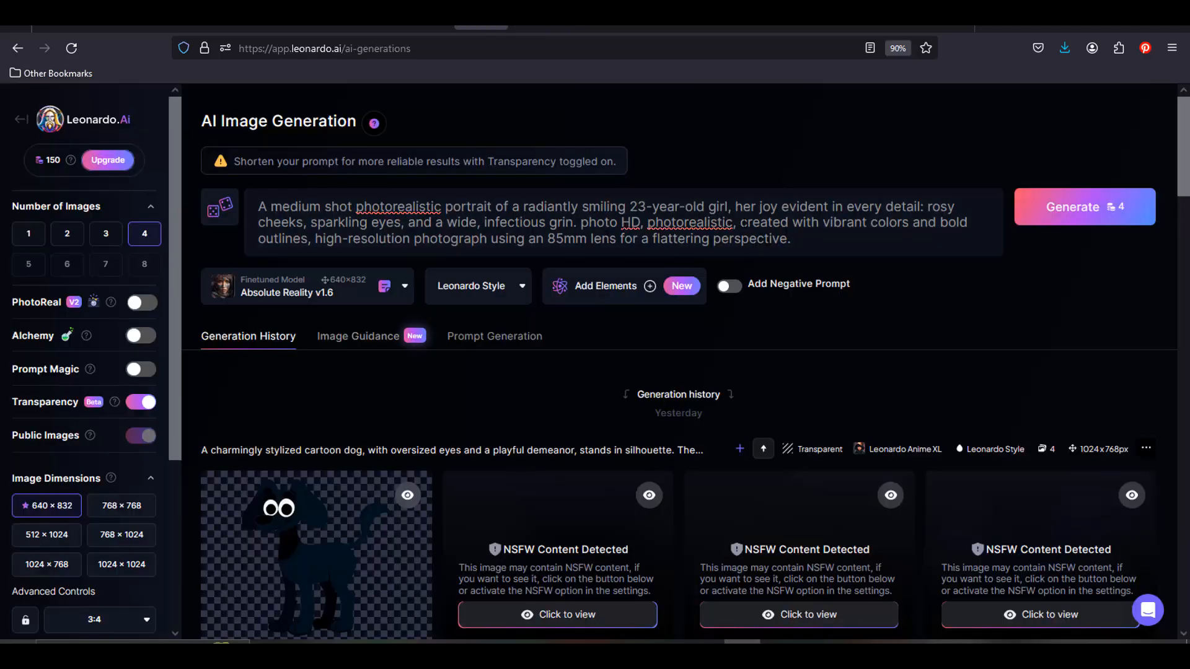
{"action": "left_click_drag", "start_coordinate": [740, 222], "coordinate": [315, 239]}
{"action": "key", "text": "BackSpace"}
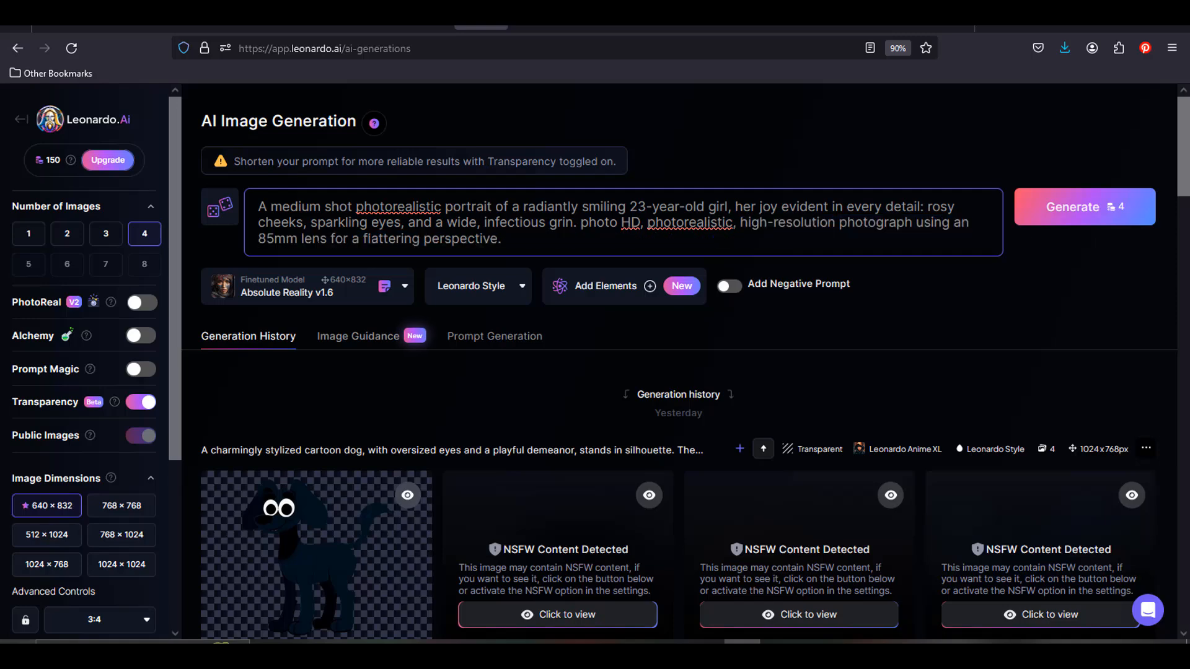
{"action": "left_click", "coordinate": [1089, 221]}
- Examine the four transparent girl portraits one by one in the enlarged view
{"action": "scroll", "coordinate": [446, 411], "scroll_direction": "down", "scroll_amount": 1}
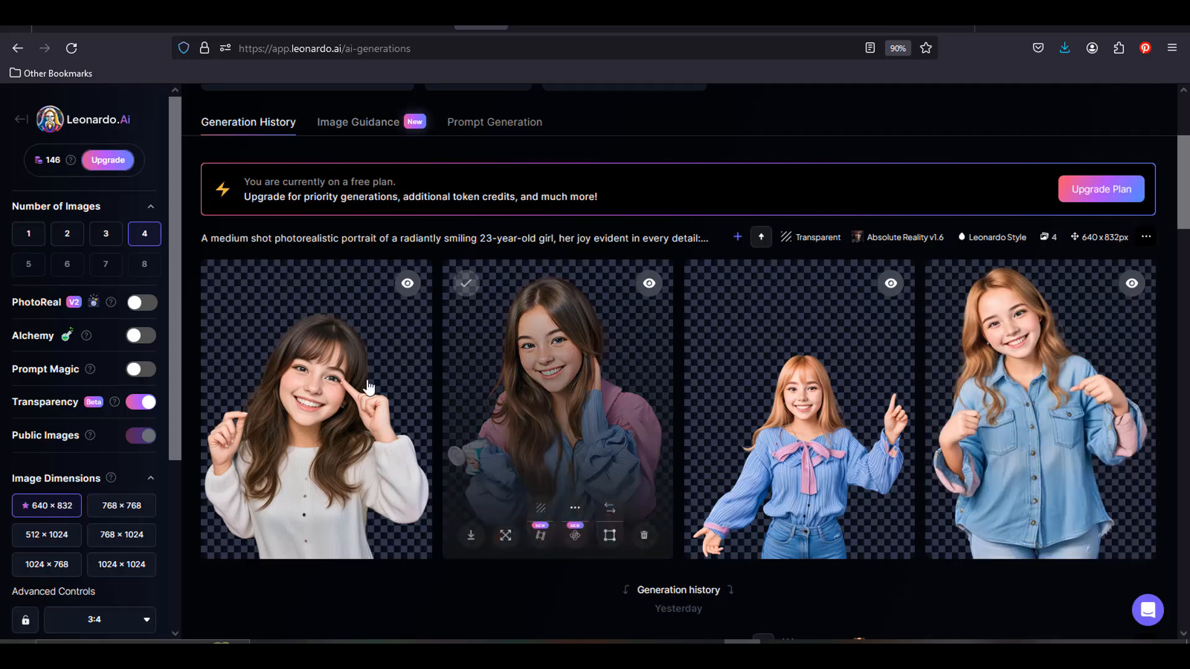
{"action": "left_click", "coordinate": [369, 387]}
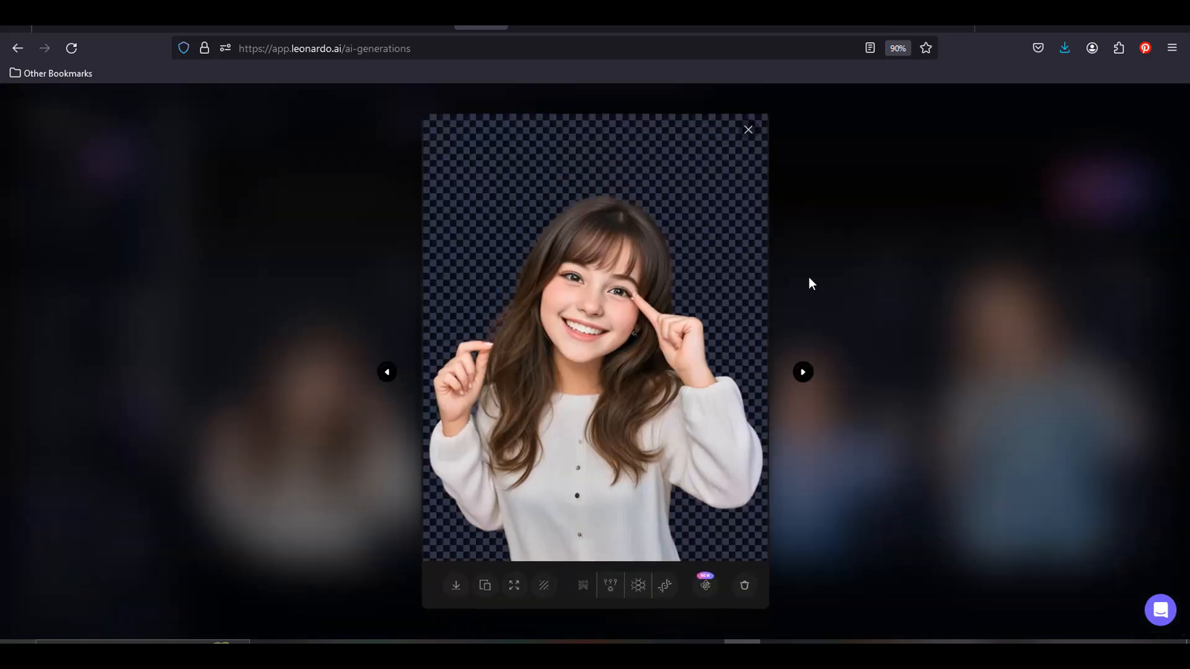
{"action": "left_click", "coordinate": [802, 374]}
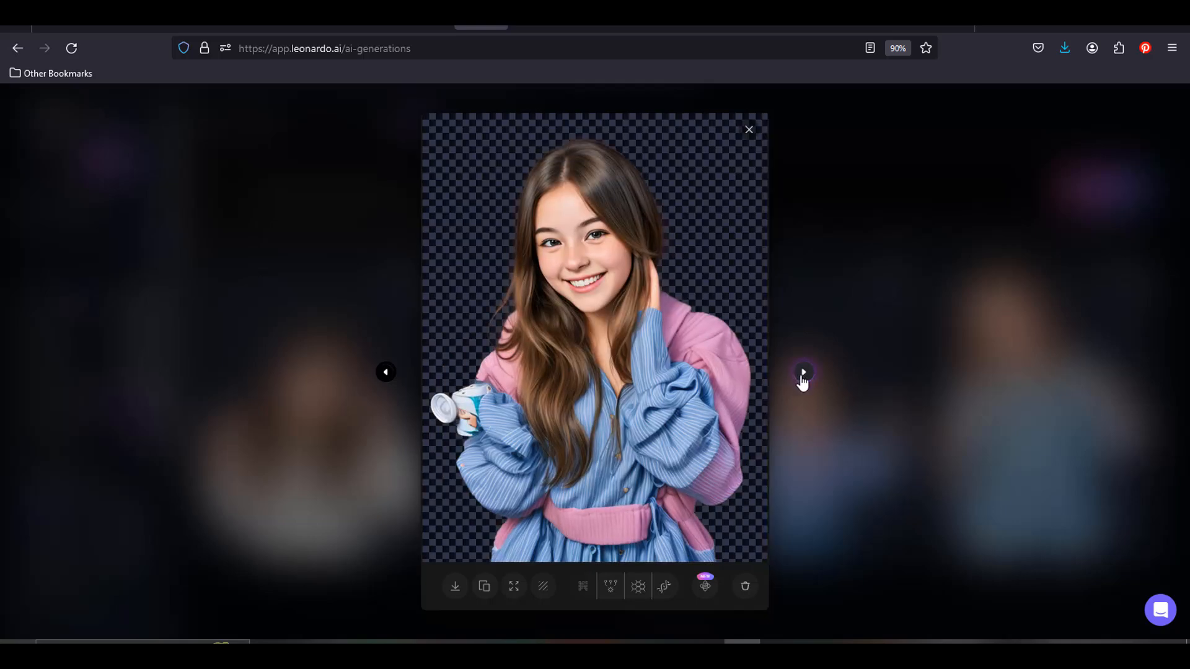
{"action": "left_click", "coordinate": [802, 377]}
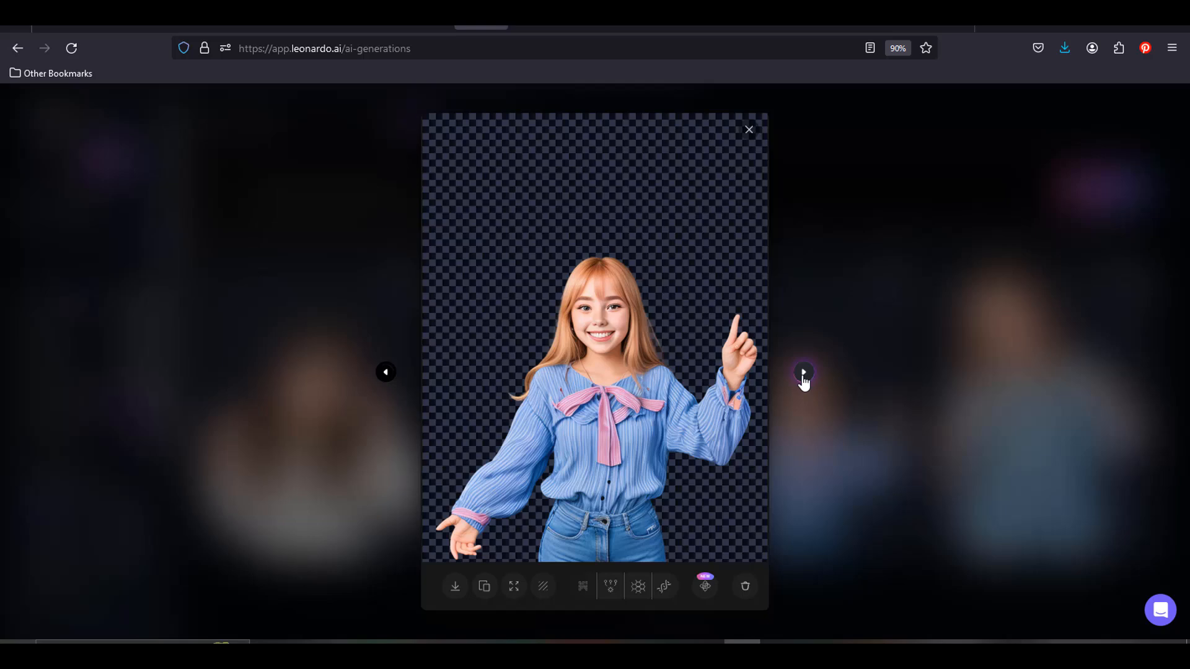
{"action": "left_click", "coordinate": [809, 379]}
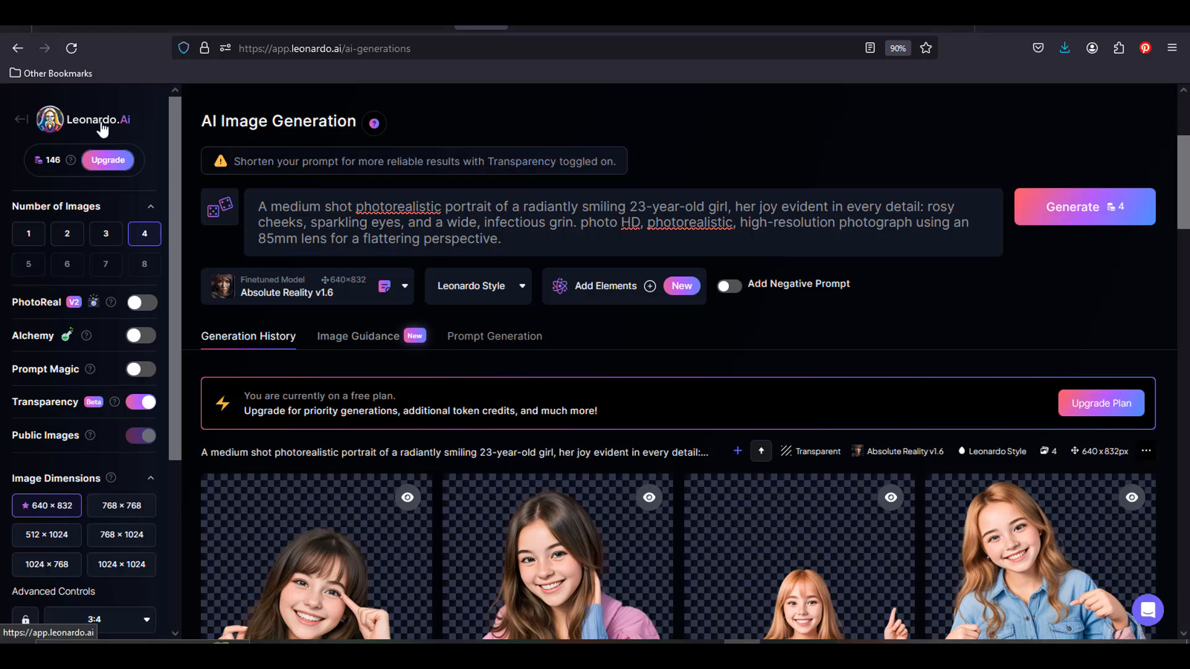
- Open the Universal Upscaler from the home page, read its introduction and continue to the workspace
{"action": "left_click", "coordinate": [102, 124]}
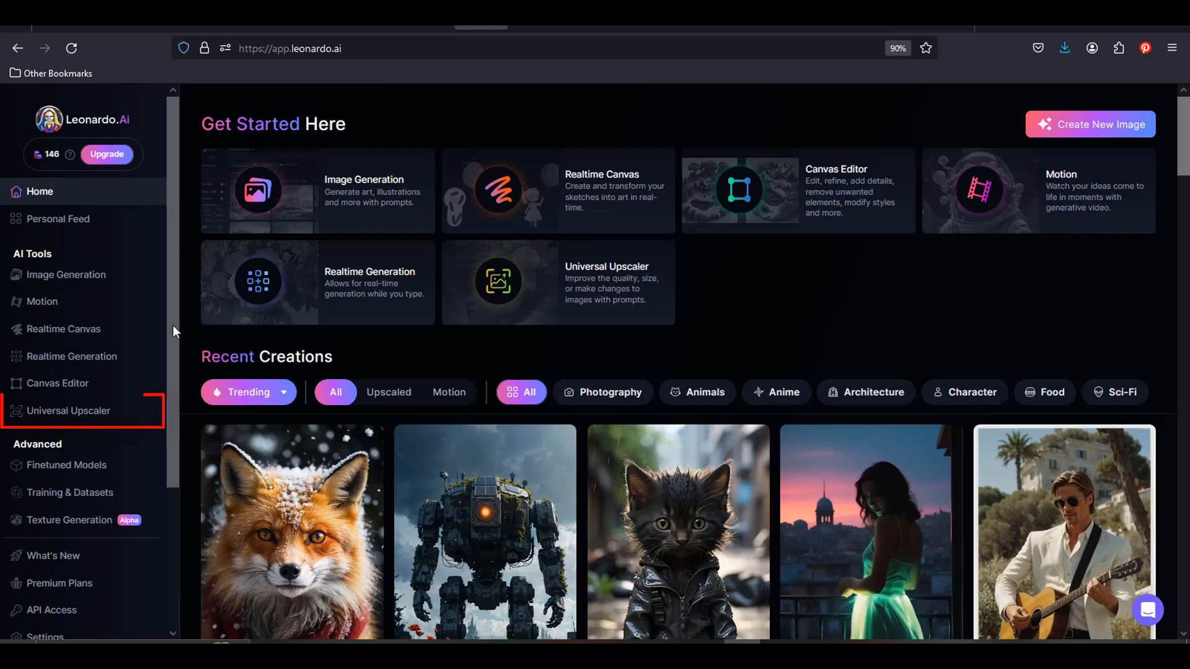
{"action": "left_click", "coordinate": [71, 414]}
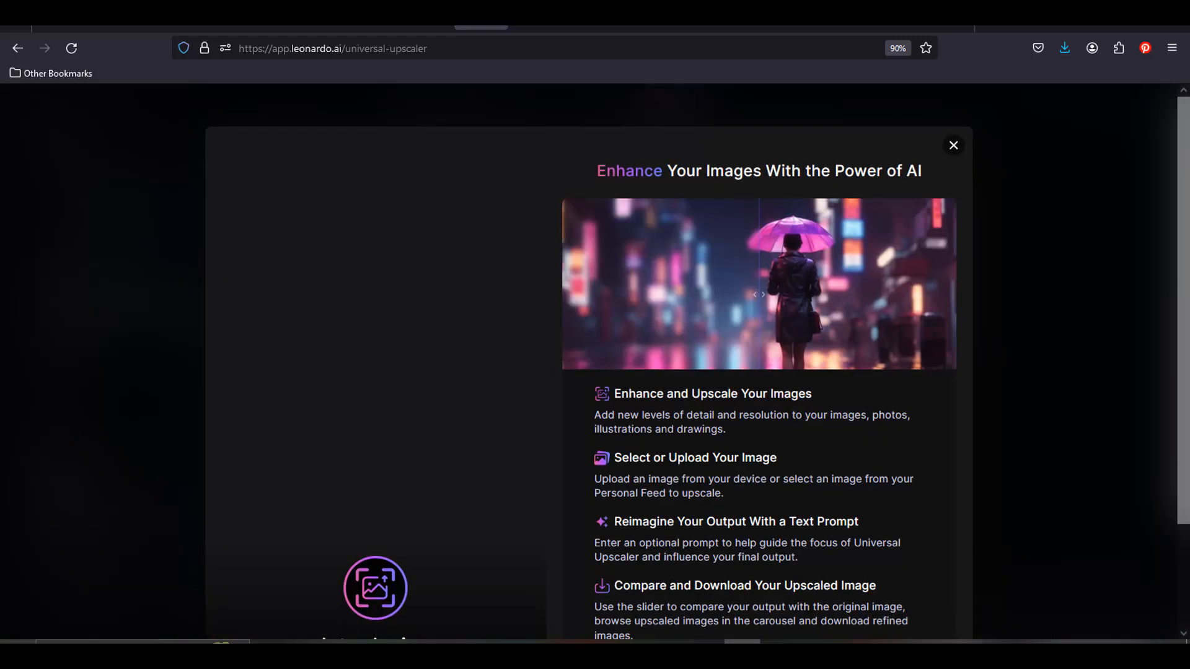
{"action": "scroll", "coordinate": [883, 355], "scroll_direction": "down", "scroll_amount": 2}
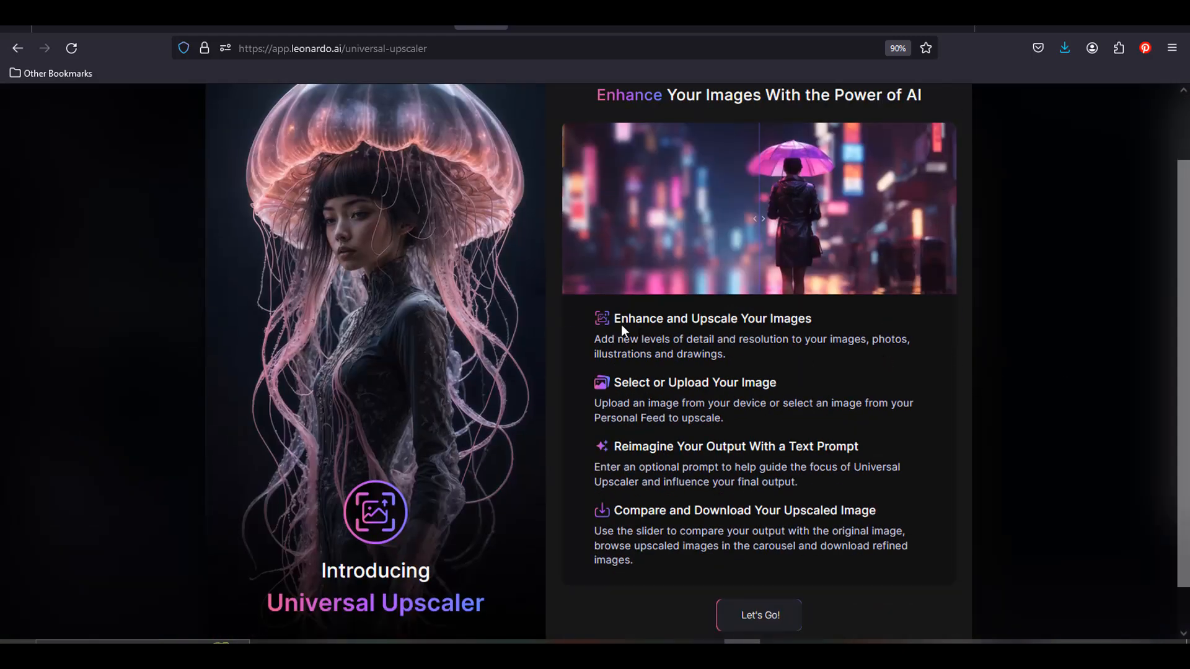
{"action": "scroll", "coordinate": [770, 579], "scroll_direction": "down", "scroll_amount": 1}
{"action": "left_click", "coordinate": [770, 579]}
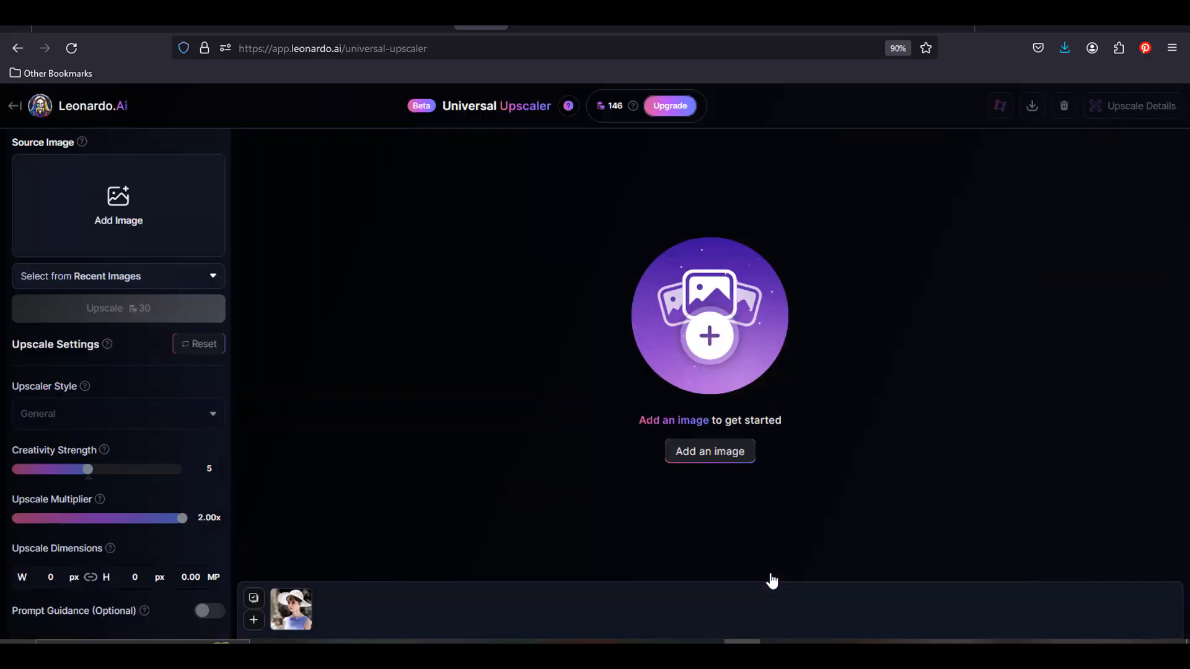
- Look through your generations, and upload the pink-hat portrait 2aab59747a269225e4be5b2d66f9b773.jpg from the pic folder as the source image
{"action": "left_click", "coordinate": [720, 461]}
{"action": "left_click", "coordinate": [332, 174]}
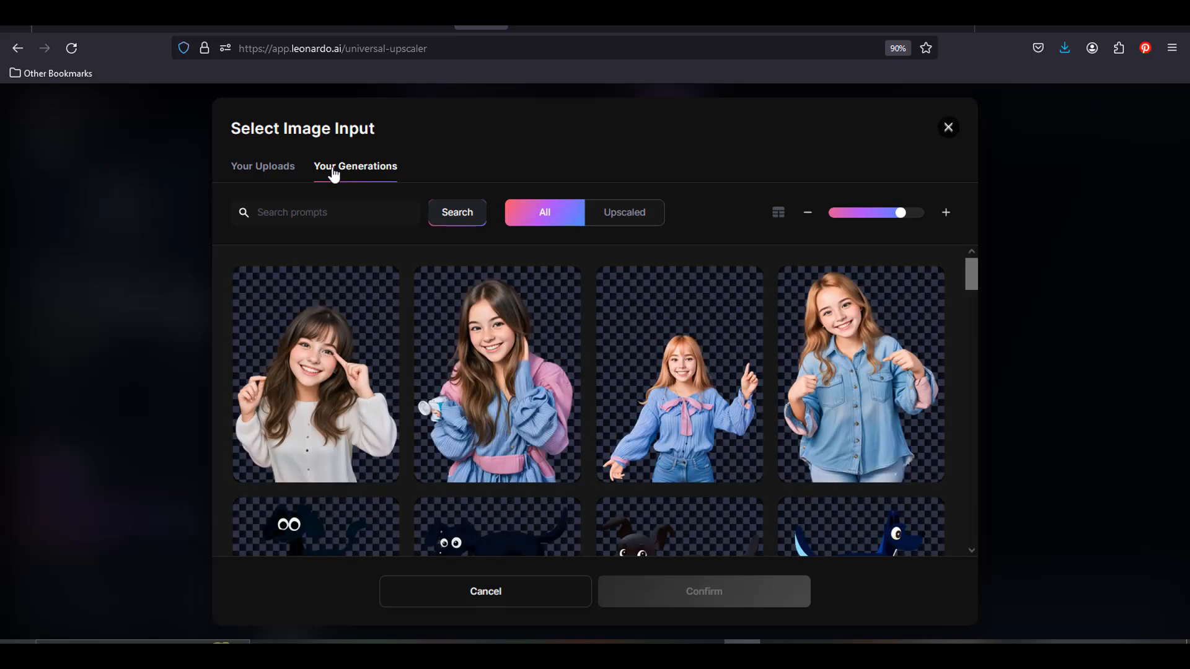
{"action": "scroll", "coordinate": [723, 390], "scroll_direction": "down", "scroll_amount": 6}
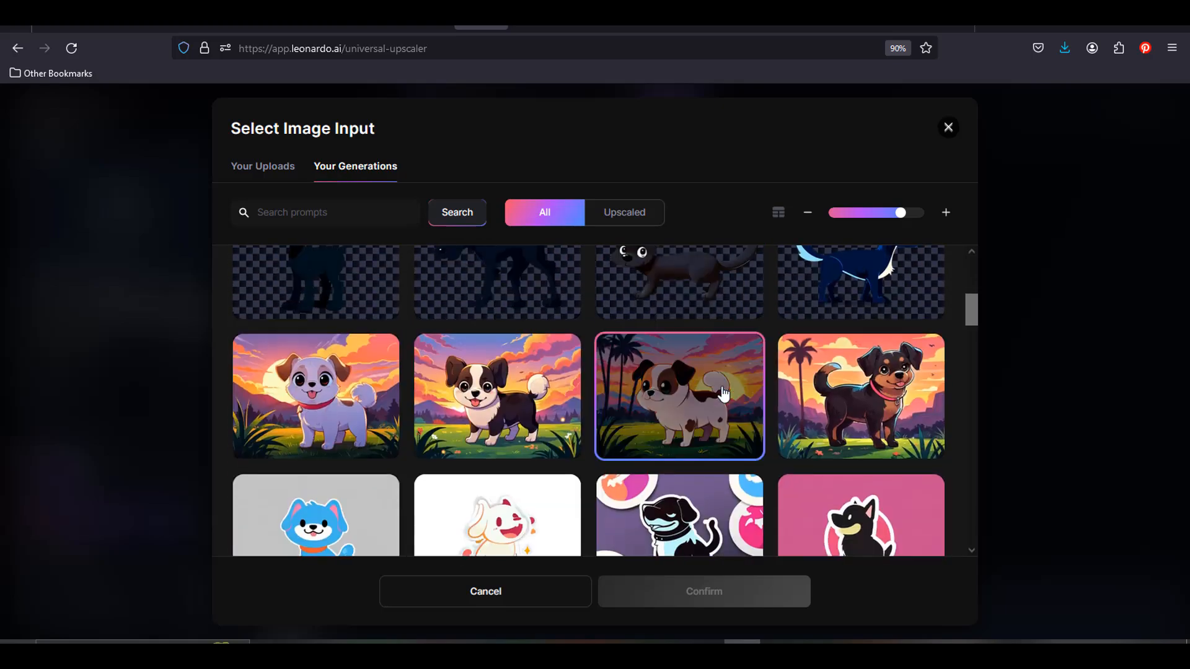
{"action": "scroll", "coordinate": [682, 366], "scroll_direction": "up", "scroll_amount": 6}
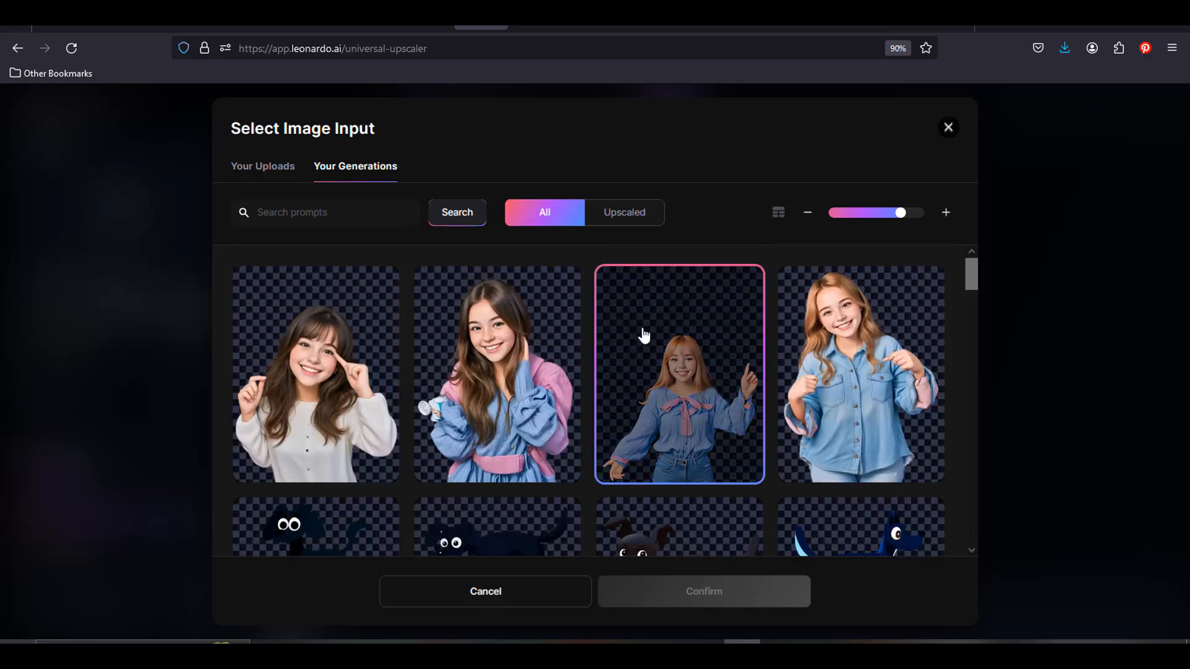
{"action": "left_click", "coordinate": [268, 166]}
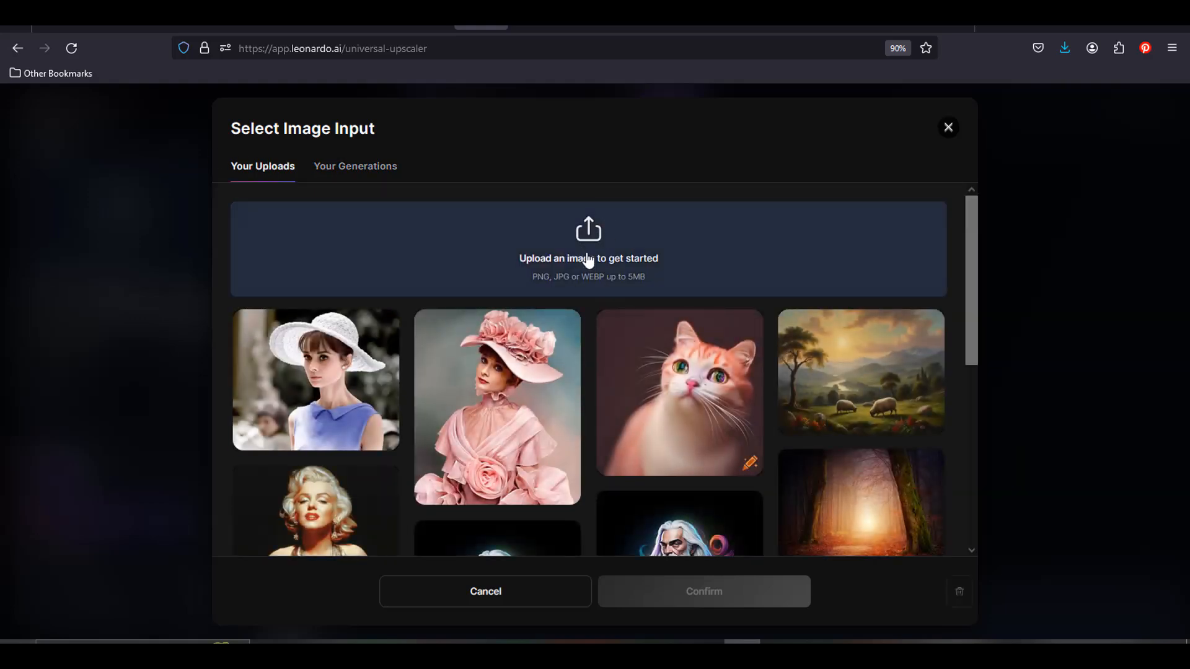
{"action": "left_click", "coordinate": [588, 260]}
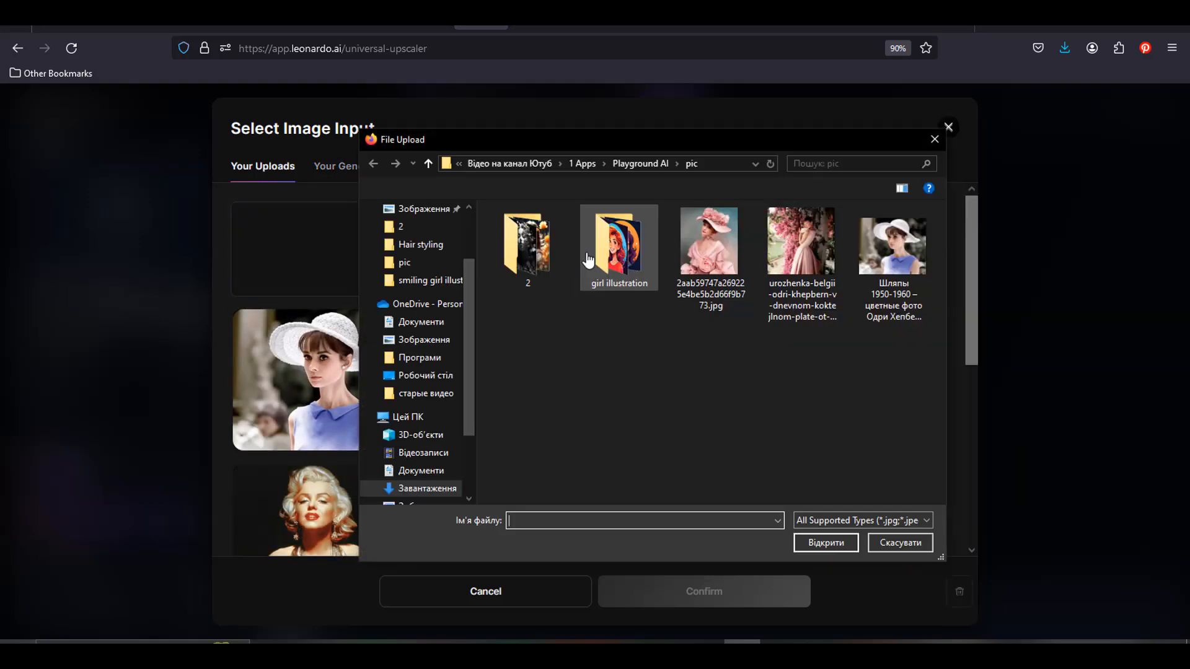
{"action": "left_click", "coordinate": [710, 252]}
{"action": "left_click", "coordinate": [828, 544]}
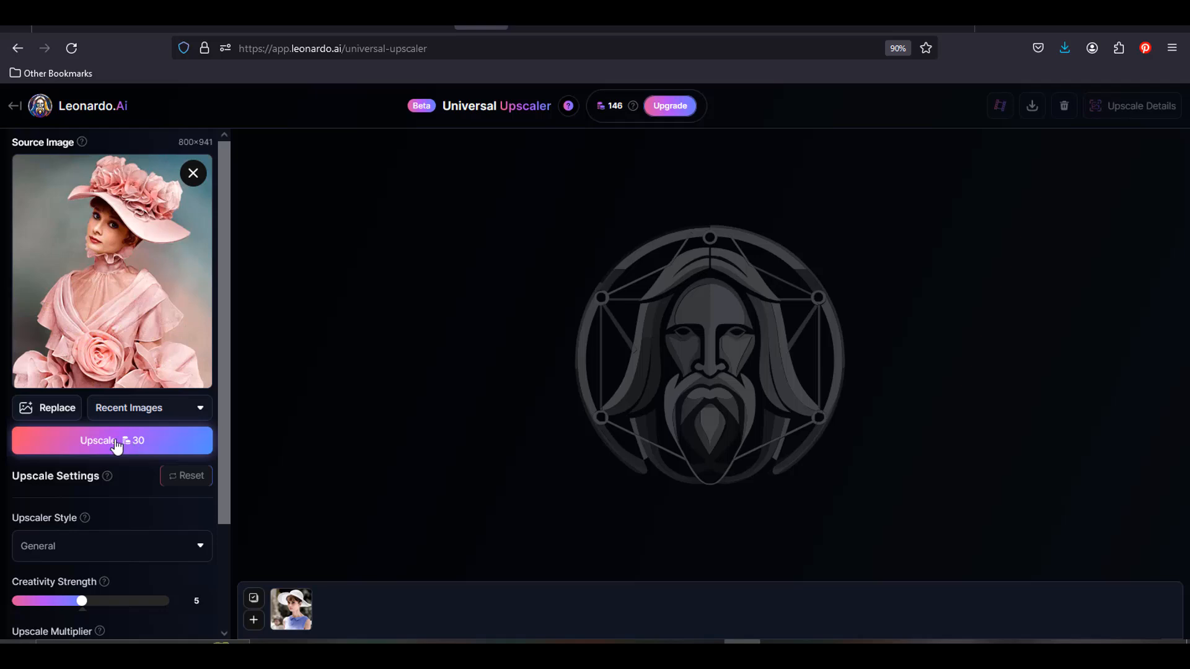
- Upscale the pink-hat portrait with the General style and creativity strength 5, compare it with the original, and download the result
{"action": "left_click", "coordinate": [117, 445]}
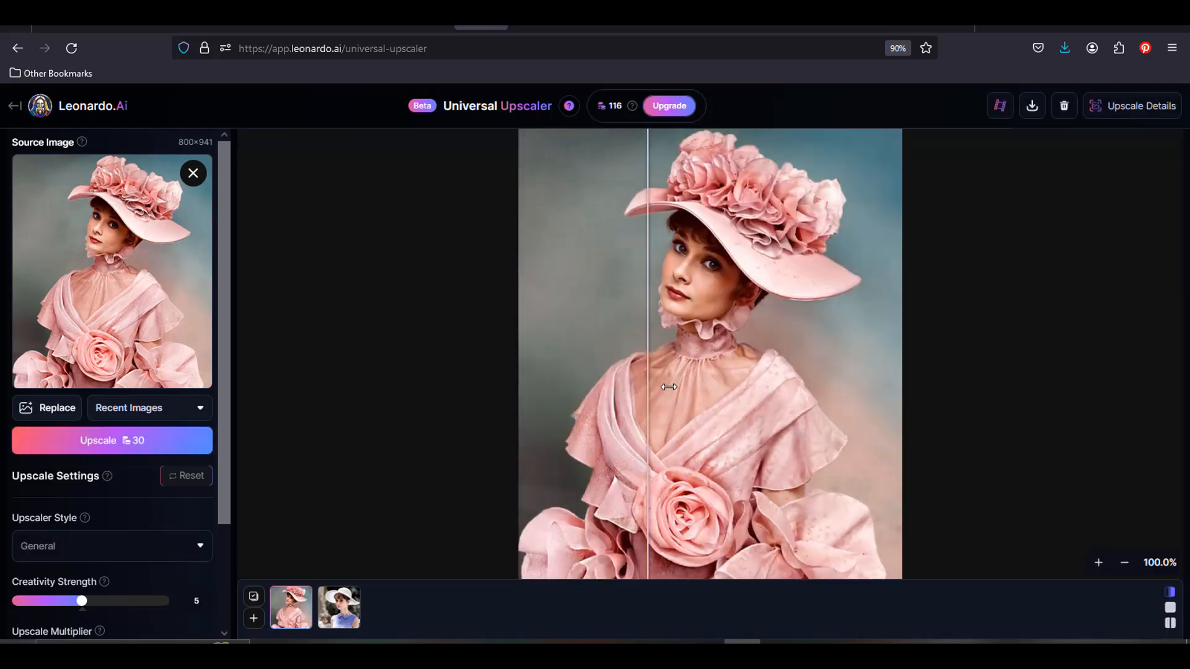
{"action": "left_click_drag", "start_coordinate": [645, 384], "coordinate": [872, 248]}
{"action": "left_click", "coordinate": [1032, 105]}
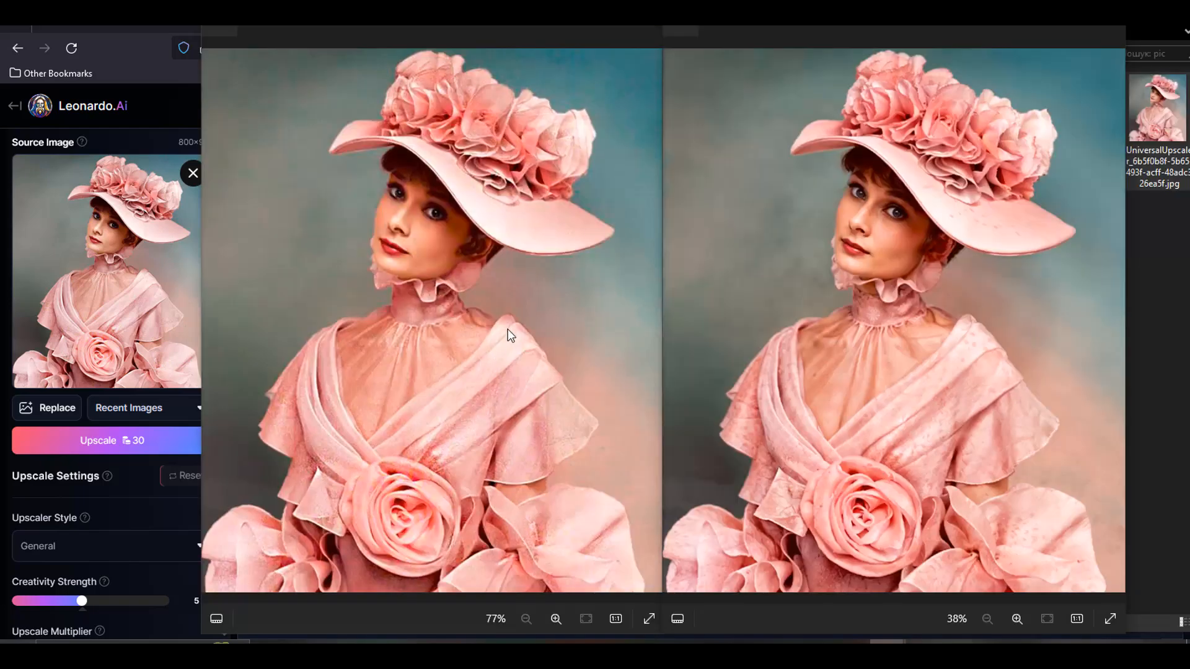
- Compare the original and upscaled pink-hat portraits side by side, examining the face, hat and collar at matching magnification
{"action": "left_click", "coordinate": [556, 618]}
{"action": "left_click", "coordinate": [556, 619]}
{"action": "left_click", "coordinate": [556, 619]}
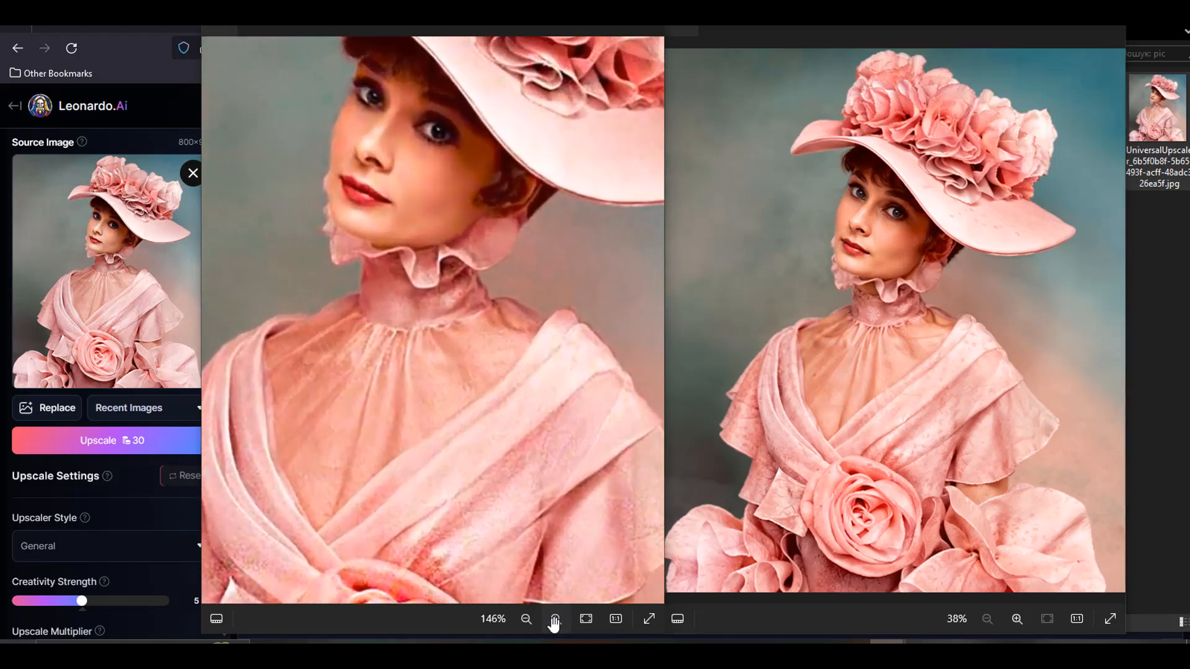
{"action": "left_click", "coordinate": [556, 619]}
{"action": "left_click_drag", "start_coordinate": [419, 255], "coordinate": [419, 273]}
{"action": "left_click", "coordinate": [1017, 619]}
{"action": "left_click", "coordinate": [1017, 619]}
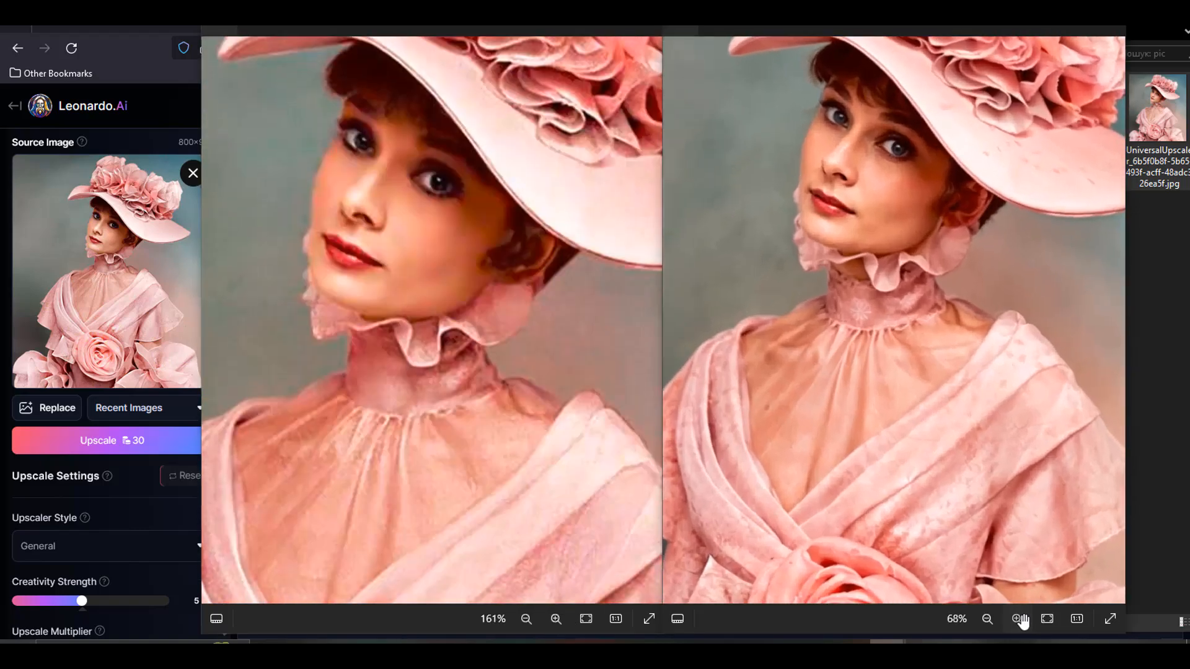
{"action": "left_click", "coordinate": [1018, 619]}
{"action": "left_click_drag", "start_coordinate": [968, 232], "coordinate": [961, 299]}
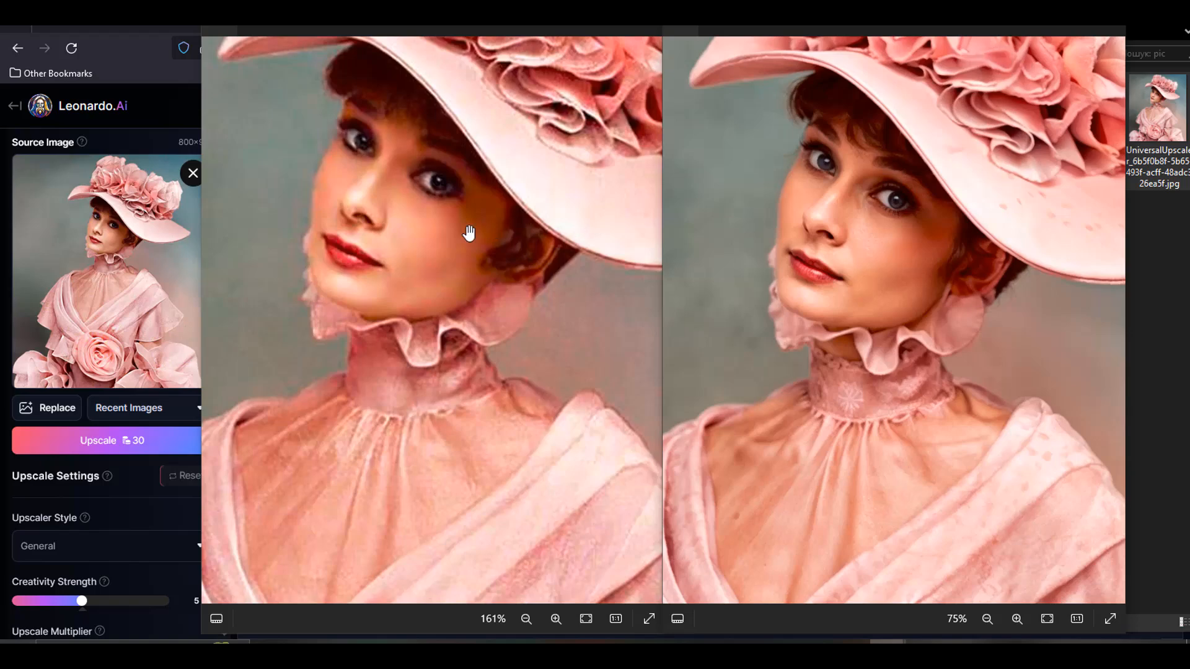
{"action": "left_click_drag", "start_coordinate": [468, 233], "coordinate": [473, 287]}
{"action": "left_click_drag", "start_coordinate": [826, 196], "coordinate": [831, 250]}
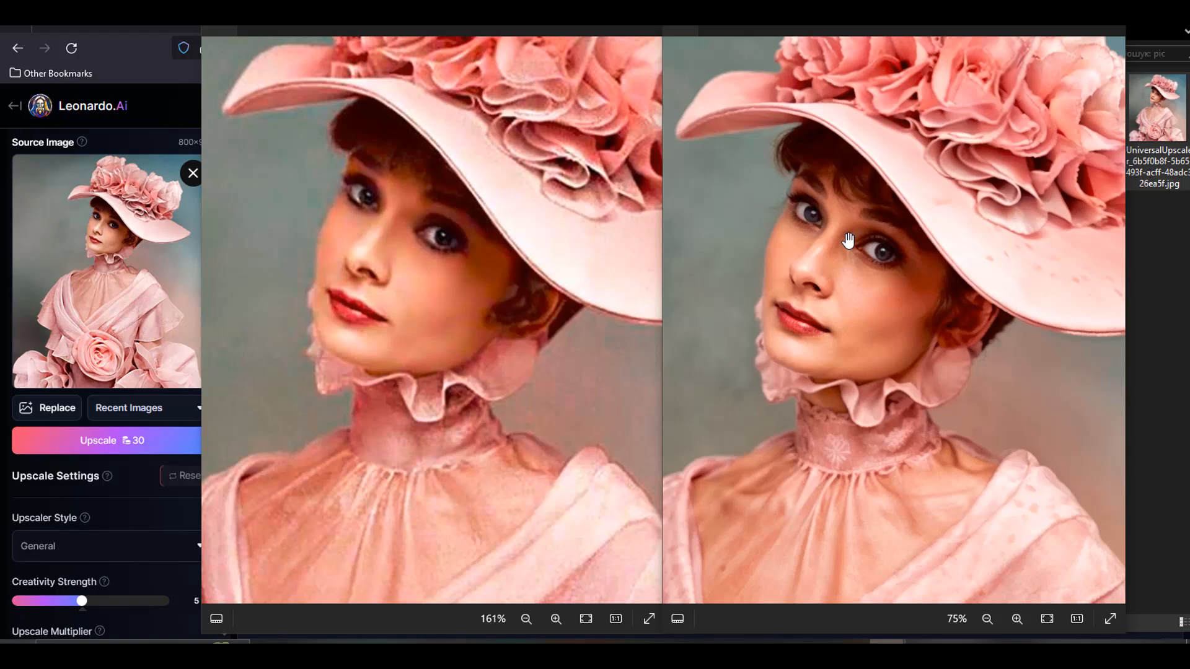
{"action": "scroll", "coordinate": [848, 241], "scroll_direction": "up", "scroll_amount": 2}
{"action": "left_click_drag", "start_coordinate": [489, 308], "coordinate": [489, 322]}
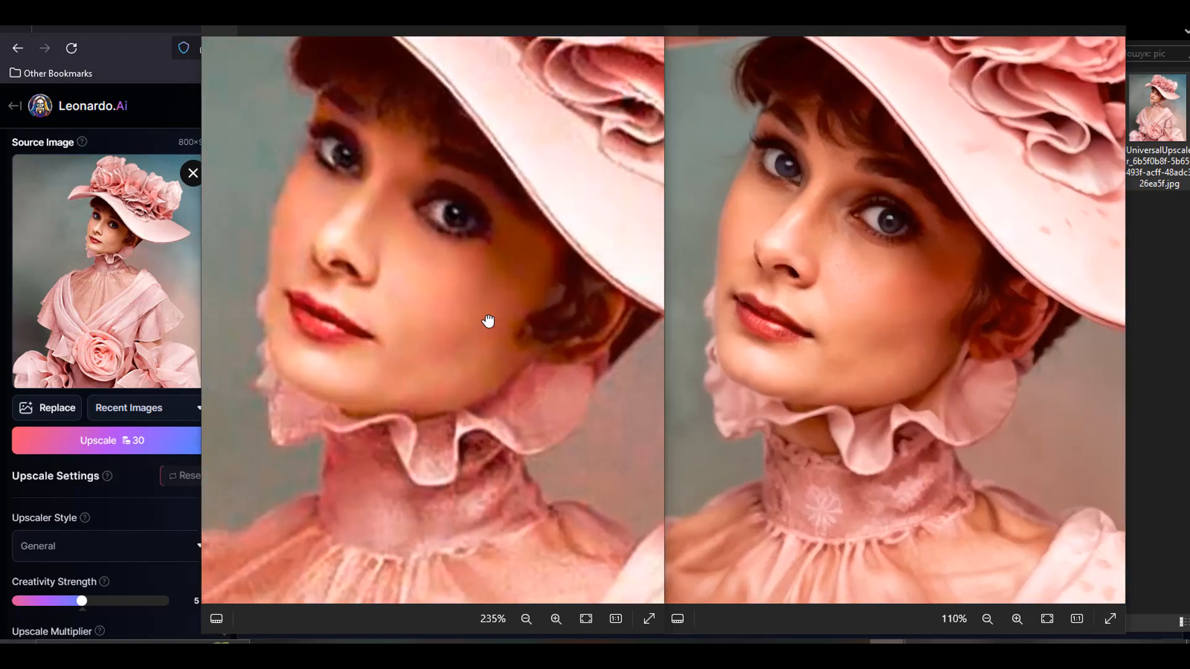
{"action": "left_click_drag", "start_coordinate": [869, 329], "coordinate": [880, 330]}
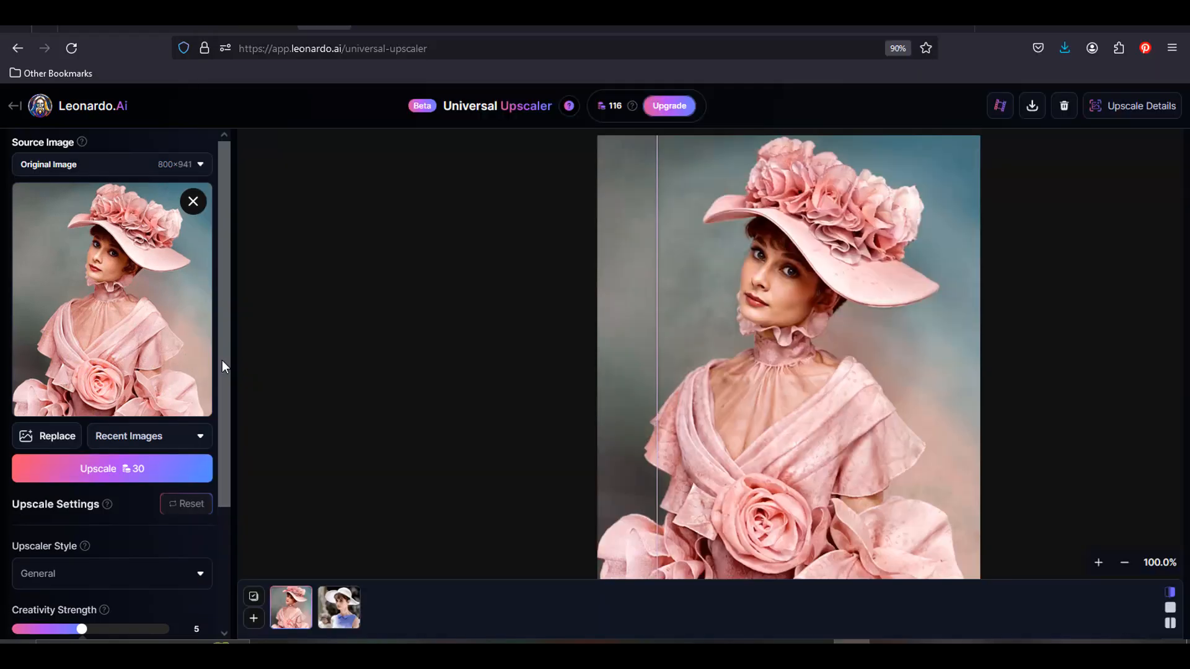
- Review the upscale settings and the available upscaler styles
{"action": "left_click_drag", "start_coordinate": [222, 349], "coordinate": [224, 389]}
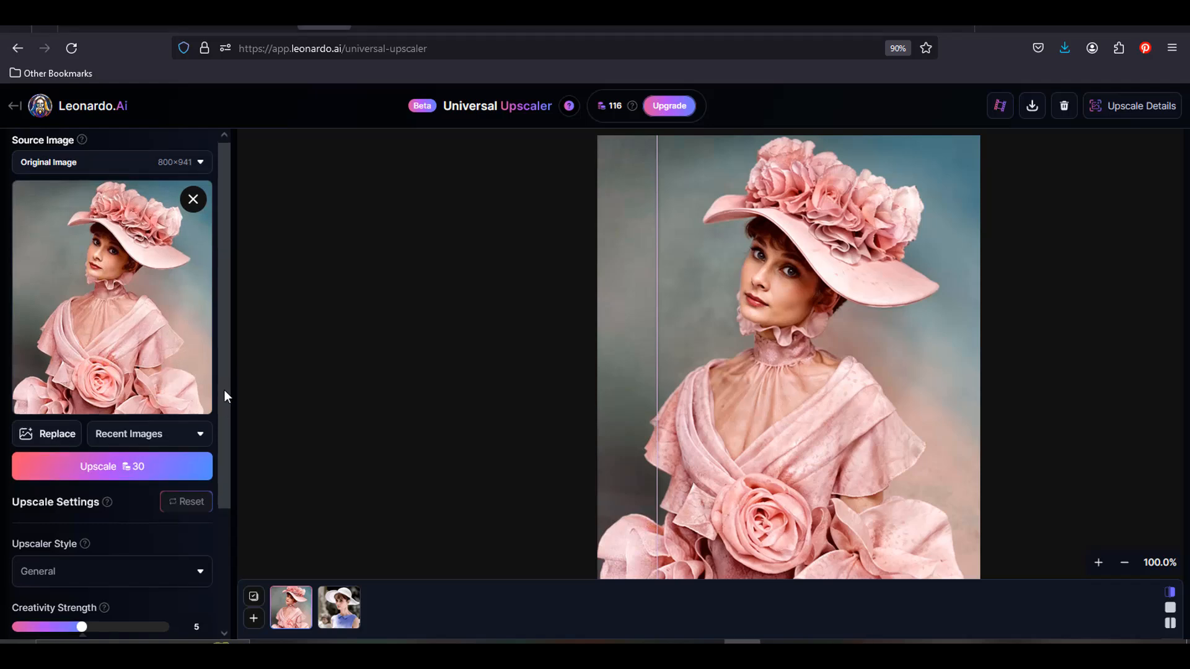
{"action": "scroll", "coordinate": [225, 392], "scroll_direction": "down", "scroll_amount": 3}
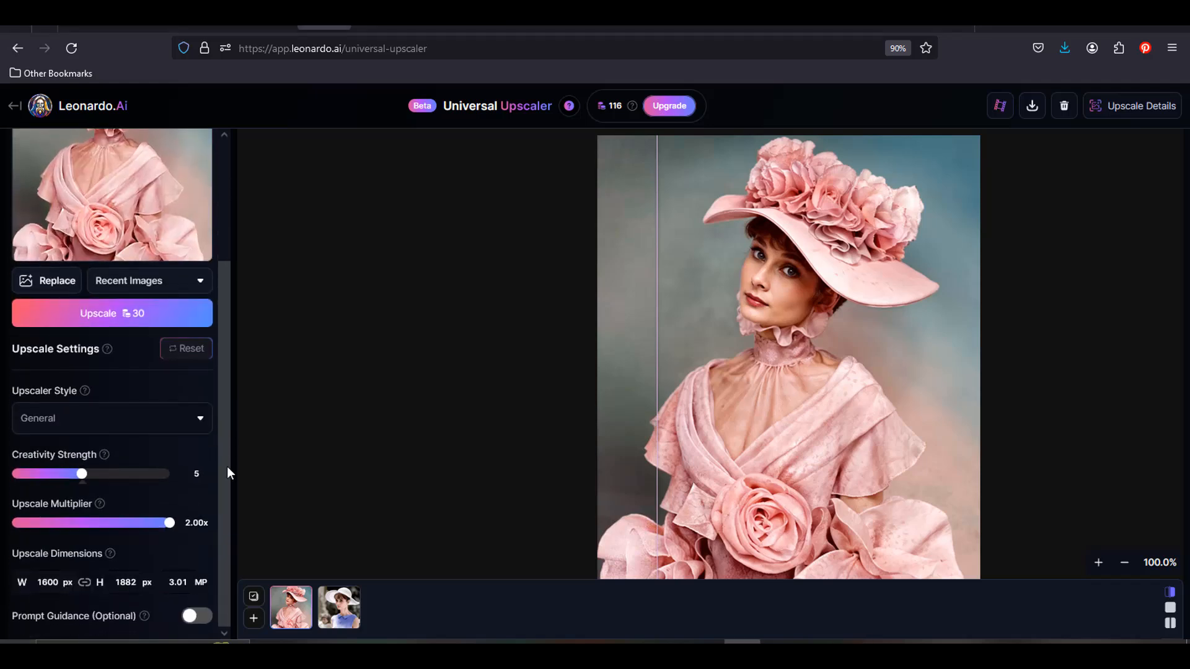
{"action": "left_click", "coordinate": [199, 425]}
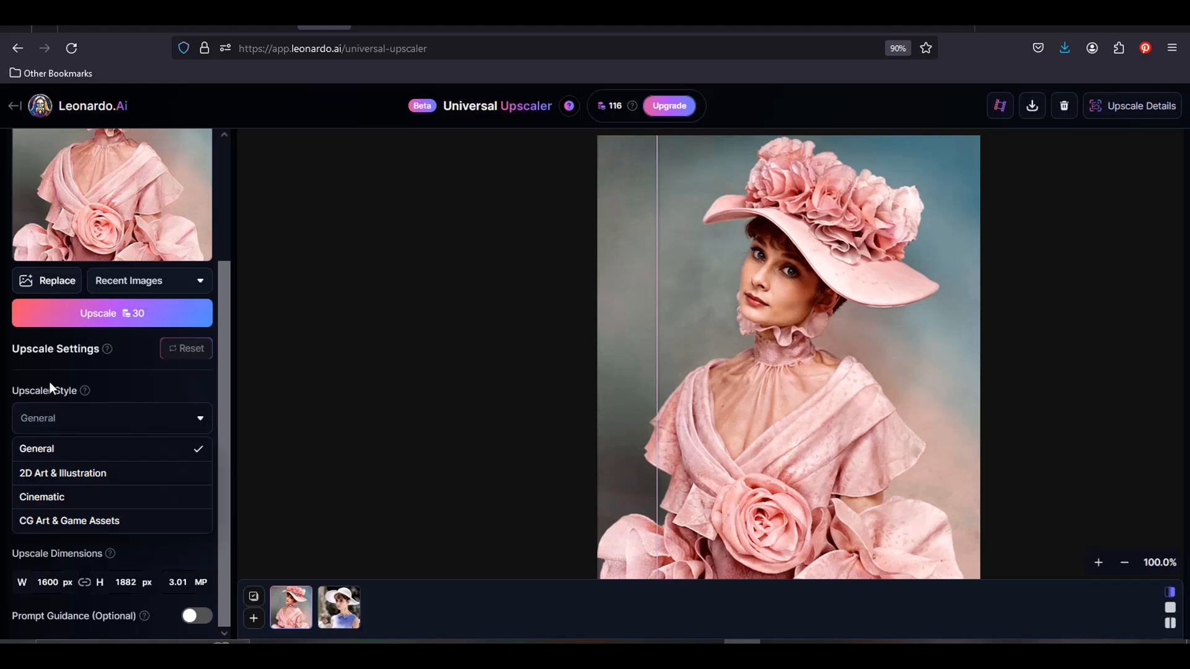
{"action": "left_click", "coordinate": [208, 426]}
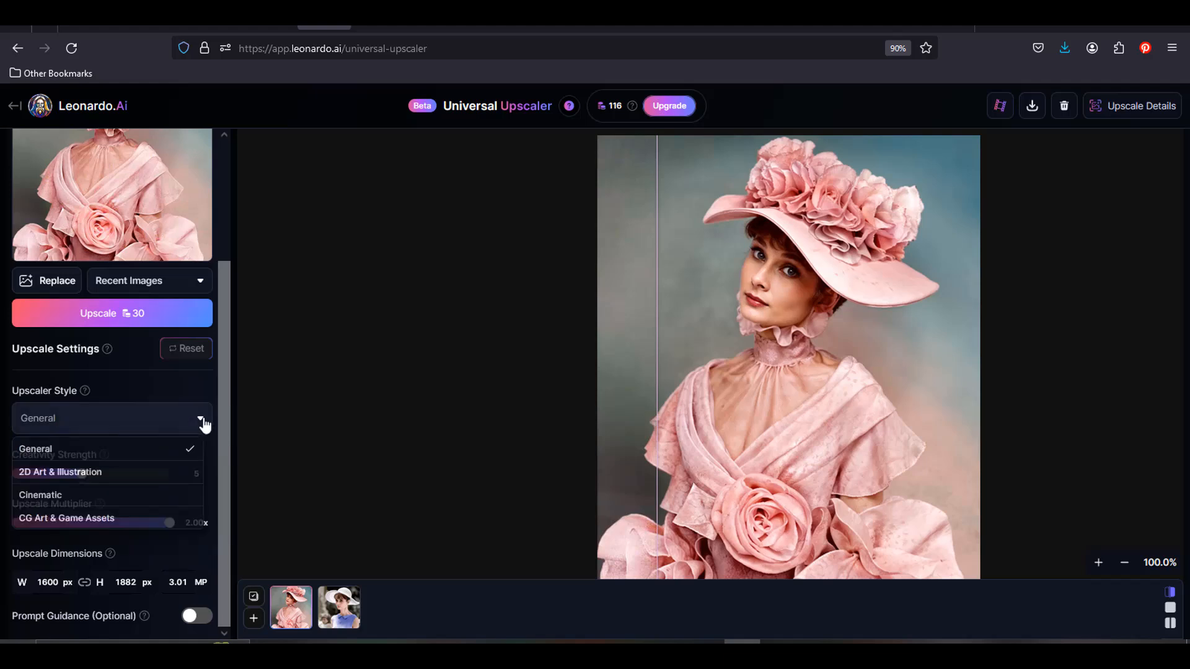
- Load the smiling long-haired girl in a grey top from your generations as the new source image
{"action": "left_click", "coordinate": [47, 282]}
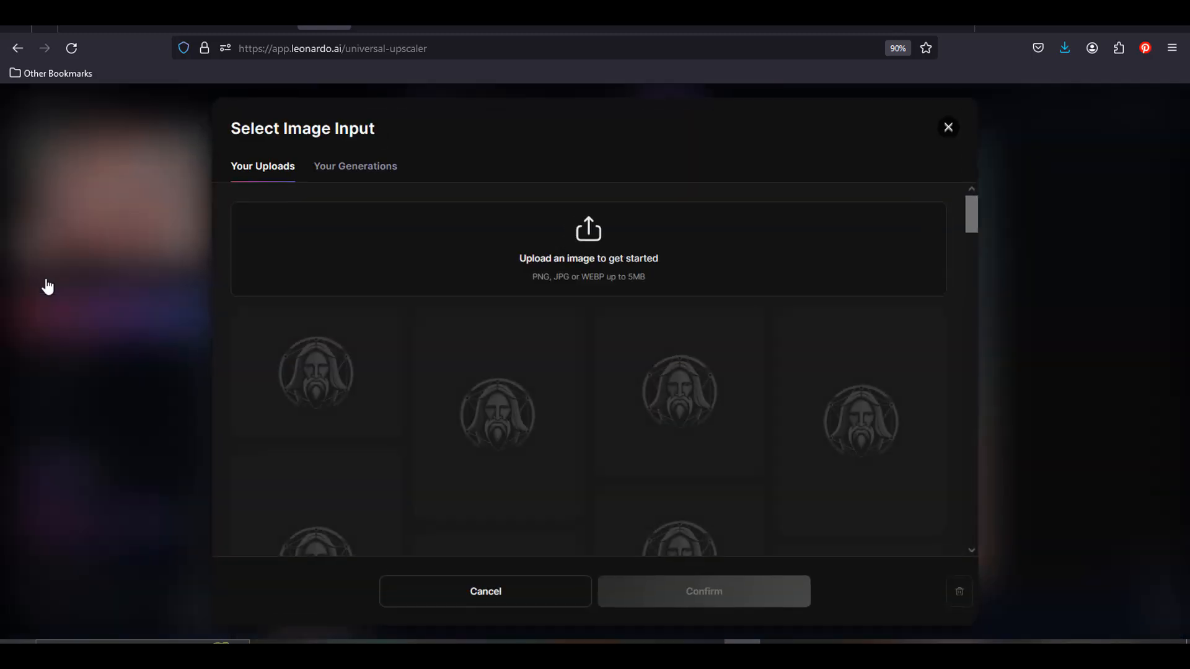
{"action": "key", "text": "Escape"}
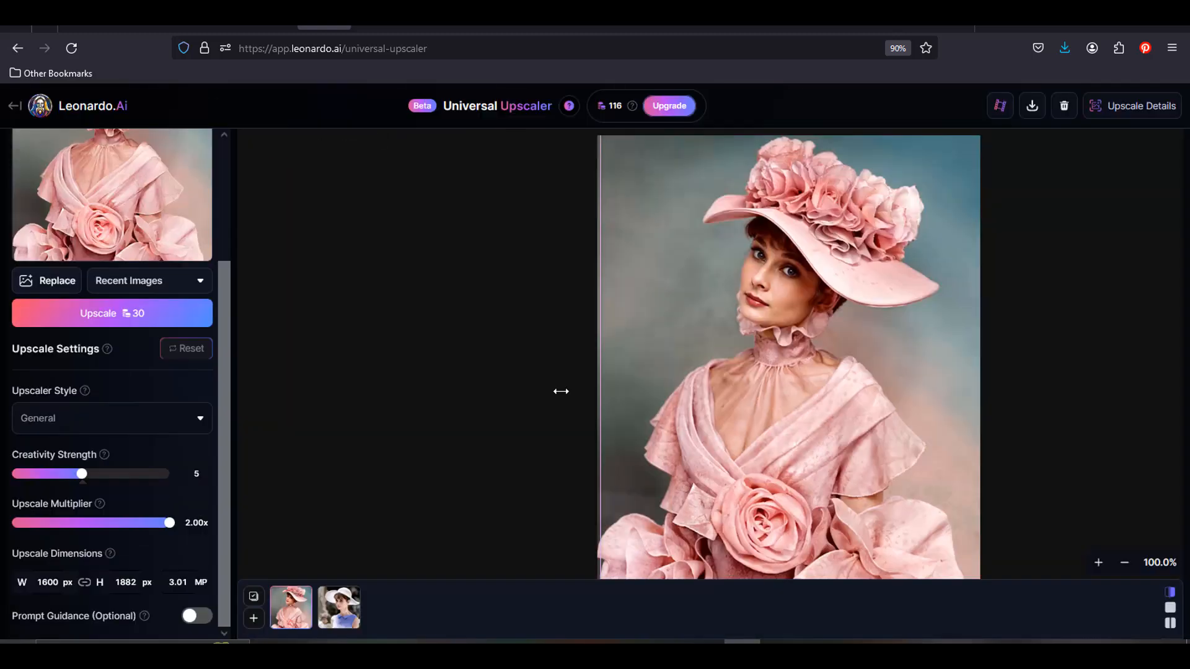
{"action": "left_click", "coordinate": [251, 622]}
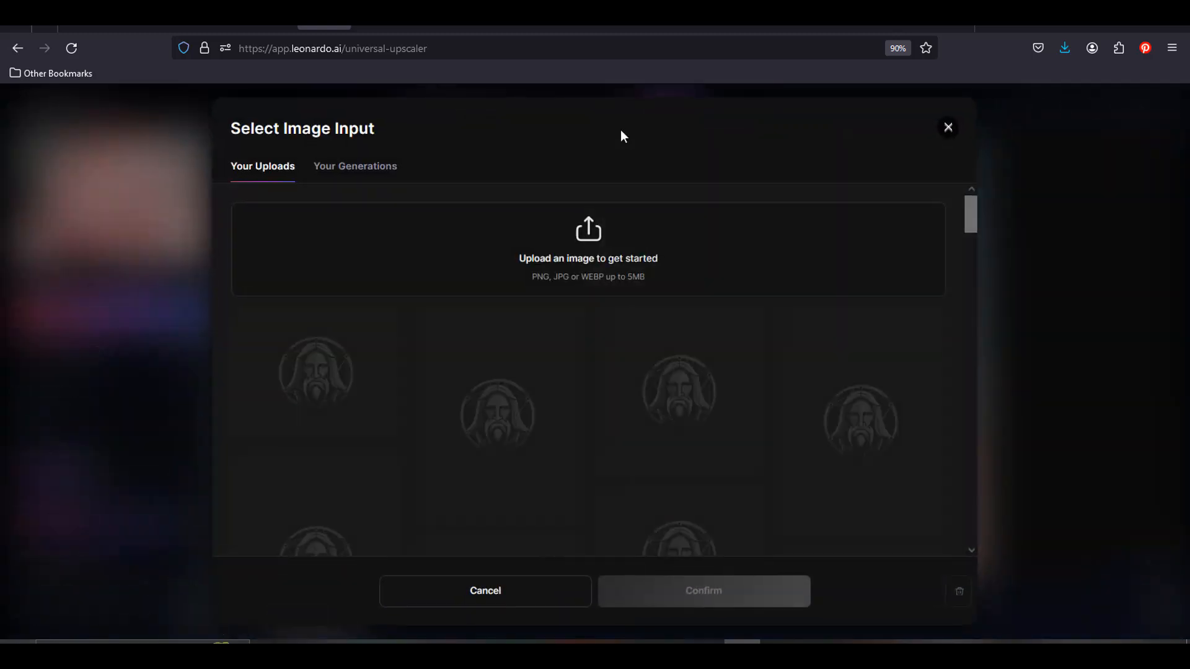
{"action": "left_click", "coordinate": [376, 171]}
{"action": "scroll", "coordinate": [897, 366], "scroll_direction": "down", "scroll_amount": 10}
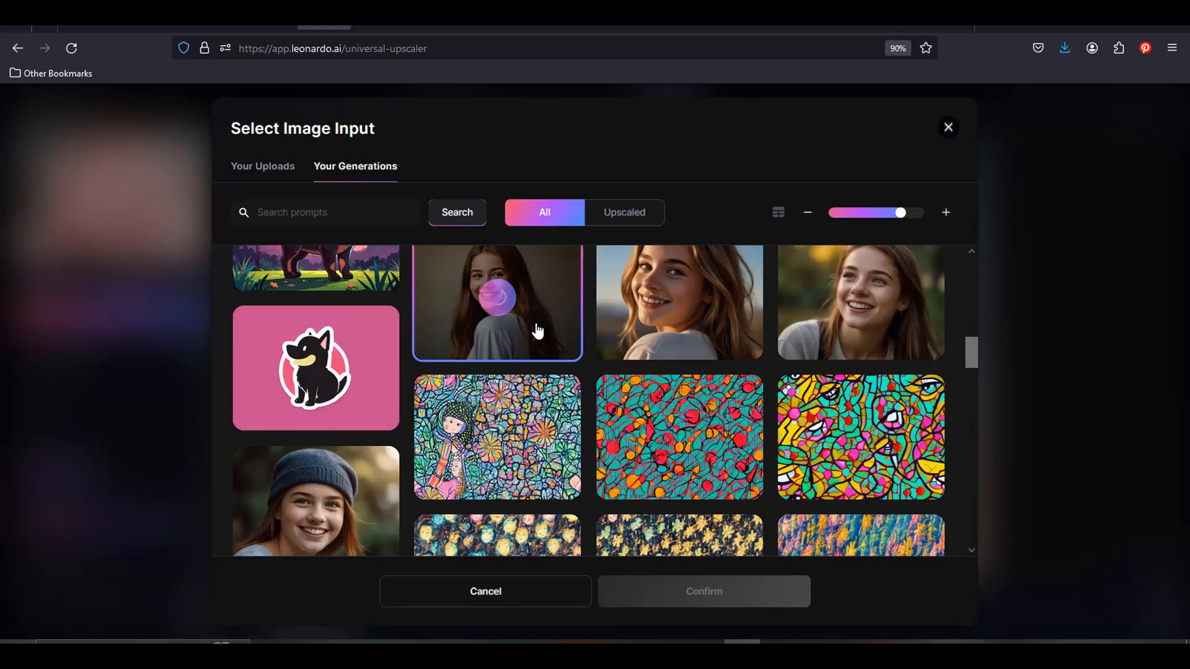
{"action": "left_click", "coordinate": [537, 330]}
{"action": "left_click", "coordinate": [712, 597]}
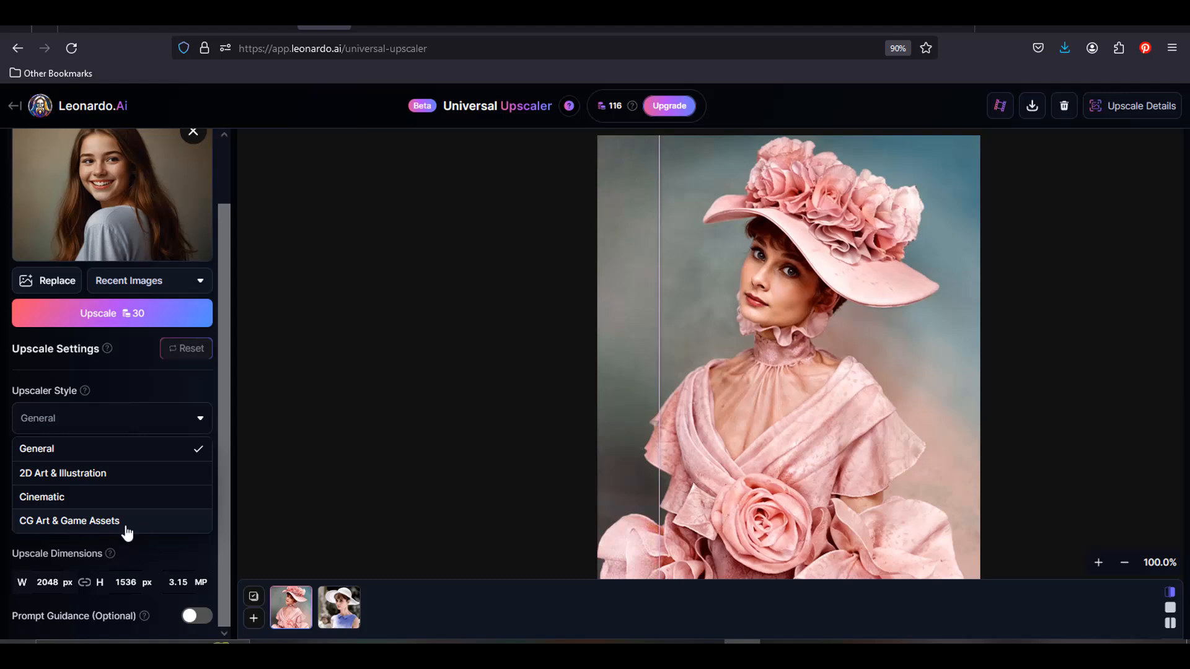
- Set the upscaler style to 2D Art & Illustration and add the prompt guidance "created with vibrant colors and bold outlines", copied from the Google Translate text
{"action": "left_click", "coordinate": [125, 484]}
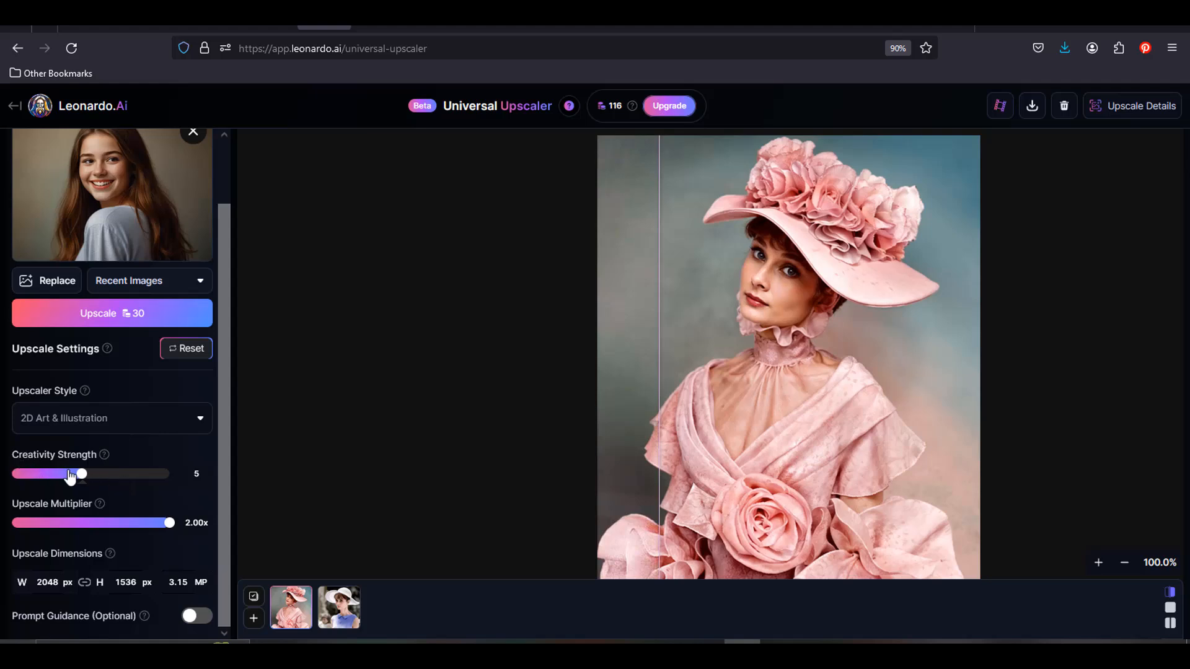
{"action": "mouse_move", "coordinate": [102, 457]}
{"action": "mouse_move", "coordinate": [143, 616]}
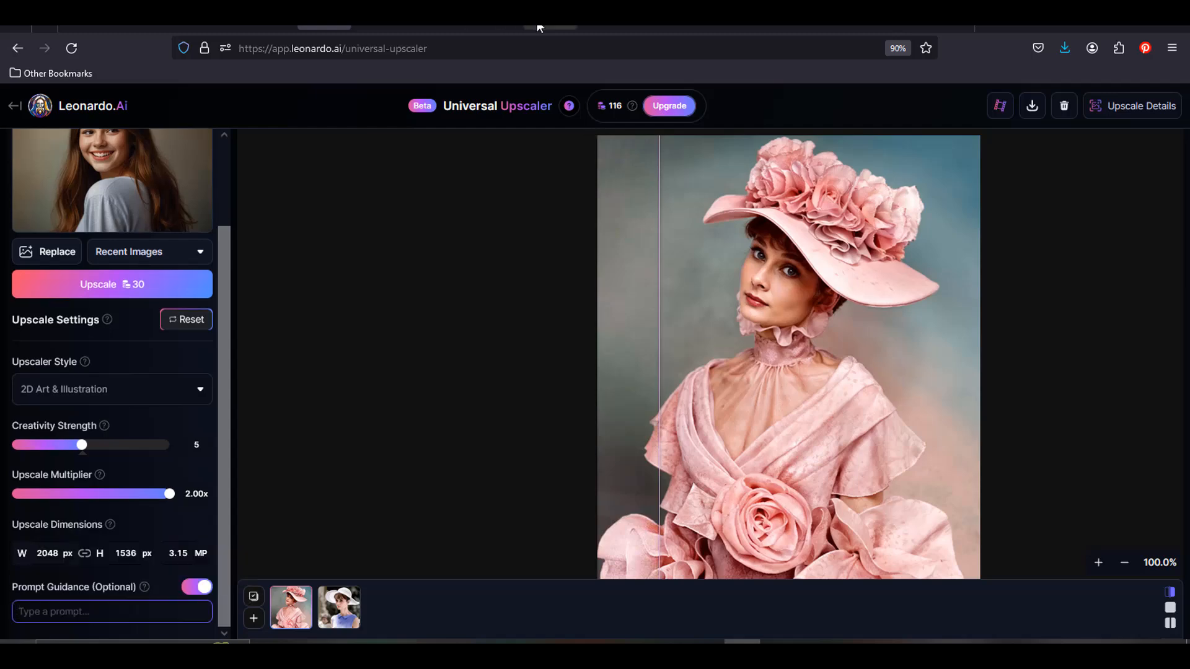
{"action": "left_click", "coordinate": [546, 27]}
{"action": "left_click_drag", "start_coordinate": [236, 300], "coordinate": [499, 298]}
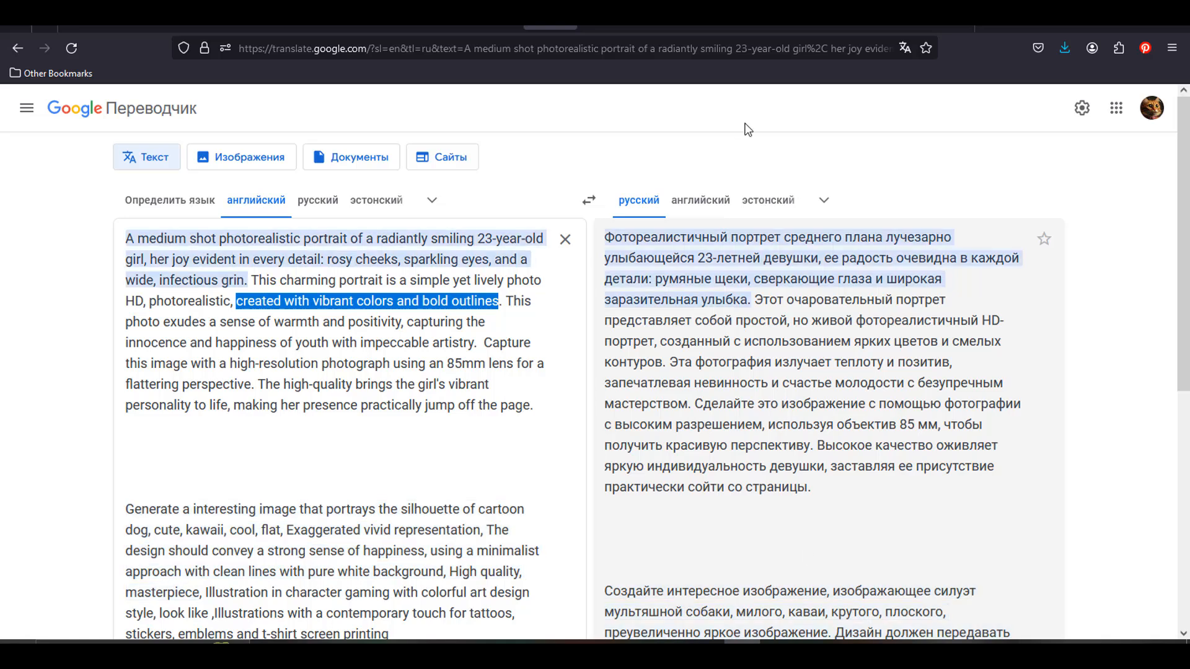
{"action": "type", "text": "created with vibrant colors and bold outlines"}
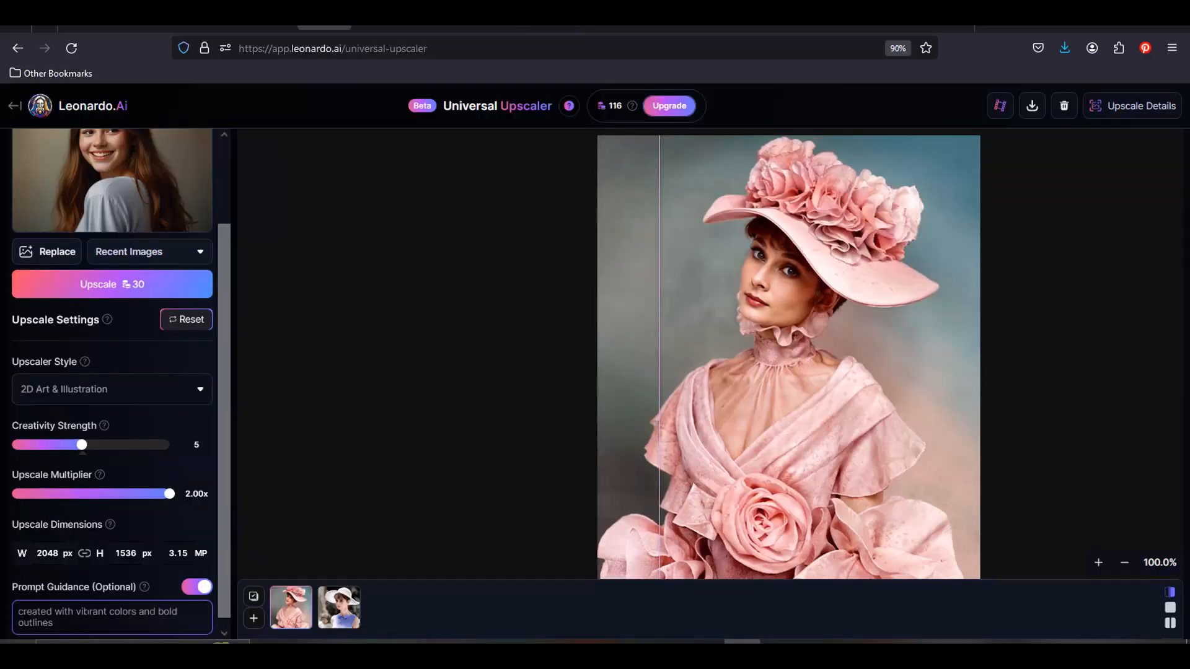
- Upscale the girl's portrait at creativity strength 5 and compare the result with the original
{"action": "scroll", "coordinate": [79, 345], "scroll_direction": "up", "scroll_amount": 3}
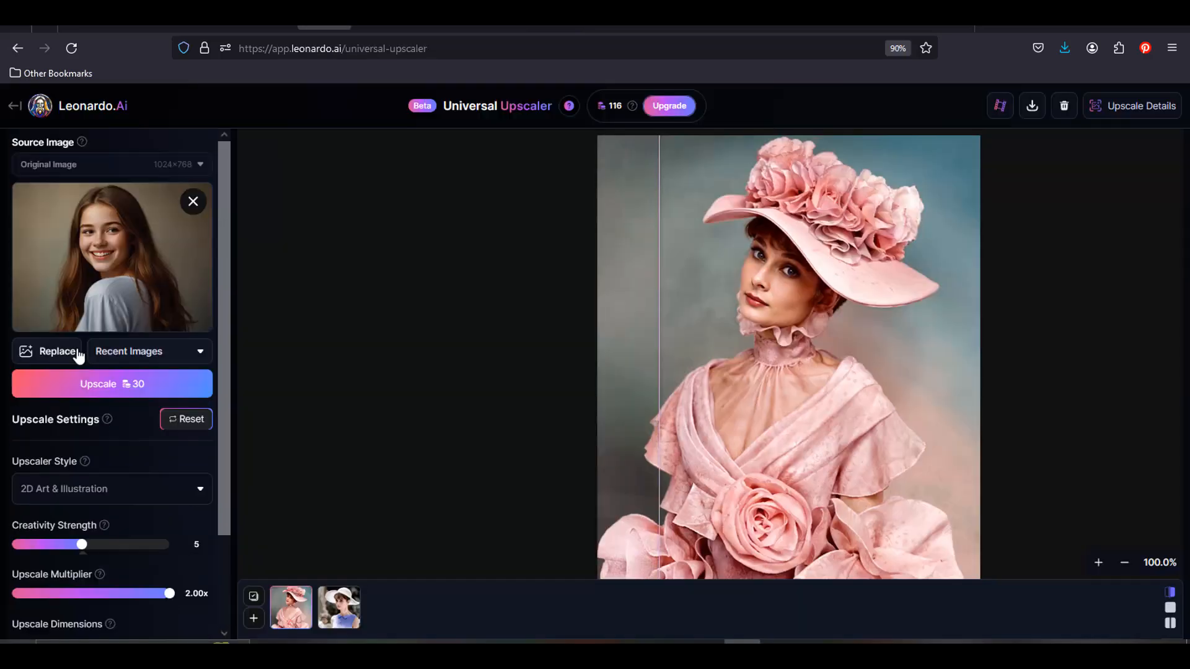
{"action": "left_click", "coordinate": [126, 397]}
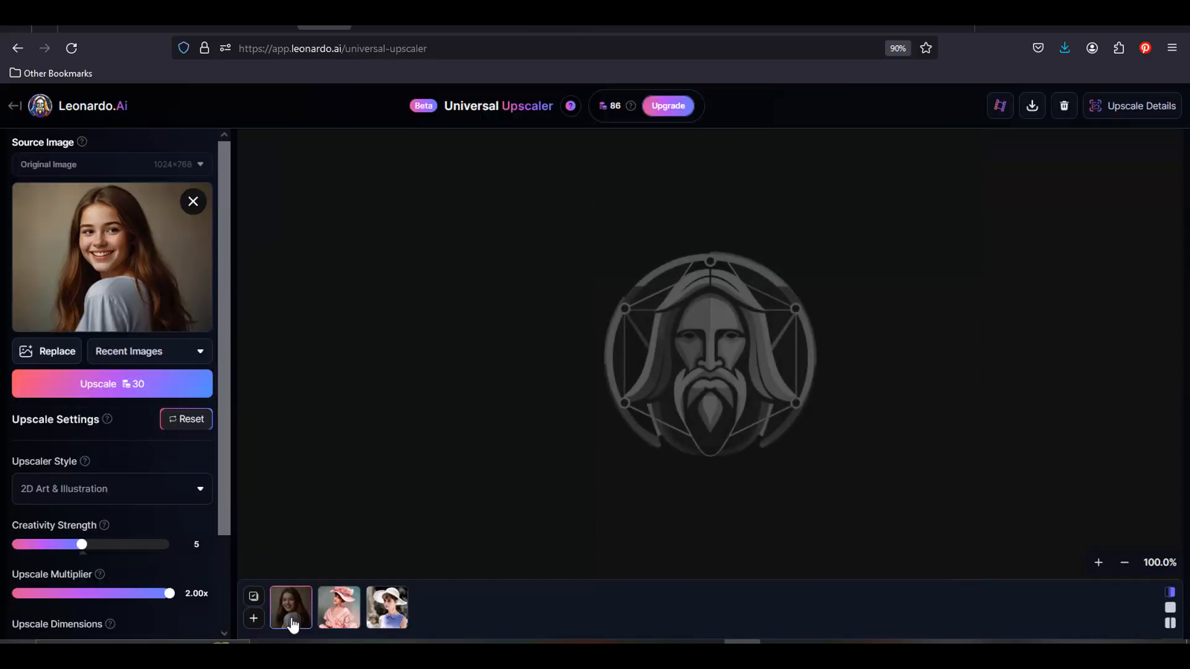
{"action": "left_click_drag", "start_coordinate": [866, 414], "coordinate": [398, 384]}
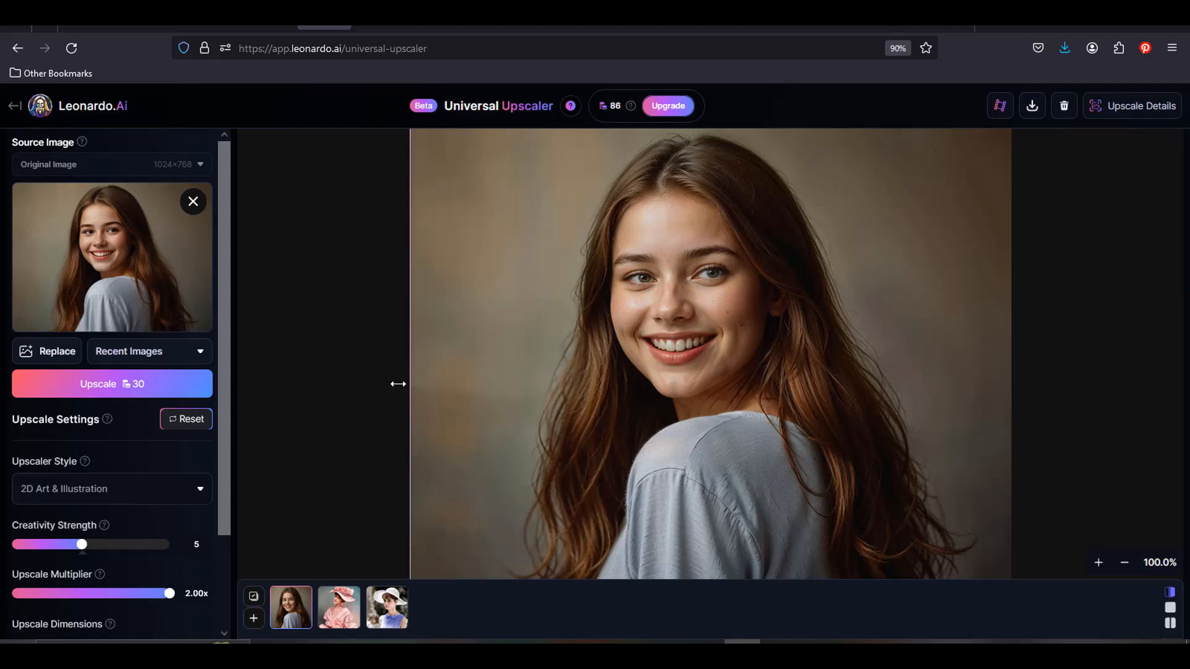
- Raise the creativity strength to 8, keeping the 2D Art & Illustration style, and upscale the portrait again
{"action": "scroll", "coordinate": [196, 439], "scroll_direction": "down", "scroll_amount": 2}
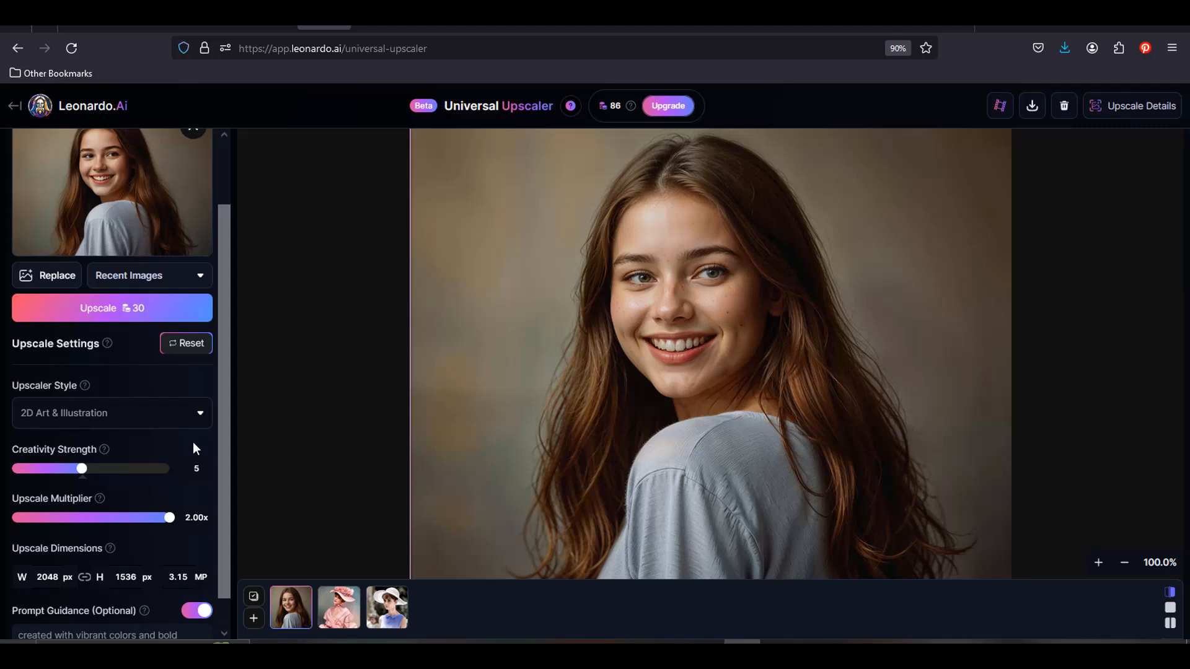
{"action": "left_click", "coordinate": [199, 413]}
{"action": "left_click", "coordinate": [200, 415]}
{"action": "left_click_drag", "start_coordinate": [86, 479], "coordinate": [132, 481]}
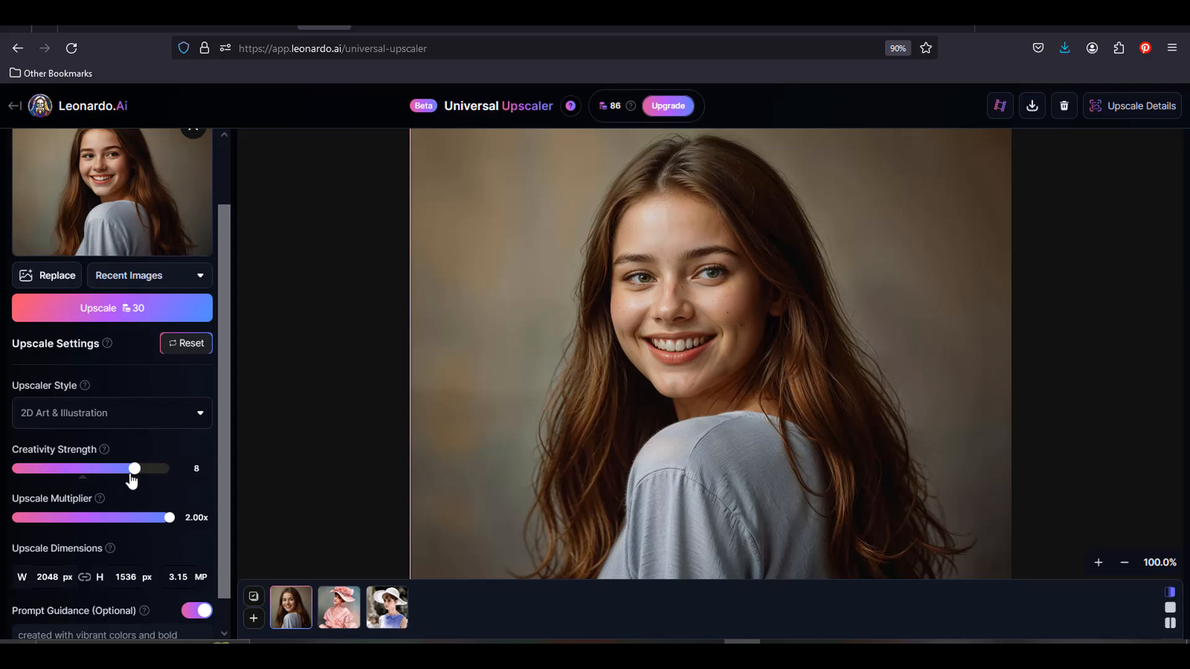
{"action": "left_click", "coordinate": [113, 313]}
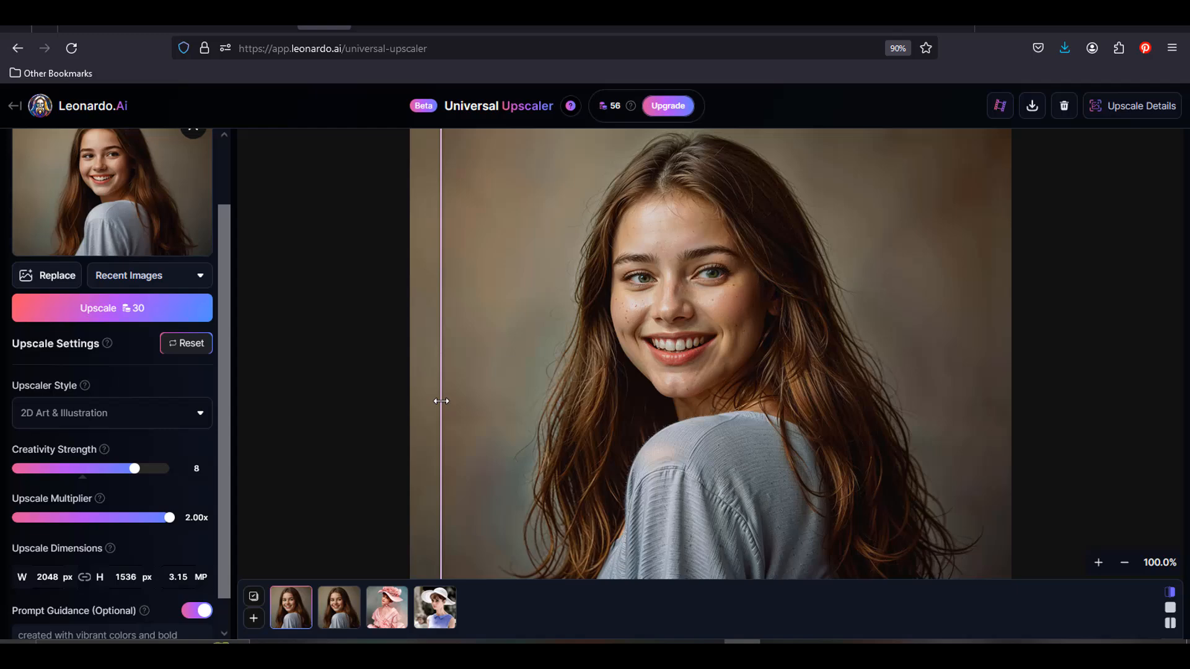
- Compare the strength 8 portrait with the original and with the earlier strength 5 upscale
{"action": "left_click_drag", "start_coordinate": [441, 401], "coordinate": [398, 531]}
{"action": "left_click", "coordinate": [339, 608]}
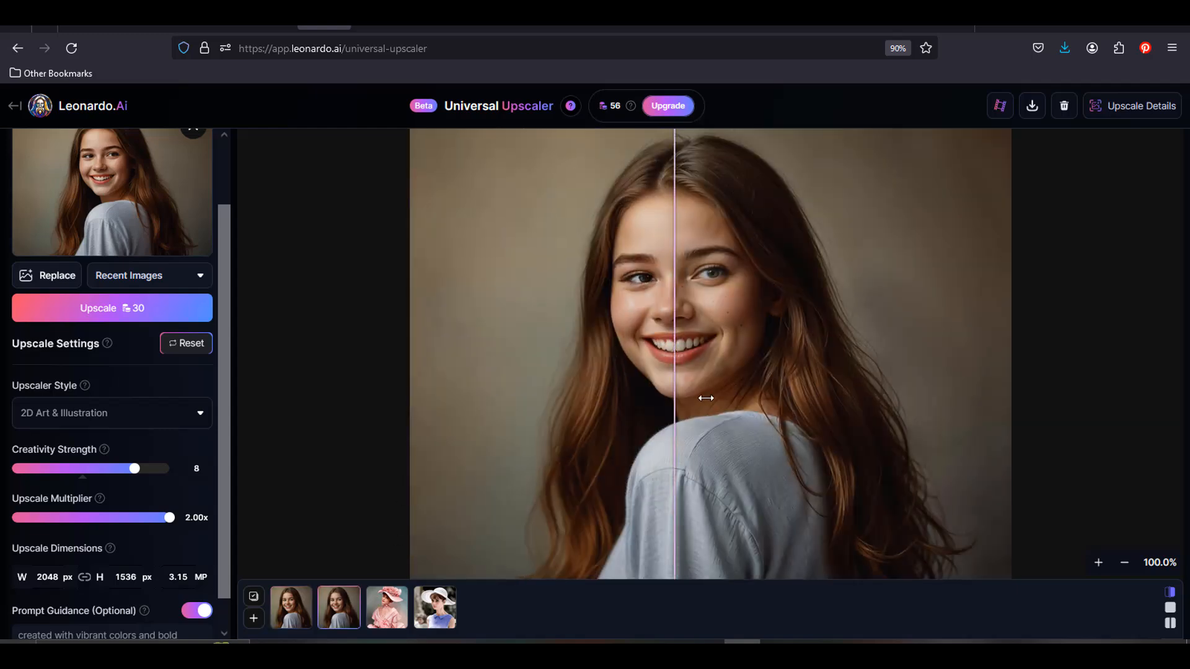
{"action": "left_click_drag", "start_coordinate": [706, 398], "coordinate": [412, 394]}
{"action": "left_click", "coordinate": [287, 618]}
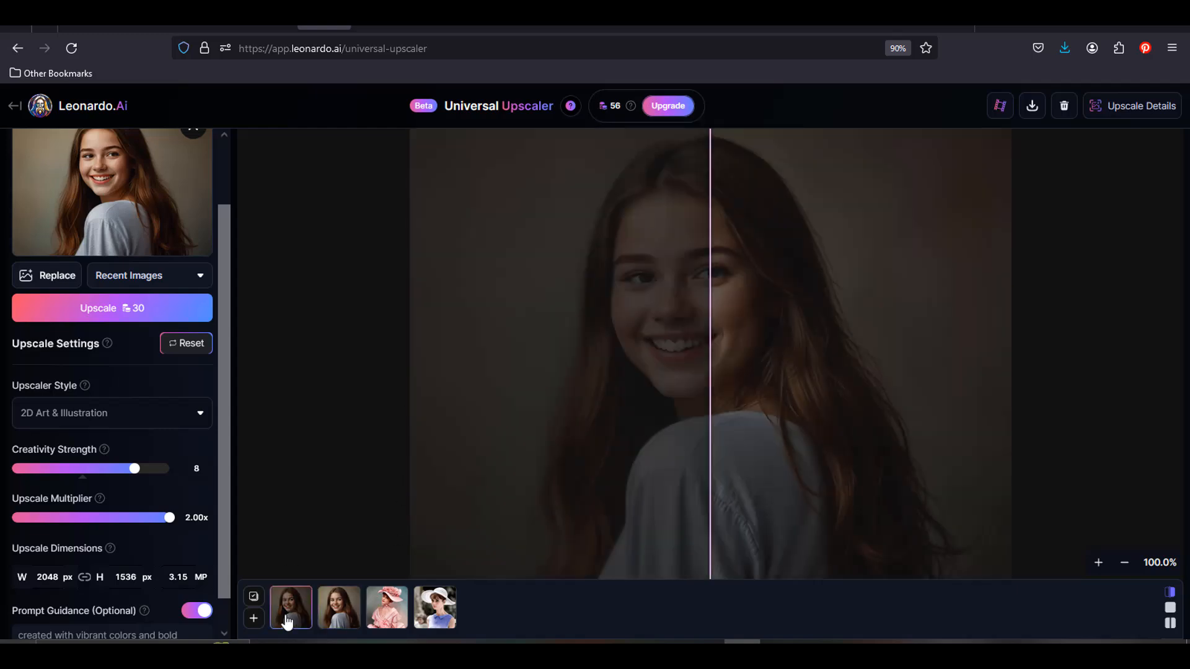
{"action": "left_click_drag", "start_coordinate": [710, 459], "coordinate": [473, 469]}
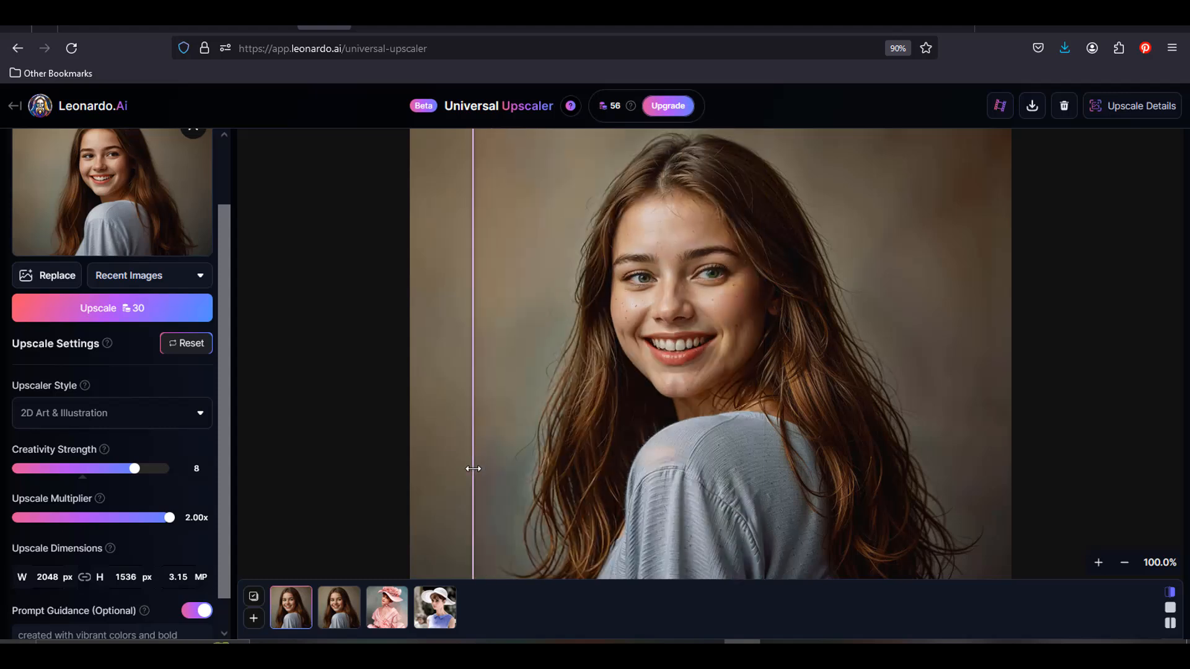
{"action": "mouse_move", "coordinate": [473, 469]}
{"action": "left_mouse_down"}
{"action": "mouse_move", "coordinate": [698, 465]}
{"action": "mouse_move", "coordinate": [480, 464]}
{"action": "left_mouse_up"}
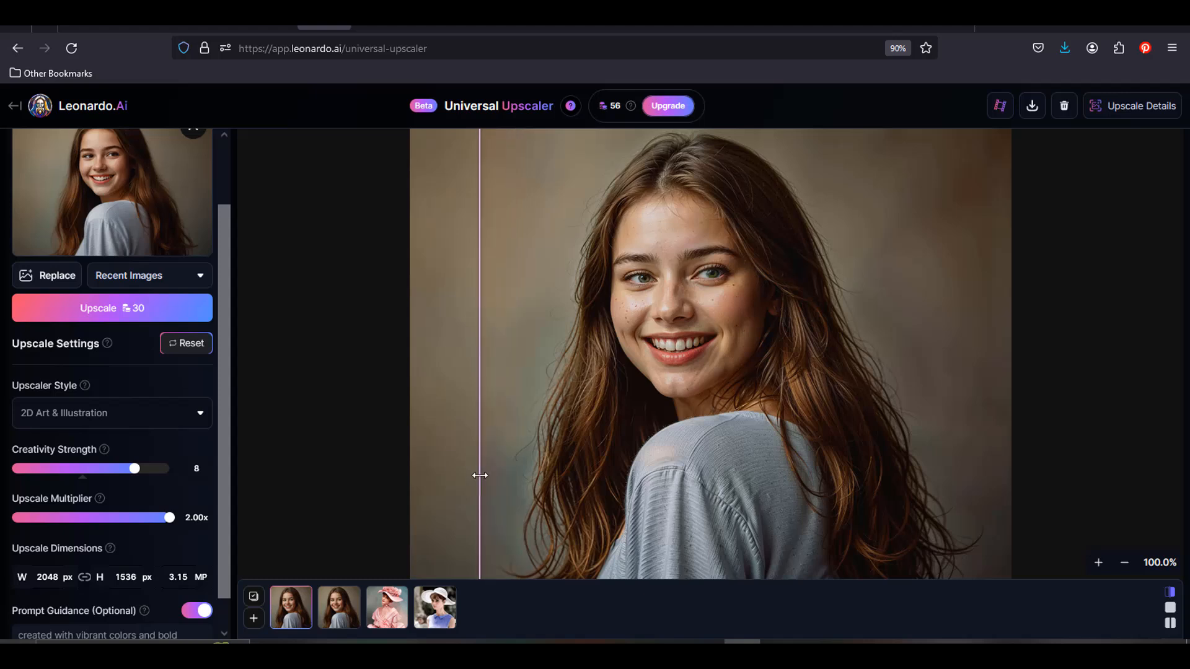
{"action": "left_click_drag", "start_coordinate": [480, 475], "coordinate": [103, 420]}
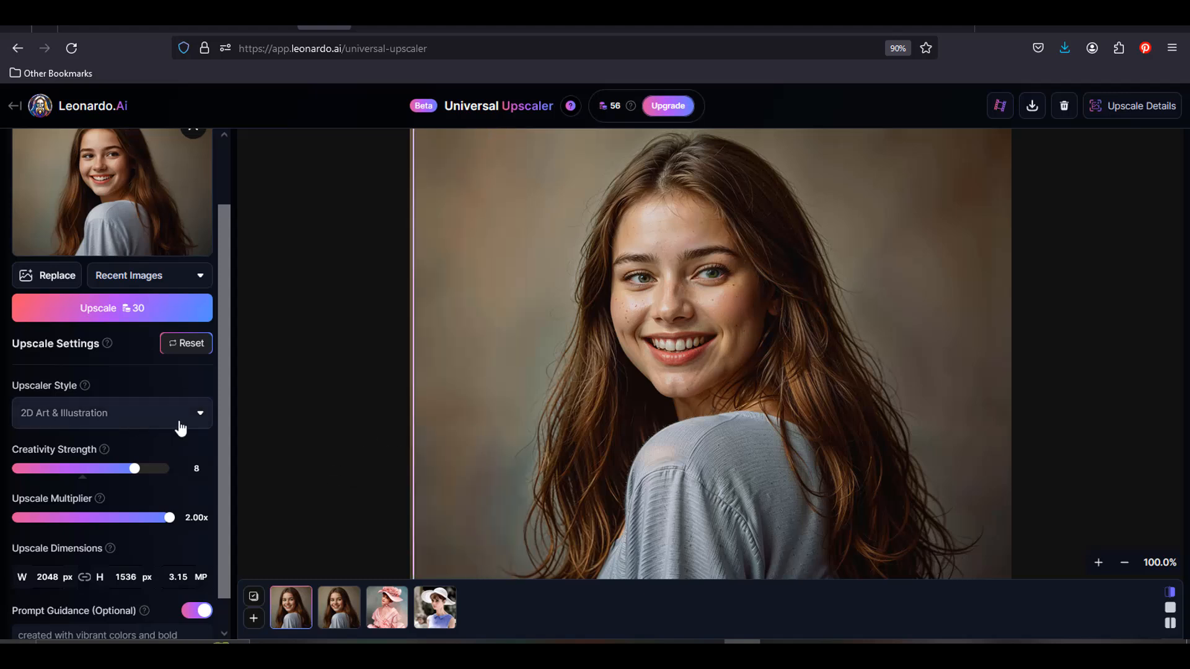
- Upscale the girl's portrait with the Cinematic style and creativity strength 10
{"action": "left_click", "coordinate": [199, 424]}
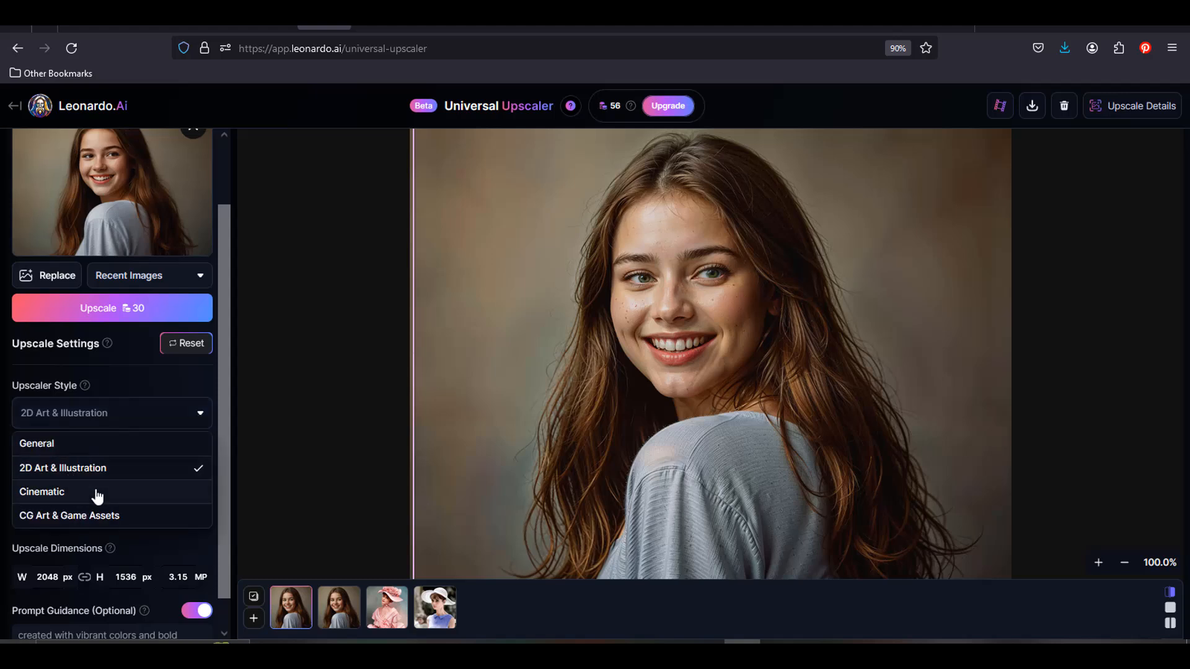
{"action": "left_click", "coordinate": [43, 493]}
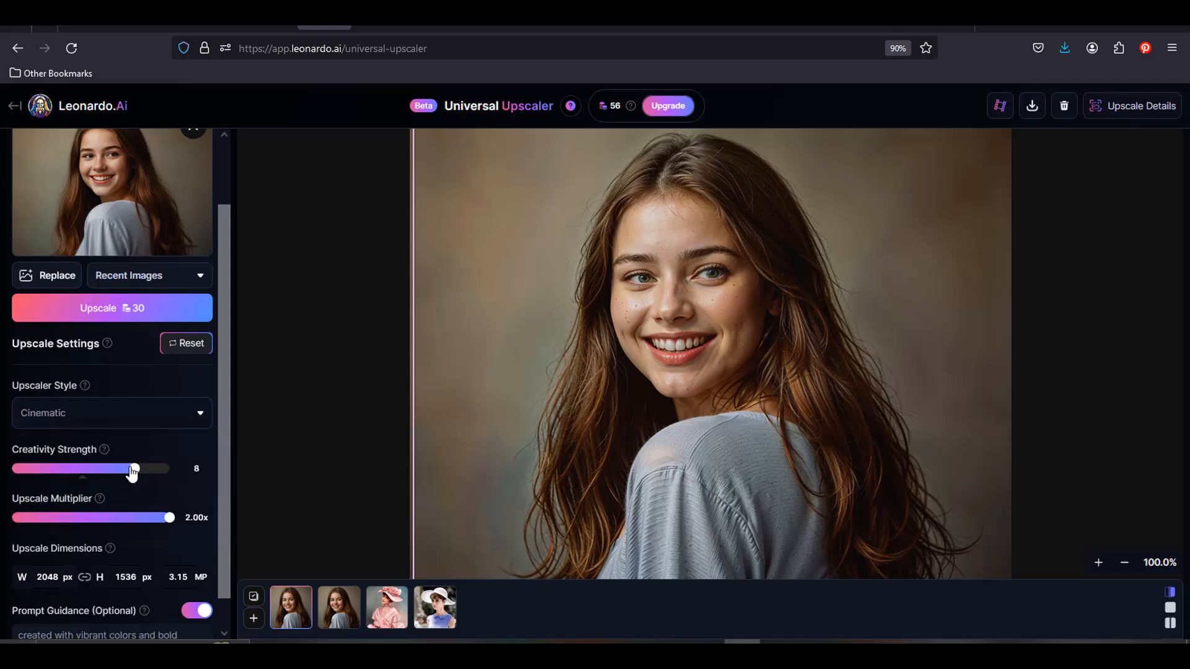
{"action": "left_click_drag", "start_coordinate": [135, 469], "coordinate": [173, 481]}
{"action": "left_click", "coordinate": [109, 317]}
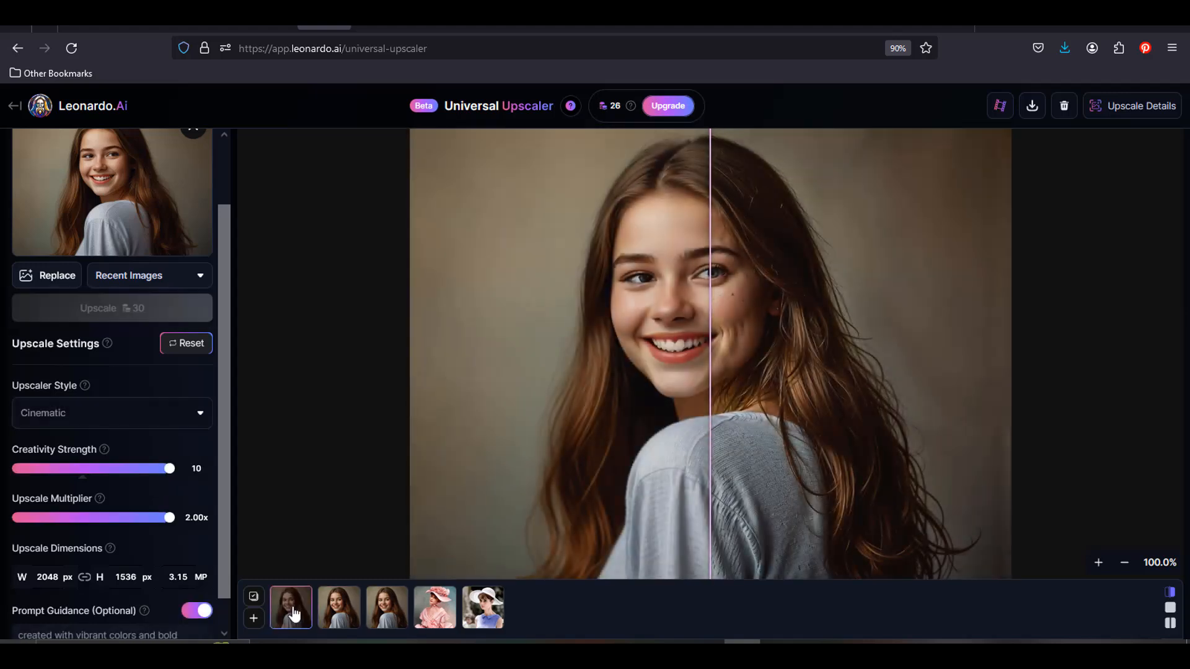
- Compare the Cinematic upscale of the girl's portrait with its original image
{"action": "left_click_drag", "start_coordinate": [738, 469], "coordinate": [473, 471]}
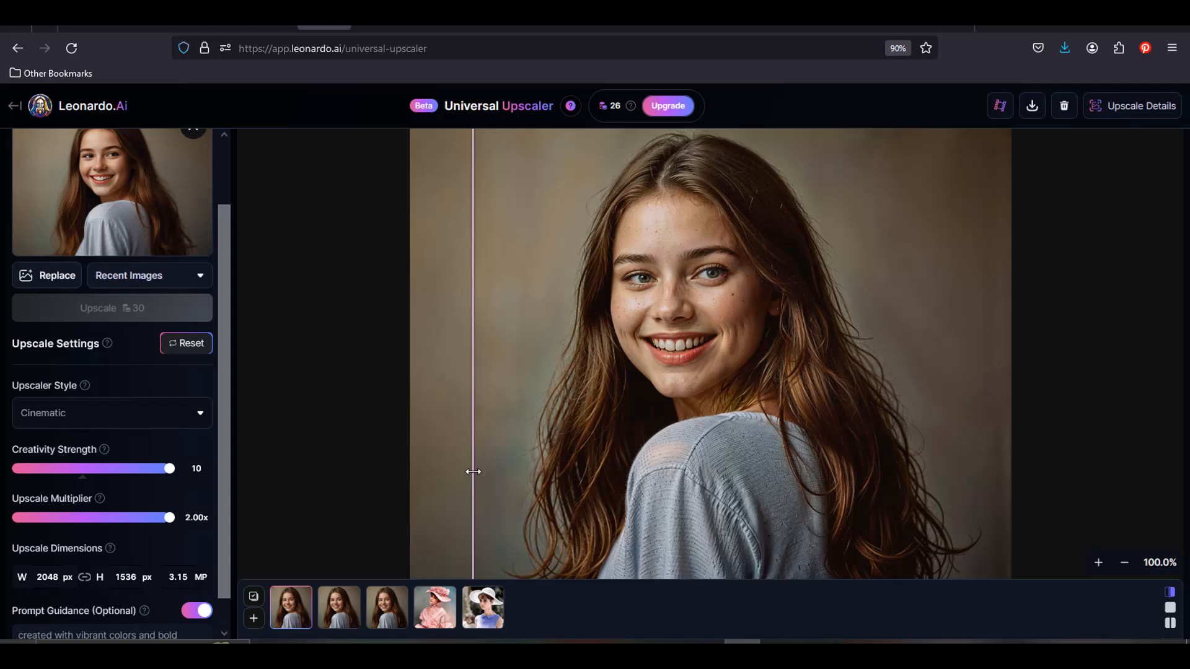
{"action": "left_click_drag", "start_coordinate": [473, 471], "coordinate": [408, 343]}
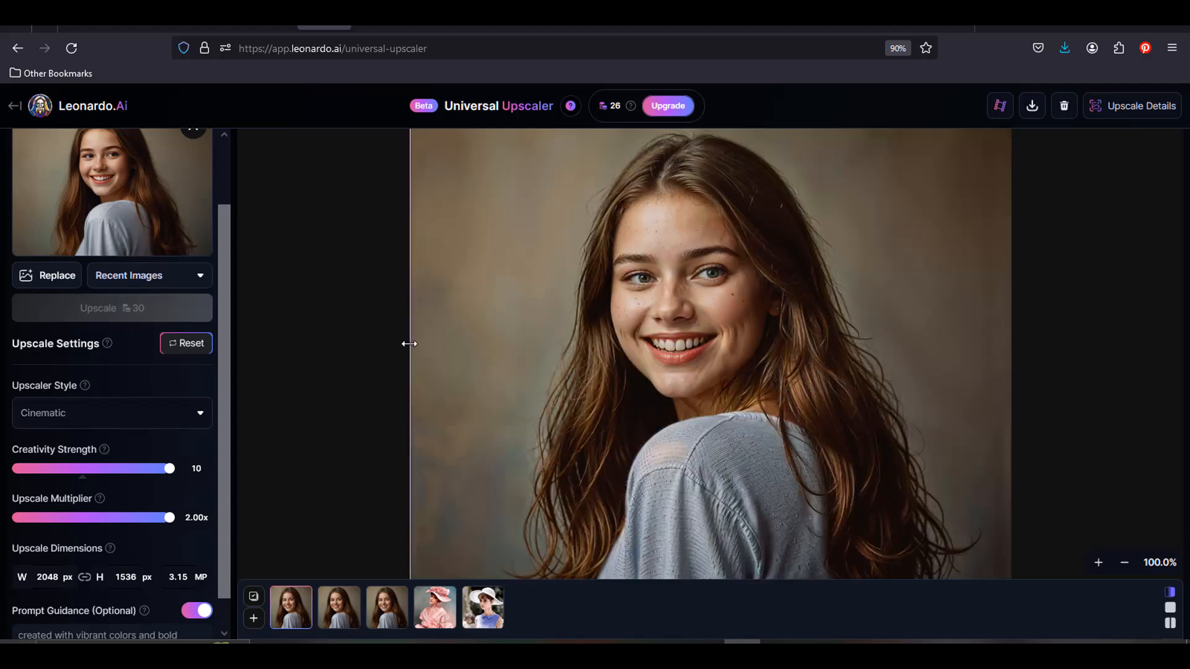
{"action": "left_click_drag", "start_coordinate": [409, 344], "coordinate": [338, 349]}
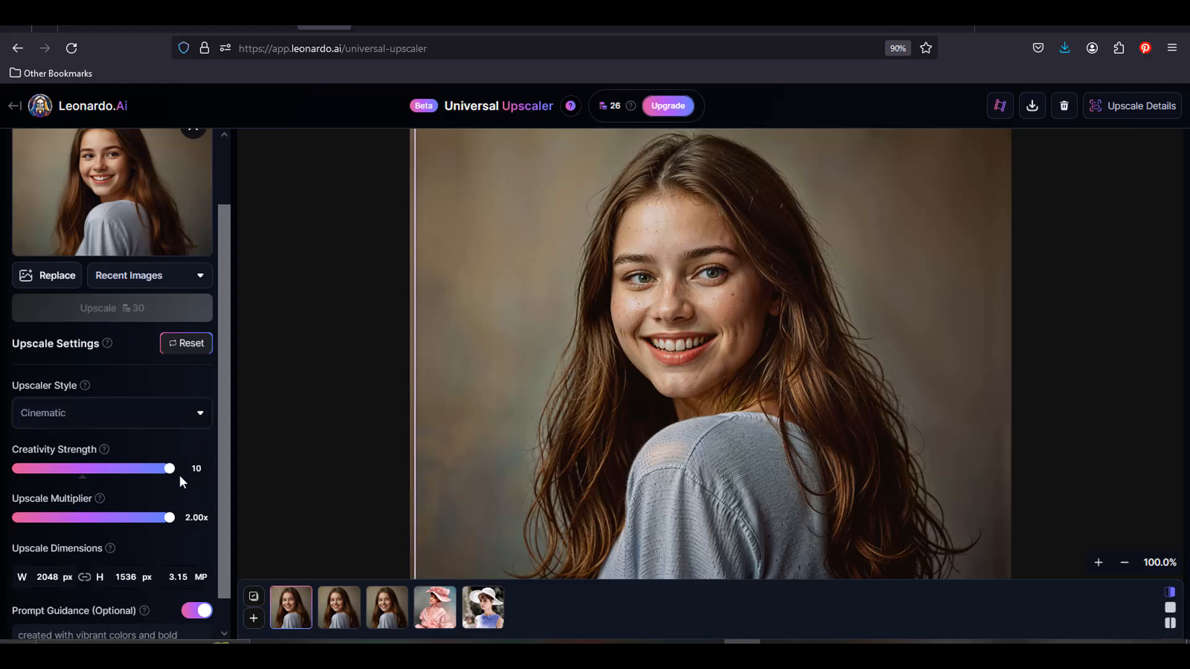
{"action": "scroll", "coordinate": [180, 481], "scroll_direction": "up", "scroll_amount": 2}
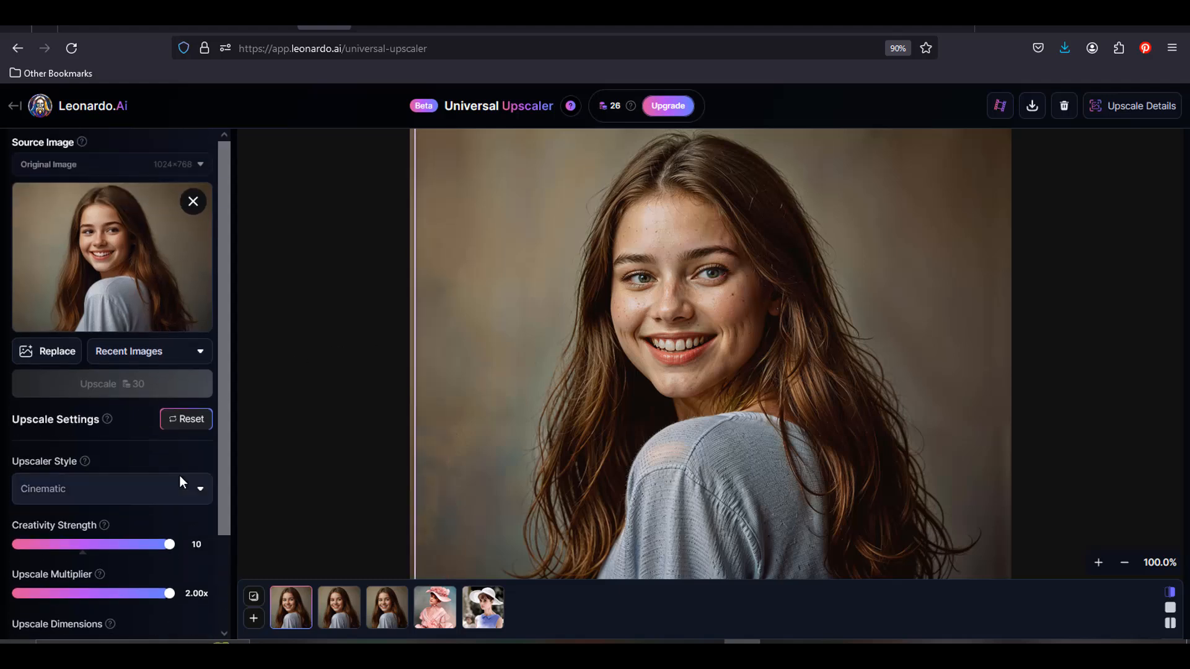